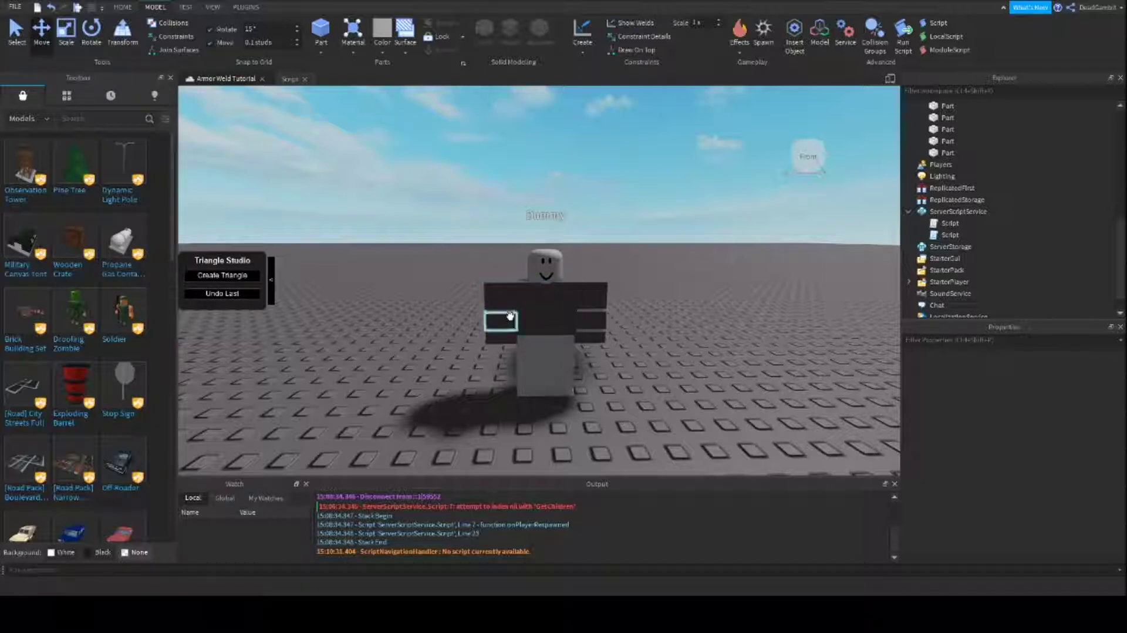
scroll(530, 349, up, 5)
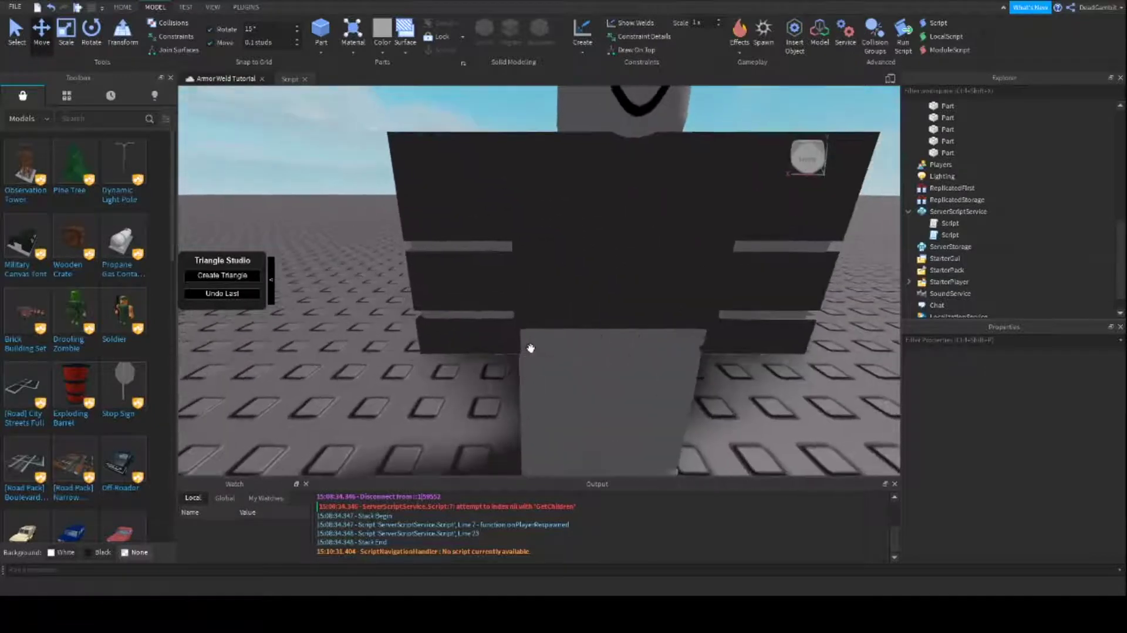
scroll(530, 349, down, 4)
right_drag(531, 350, 531, 353)
scroll(533, 352, up, 5)
scroll(530, 346, down, 5)
click(531, 349)
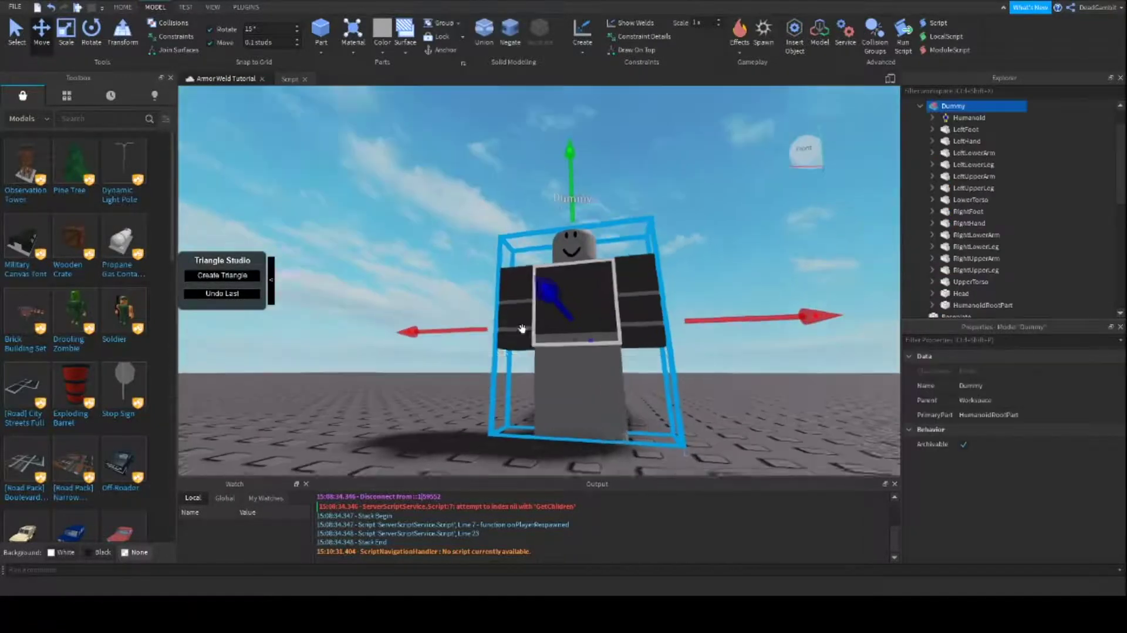
scroll(528, 334, up, 3)
scroll(521, 328, down, 3)
click(484, 394)
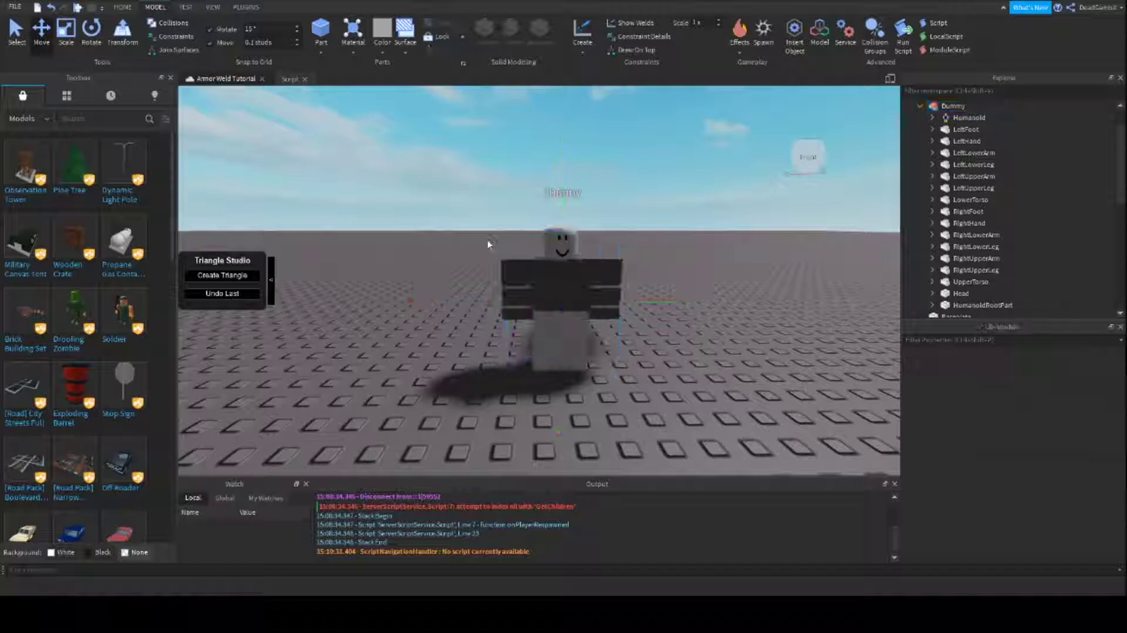
drag(487, 239, 524, 326)
click(474, 327)
Switch to the Select tool and inspect each armor part on the dummy's arms and torso in turn
click(517, 271)
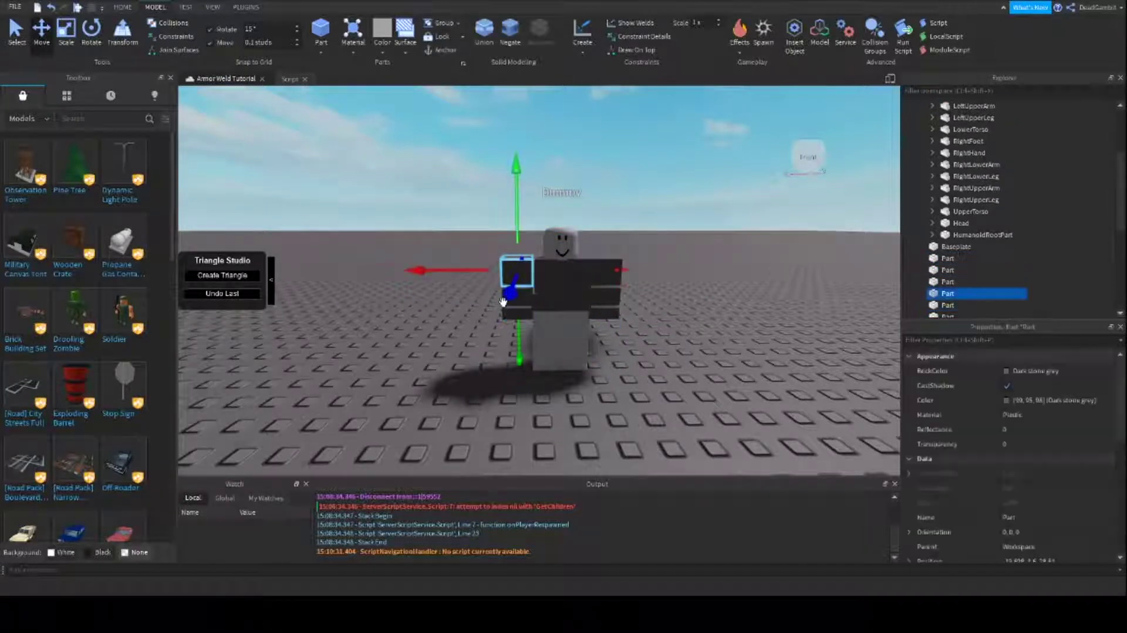
click(18, 36)
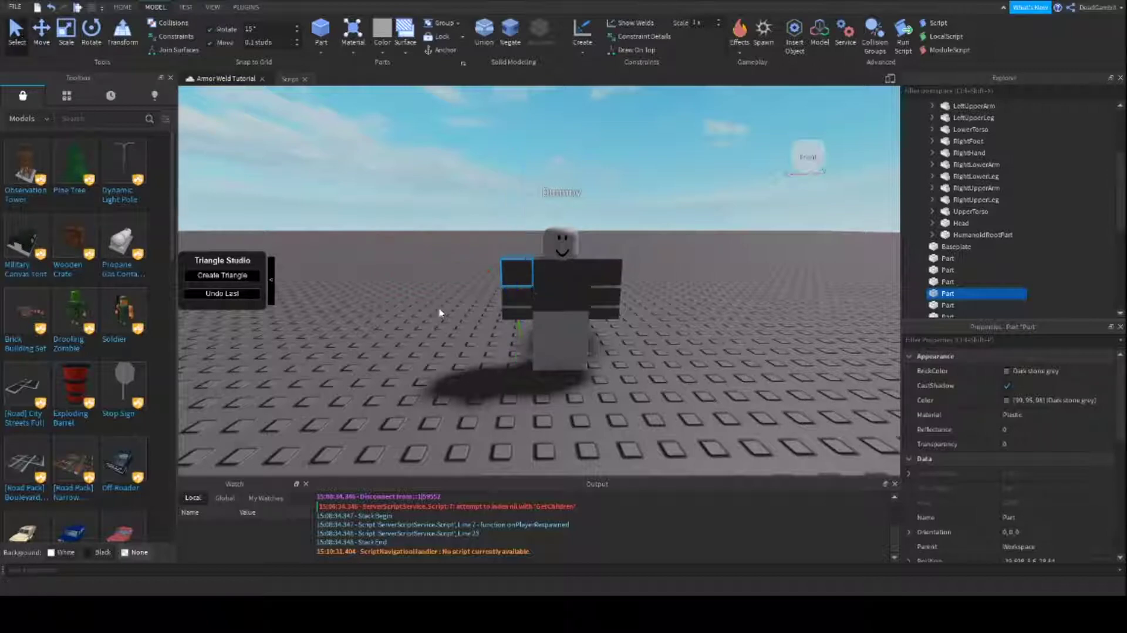
click(507, 298)
click(511, 311)
click(544, 296)
click(605, 270)
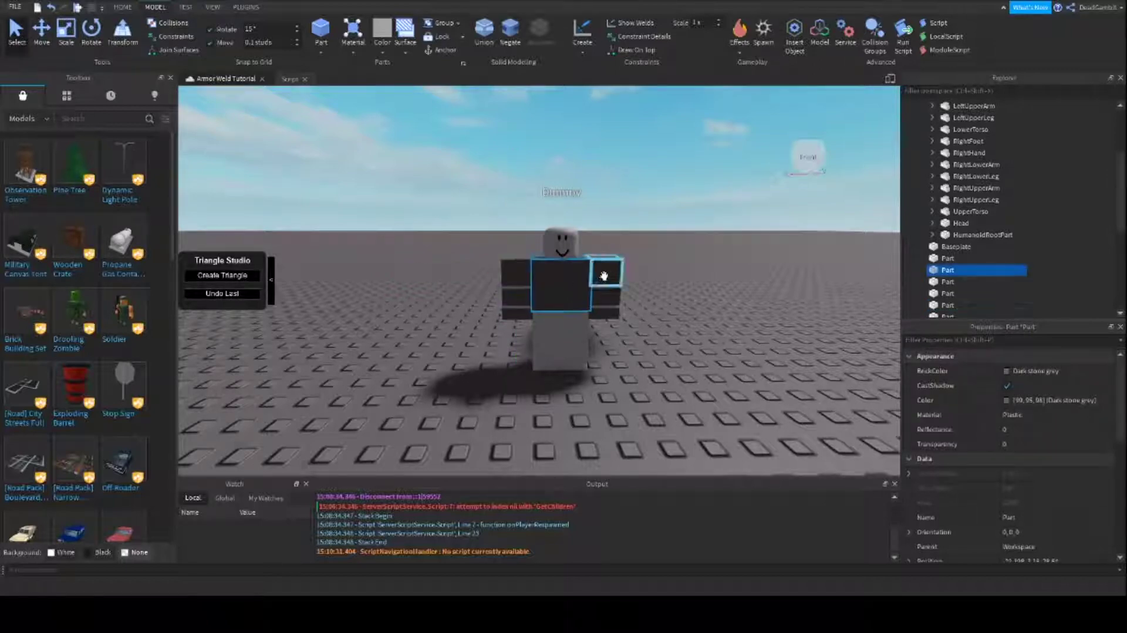
click(605, 290)
click(608, 311)
click(646, 373)
scroll(646, 370, up, 4)
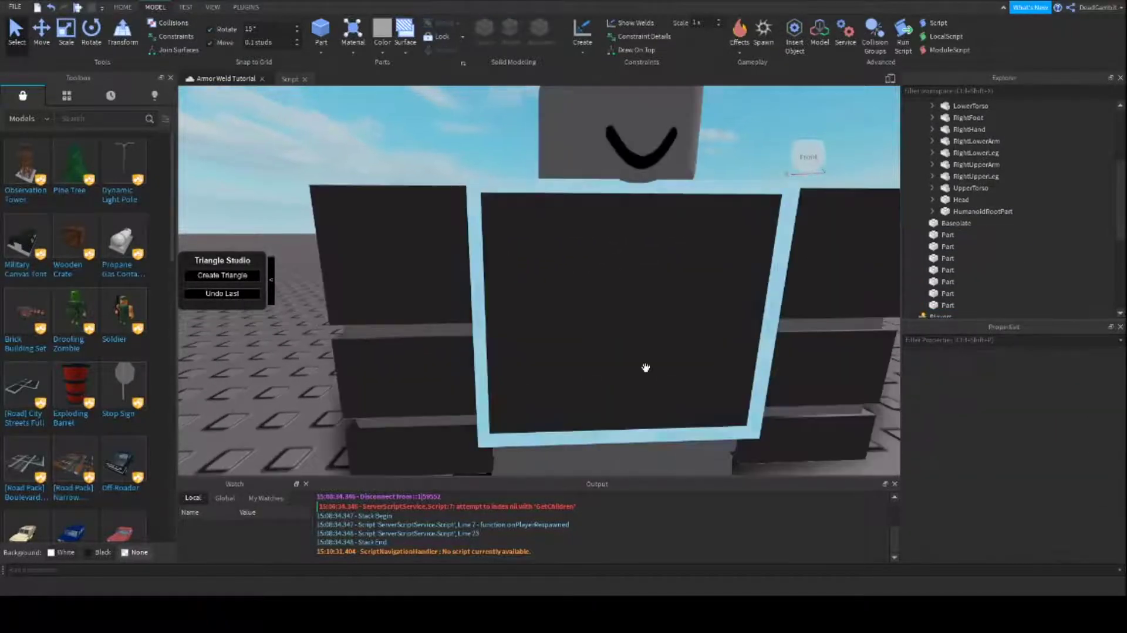
scroll(645, 370, down, 4)
scroll(646, 368, up, 5)
scroll(646, 368, down, 4)
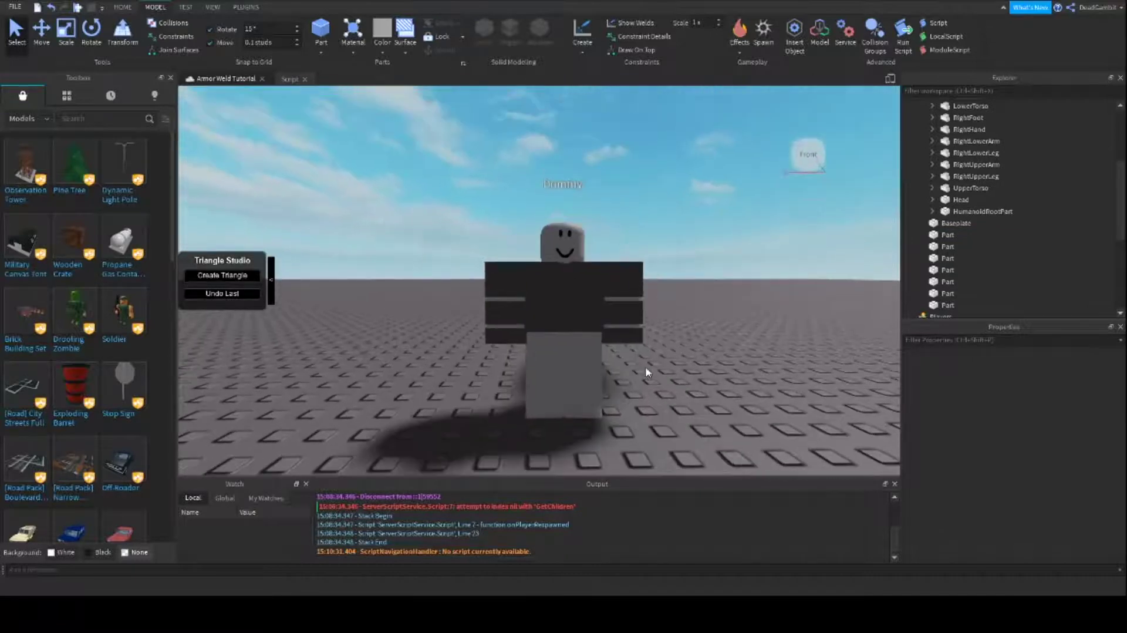
right_drag(685, 376, 689, 377)
scroll(689, 378, up, 4)
scroll(689, 378, down, 5)
scroll(688, 378, up, 5)
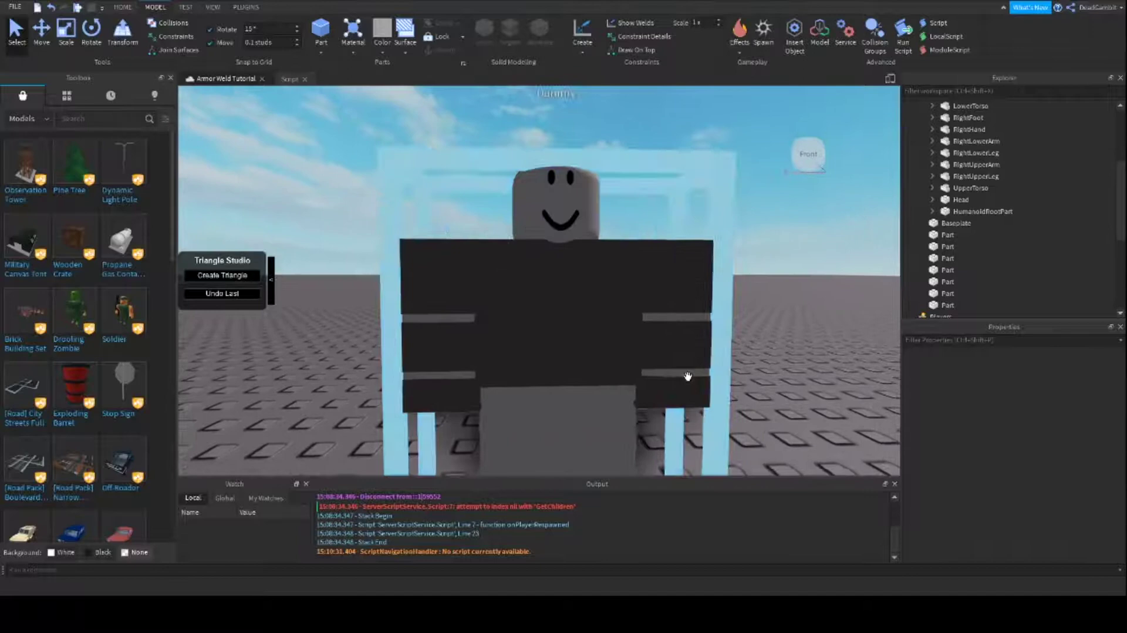
scroll(686, 378, down, 4)
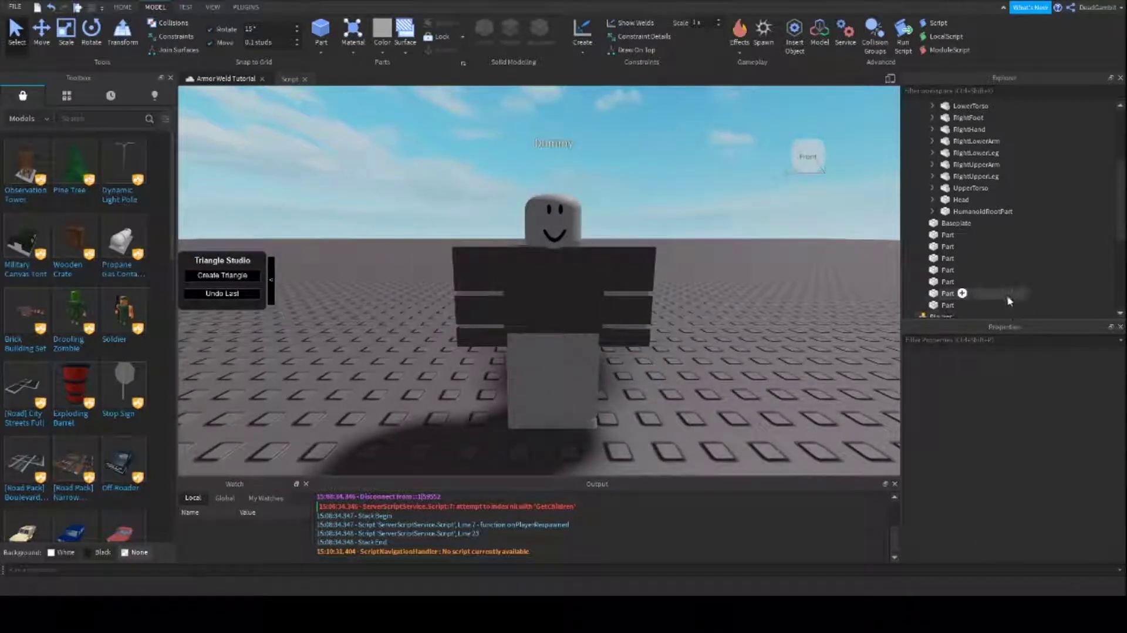
scroll(1008, 301, up, 3)
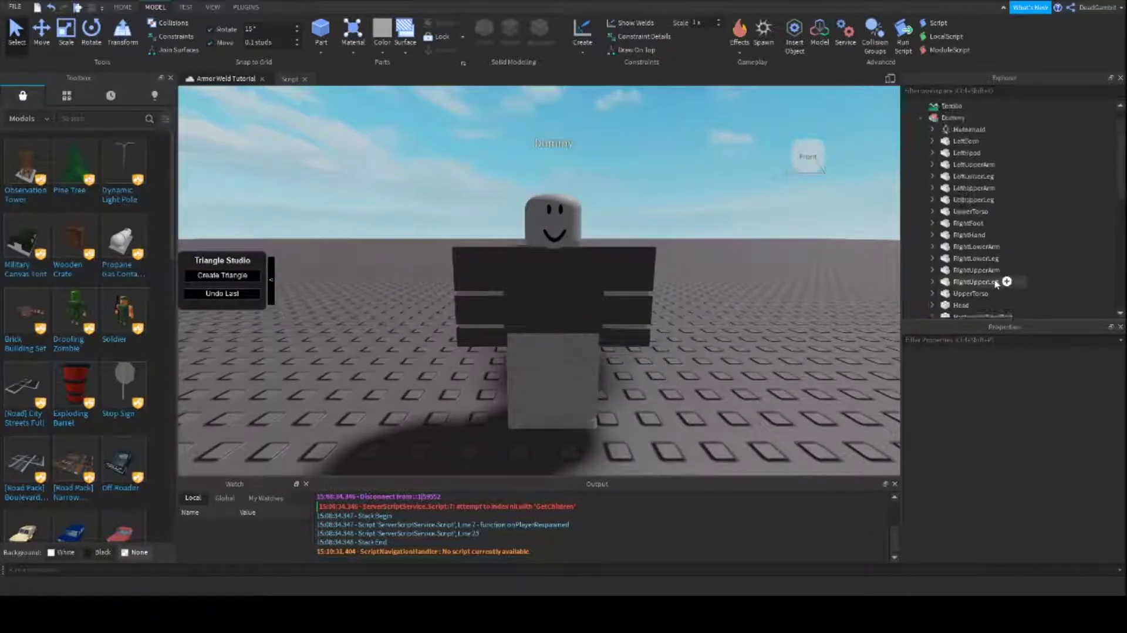
Collapse the Dummy model's contents and examine the separate armor parts around its torso and arms
click(920, 118)
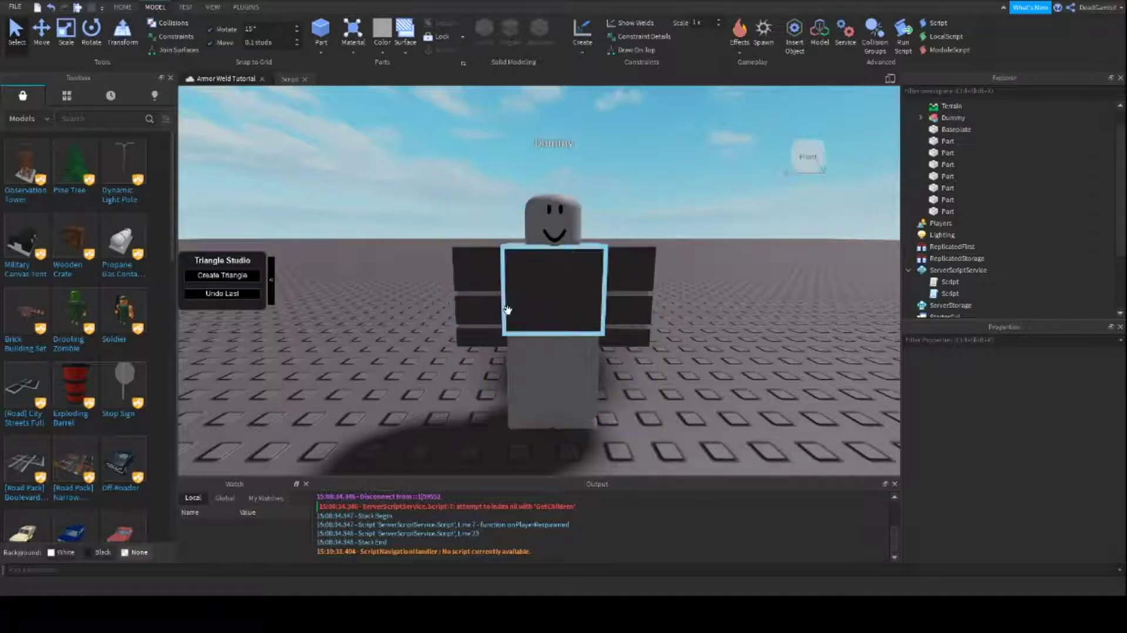
scroll(554, 307, up, 2)
mouse_move(554, 307)
right_down()
mouse_move(567, 330)
mouse_move(549, 326)
right_up()
scroll(555, 307, down, 4)
scroll(555, 308, up, 4)
scroll(555, 307, down, 2)
scroll(555, 307, up, 4)
scroll(566, 331, down, 4)
scroll(566, 331, up, 4)
scroll(566, 330, down, 4)
scroll(566, 330, up, 3)
scroll(548, 327, down, 4)
scroll(549, 327, up, 4)
scroll(549, 327, down, 3)
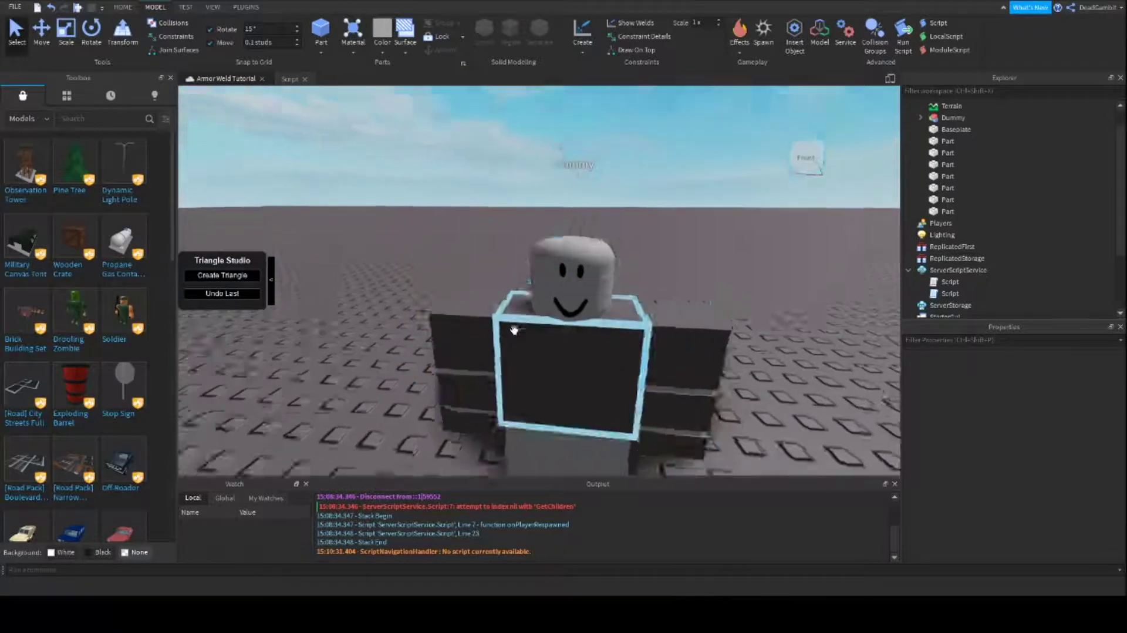
scroll(516, 327, up, 5)
scroll(515, 327, down, 5)
scroll(483, 293, up, 2)
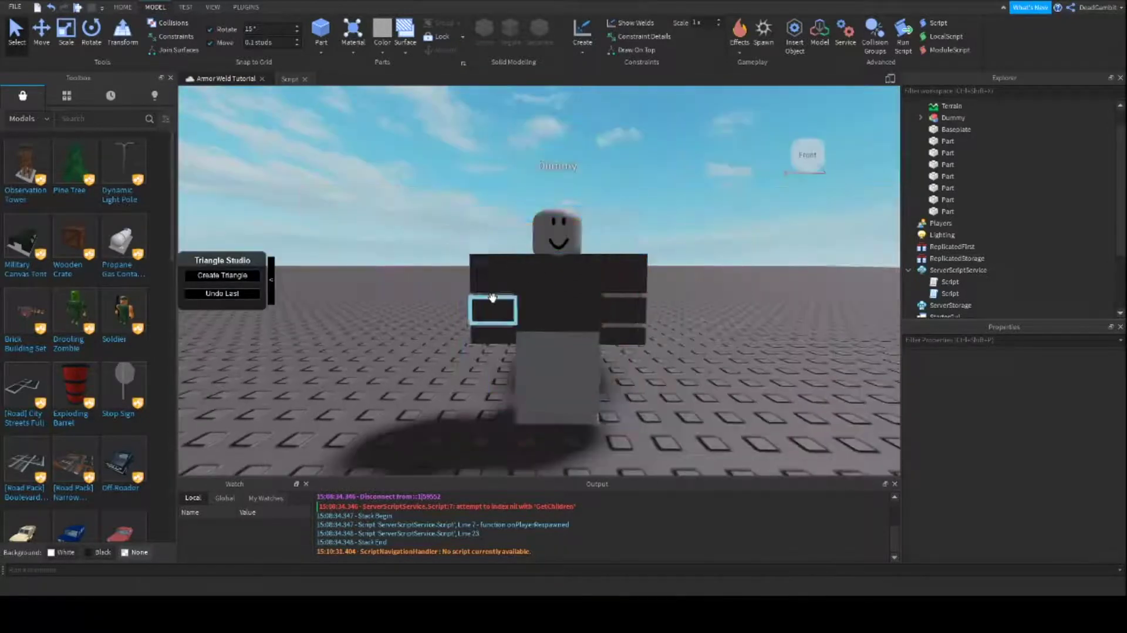
scroll(569, 279, up, 2)
right_drag(568, 279, 569, 278)
scroll(569, 278, down, 2)
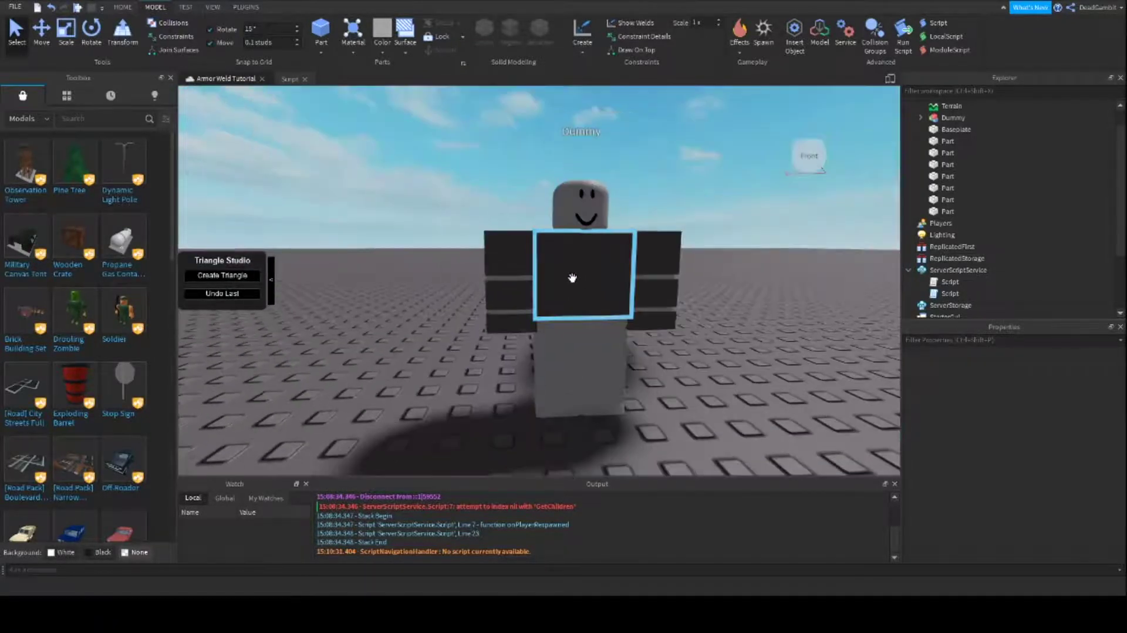
scroll(571, 273, up, 3)
scroll(571, 273, down, 4)
scroll(587, 270, up, 1)
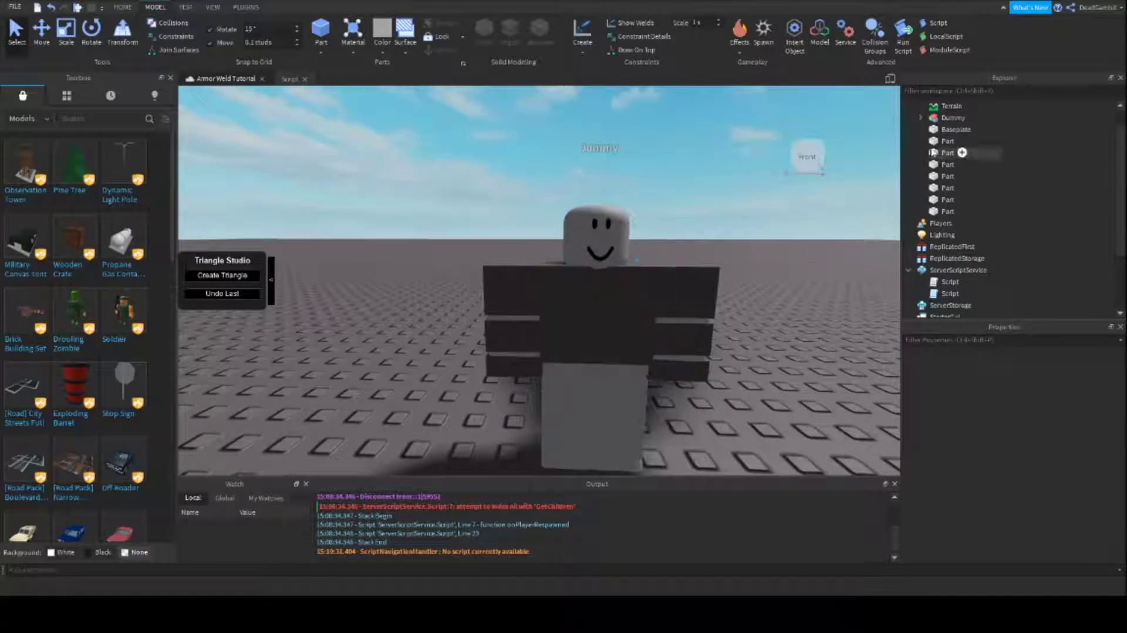
Group the left-hand armor part with the dummy's LeftHand into a model
click(946, 141)
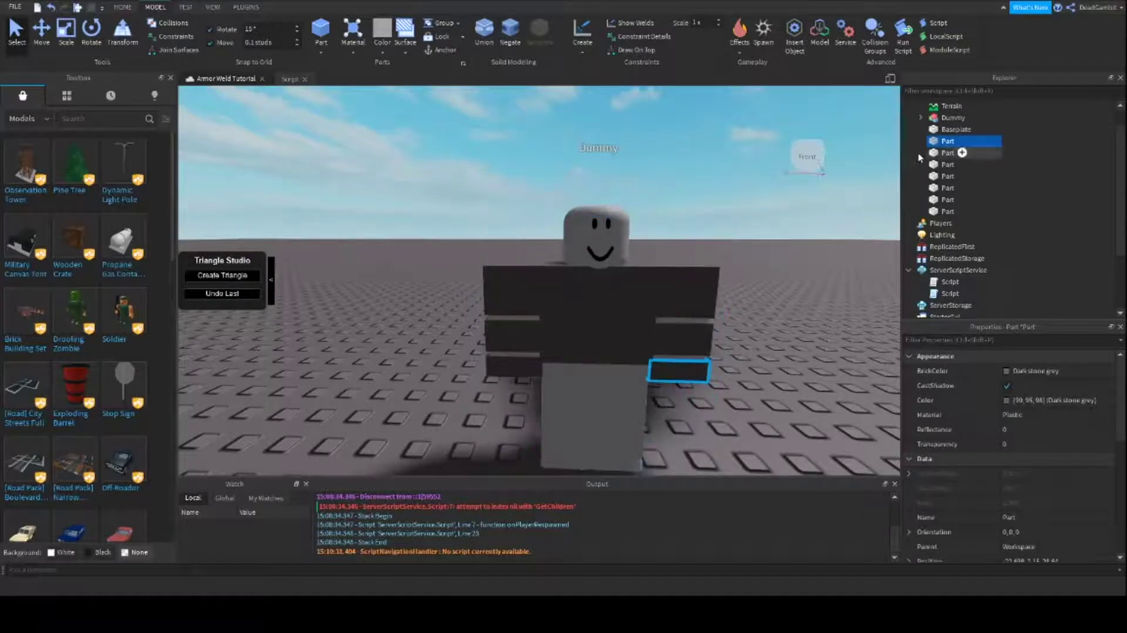
click(920, 117)
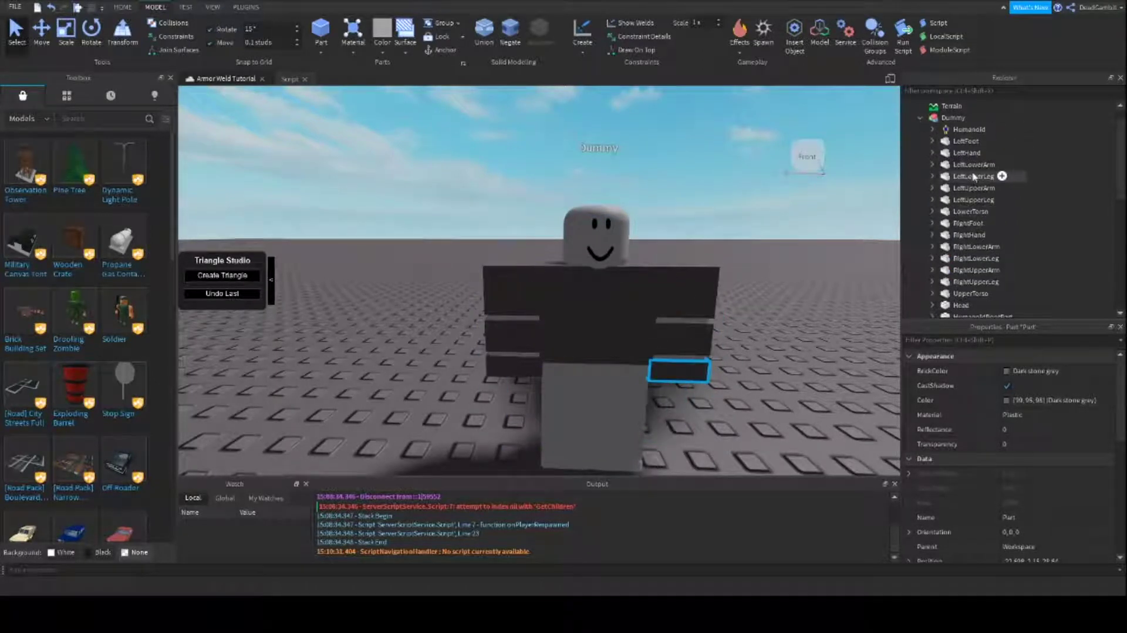
ctrl+click(963, 153)
scroll(964, 152, down, 5)
click(937, 223)
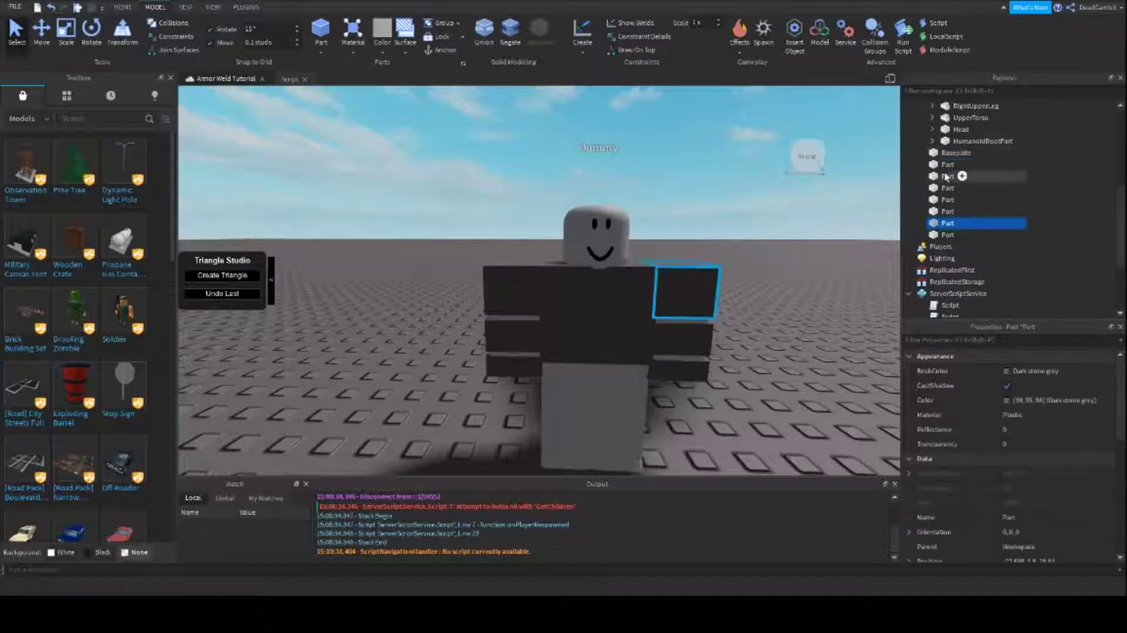
click(945, 166)
scroll(945, 215, up, 5)
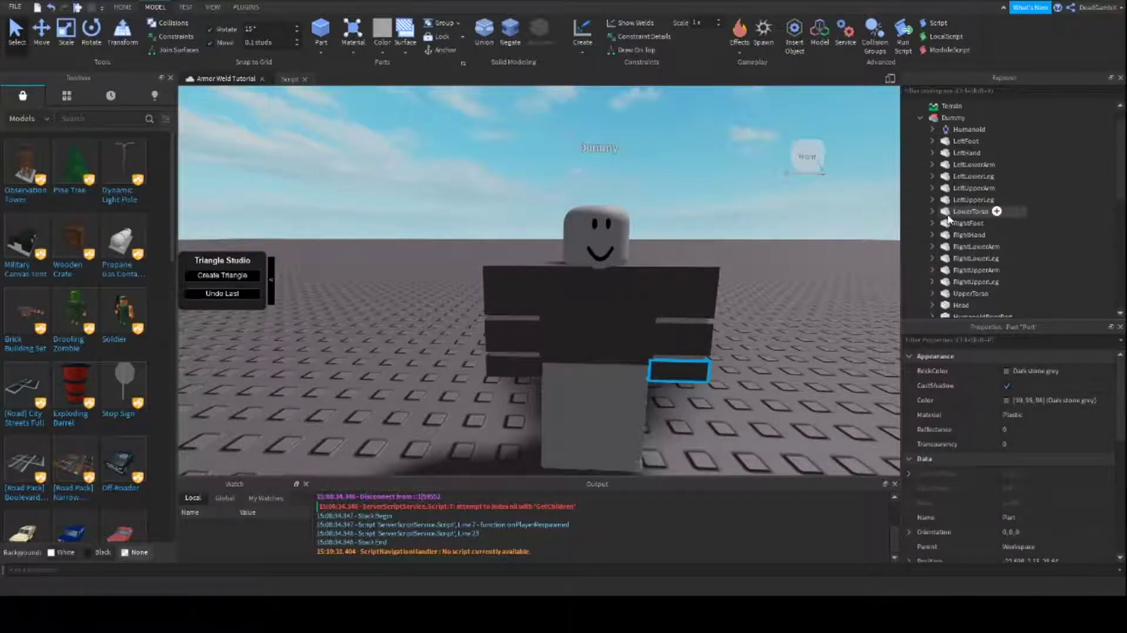
ctrl+click(963, 155)
scroll(738, 280, up, 3)
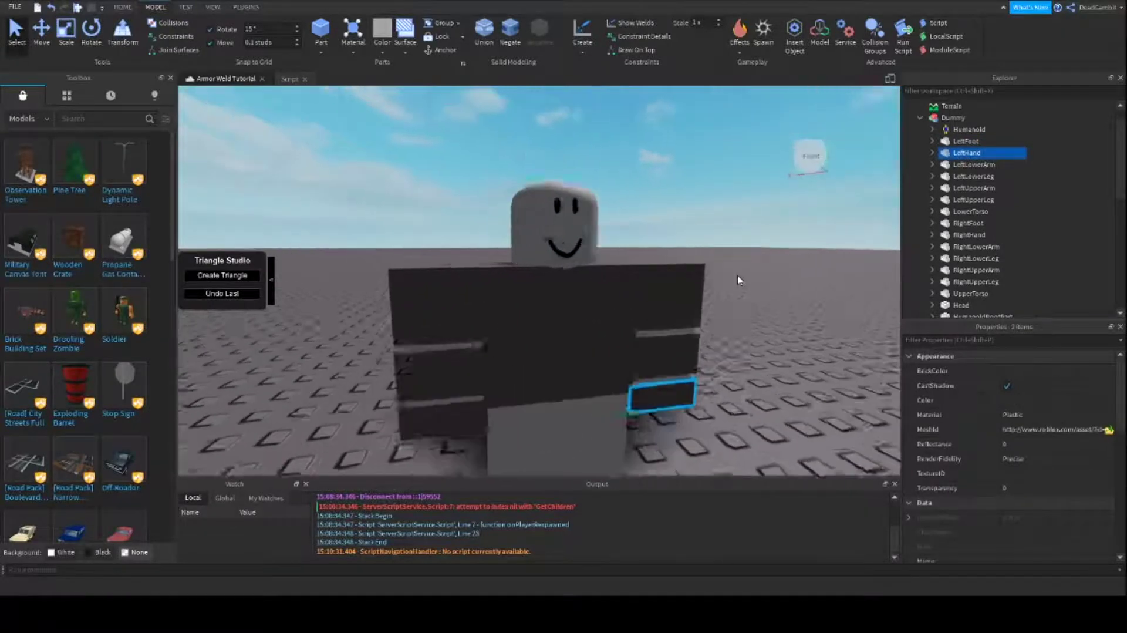
scroll(738, 280, down, 3)
key(ctrl+g)
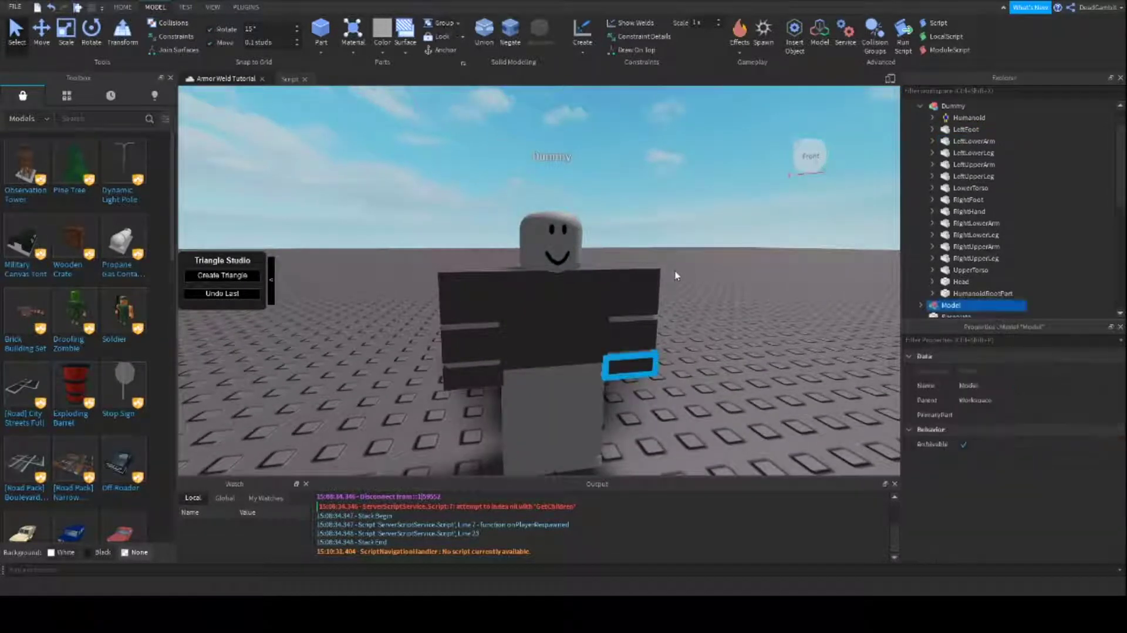
scroll(676, 275, up, 2)
scroll(676, 276, down, 4)
Group the chest armor part with the dummy's UpperTorso into a model
scroll(951, 261, down, 3)
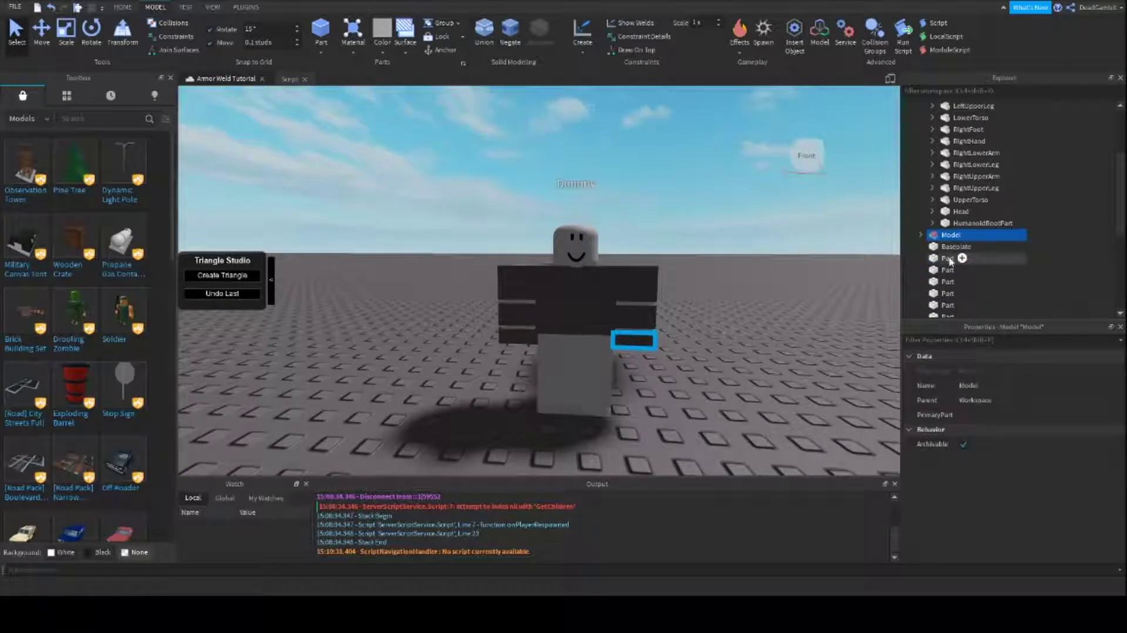
click(951, 261)
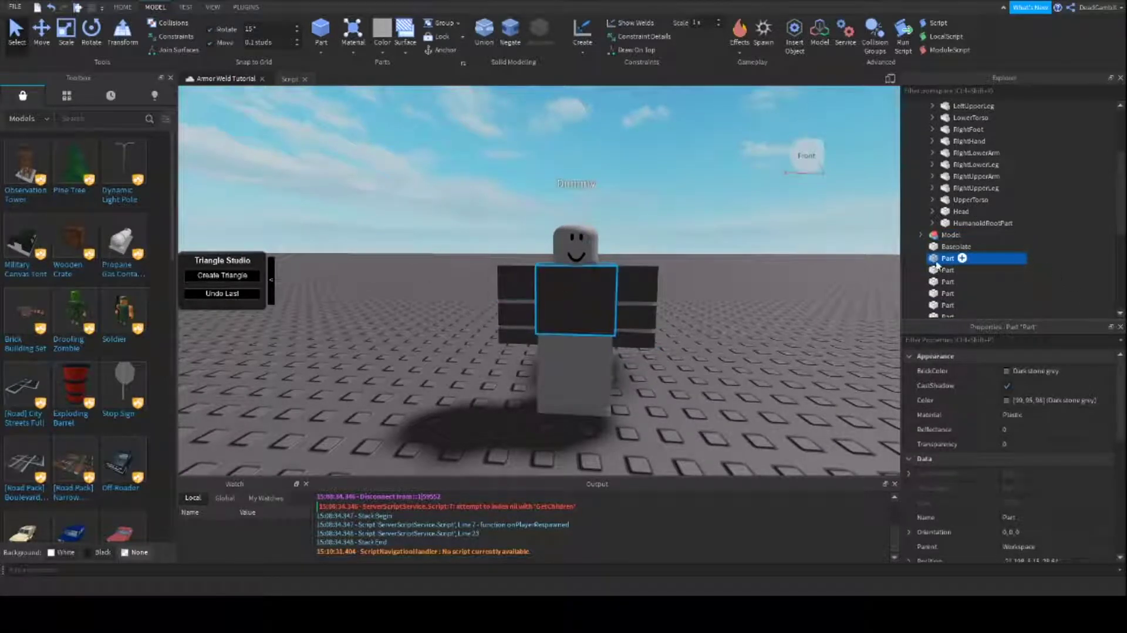
ctrl+click(954, 200)
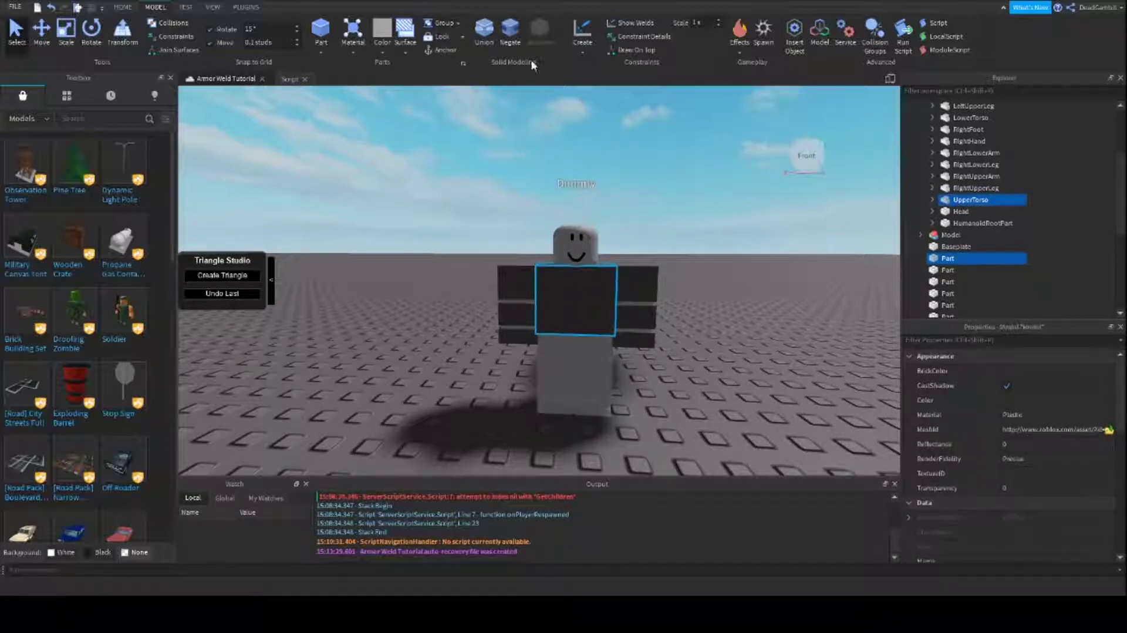
click(439, 24)
Group the right lower arm's armor part with the dummy's RightLowerArm into a model
click(943, 260)
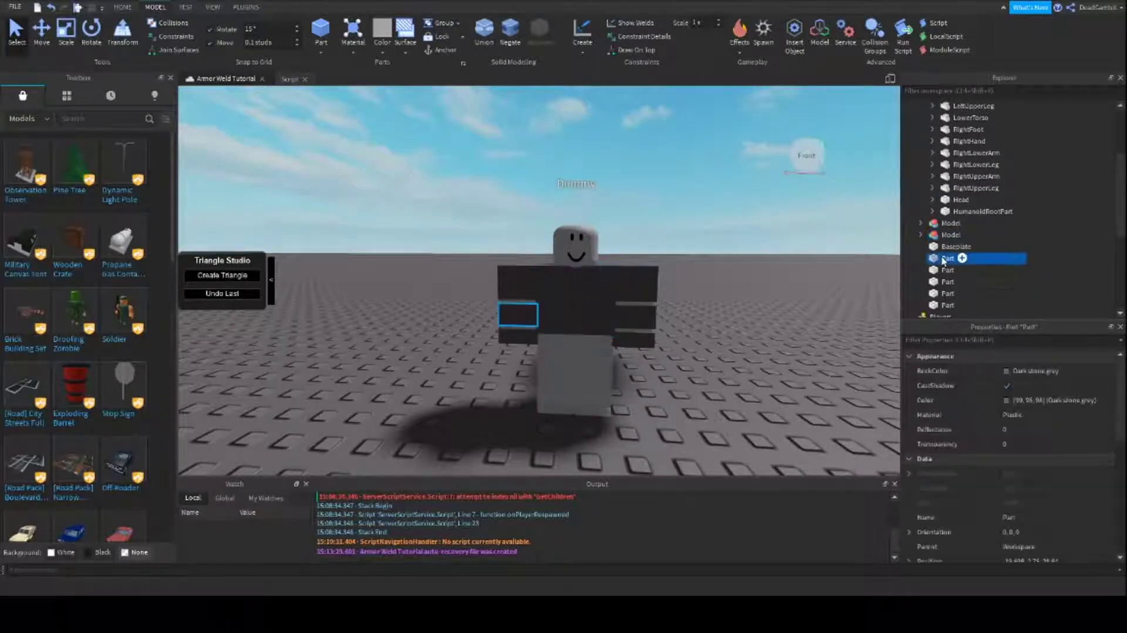
scroll(978, 247, up, 3)
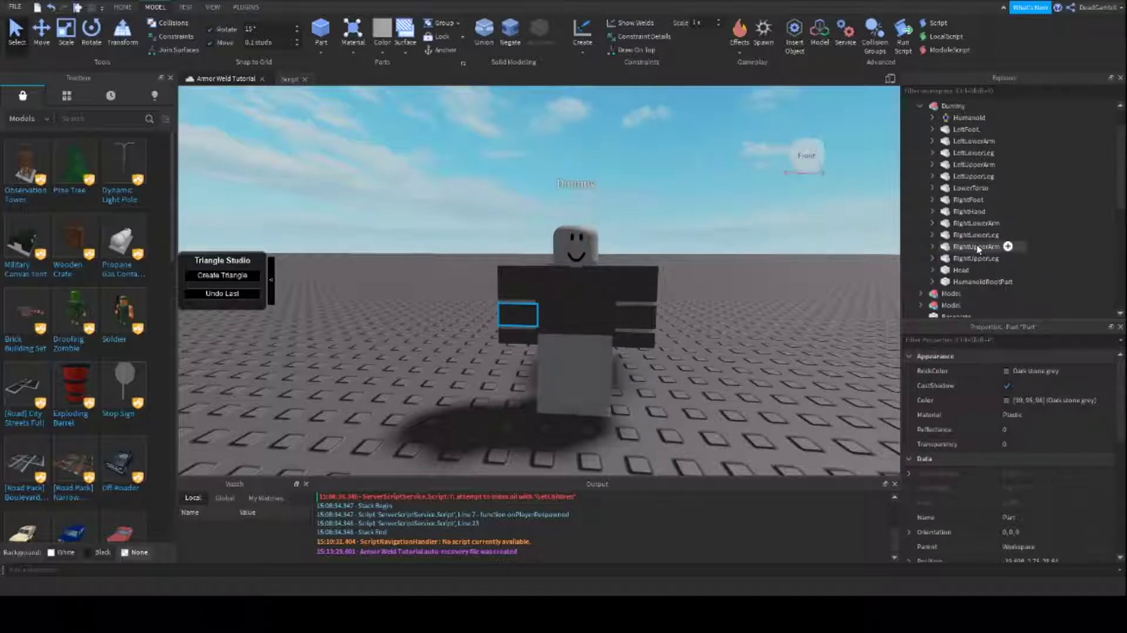
click(959, 259)
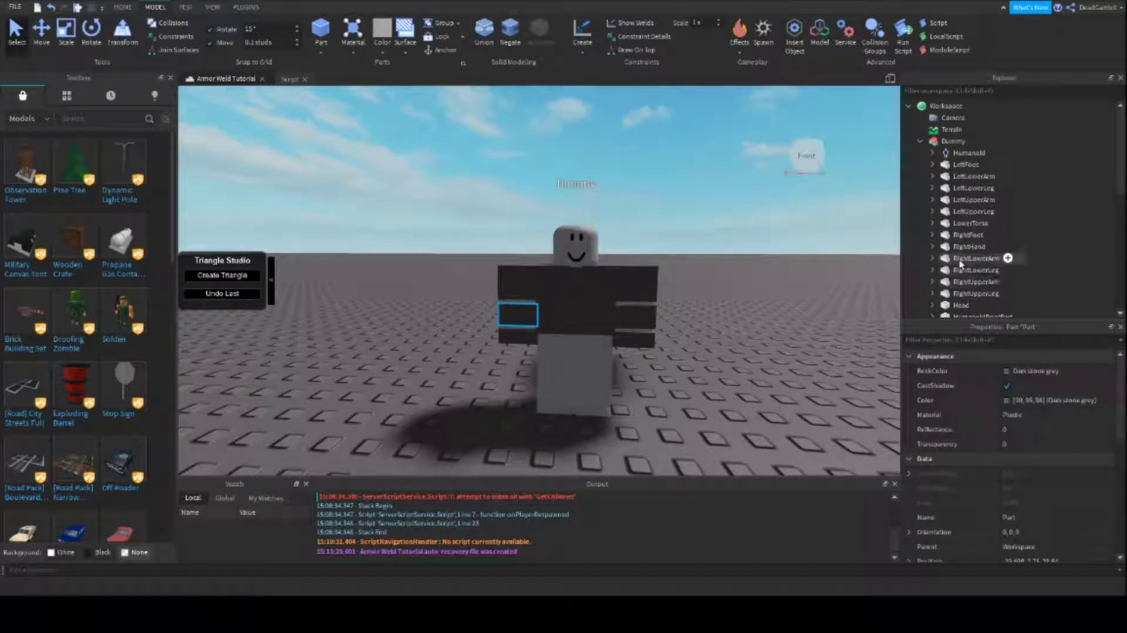
Group the right upper arm's armor part with the dummy's RightUpperArm into a model
scroll(974, 247, down, 3)
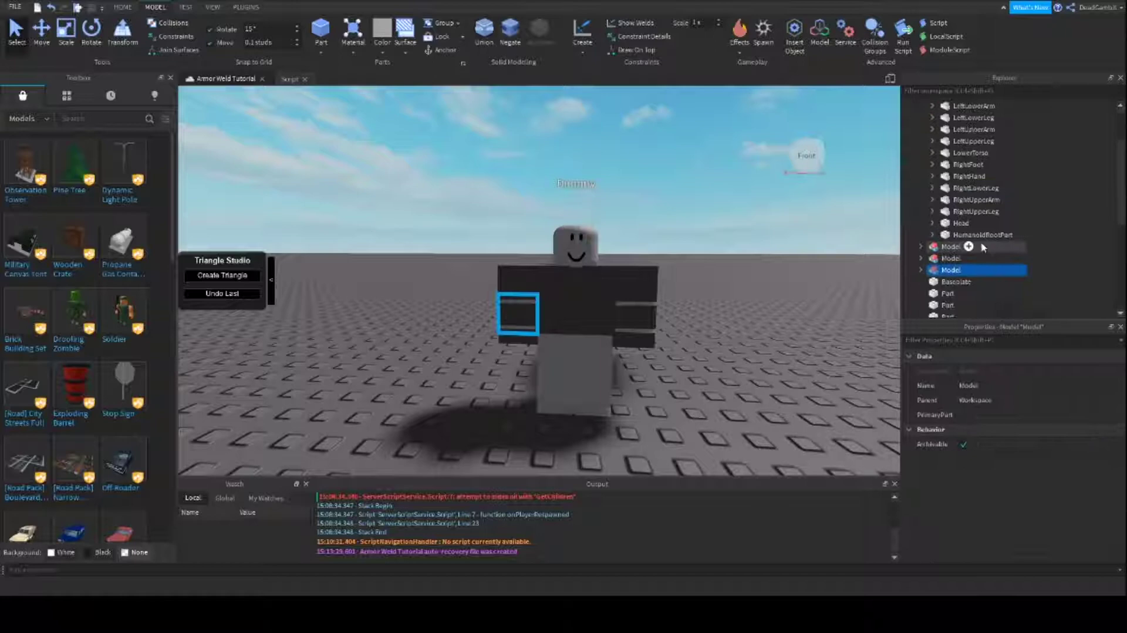
click(945, 260)
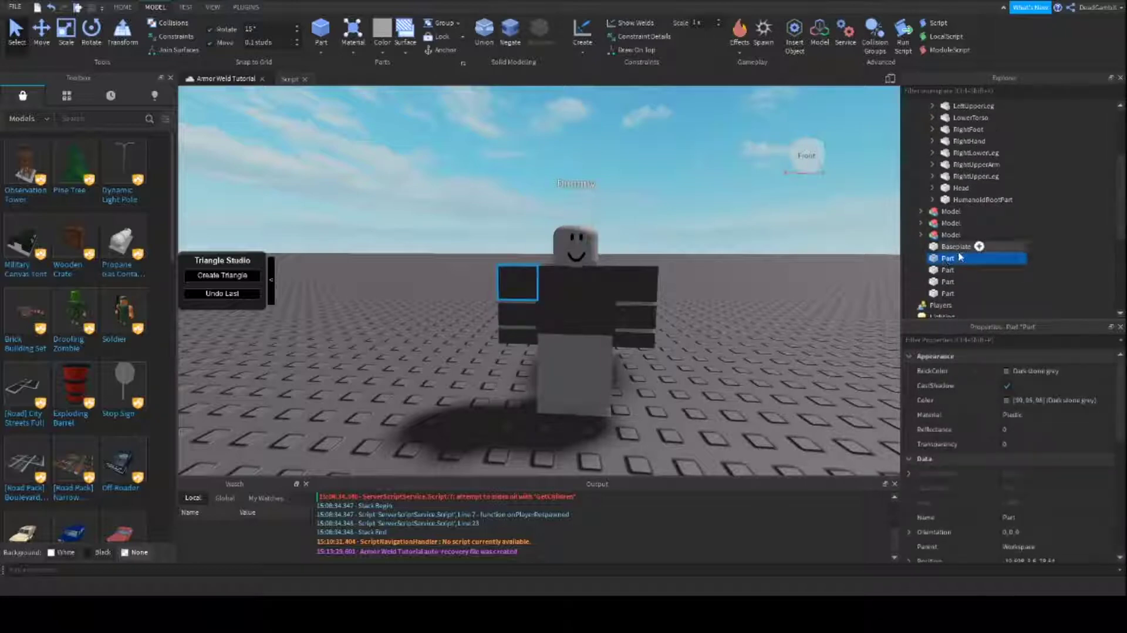
scroll(975, 255, up, 2)
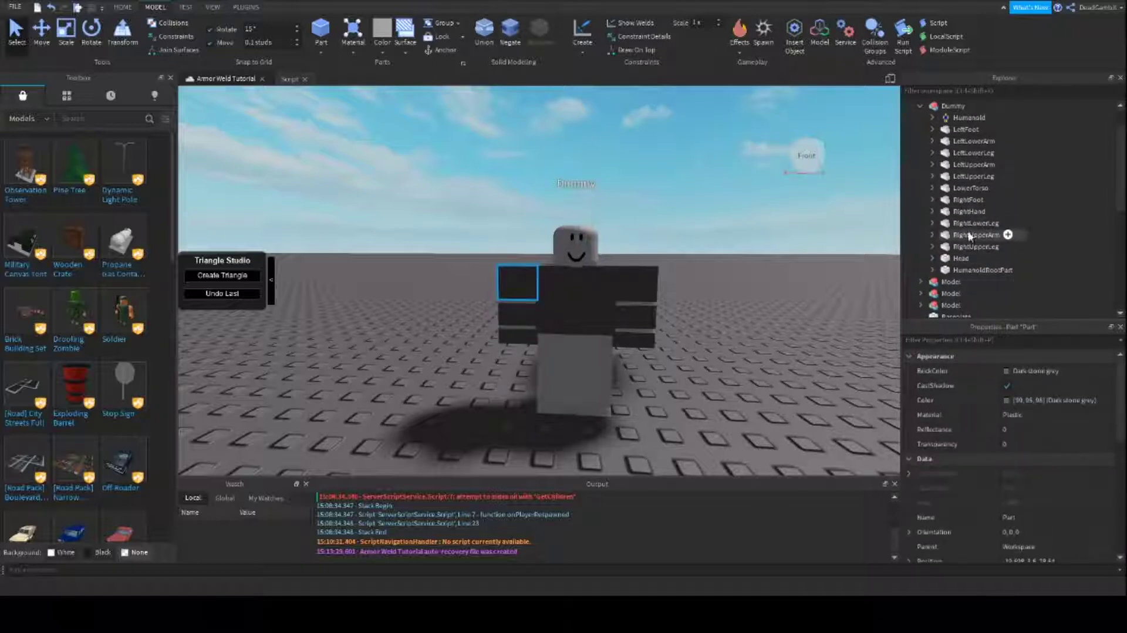
ctrl+click(976, 234)
click(427, 25)
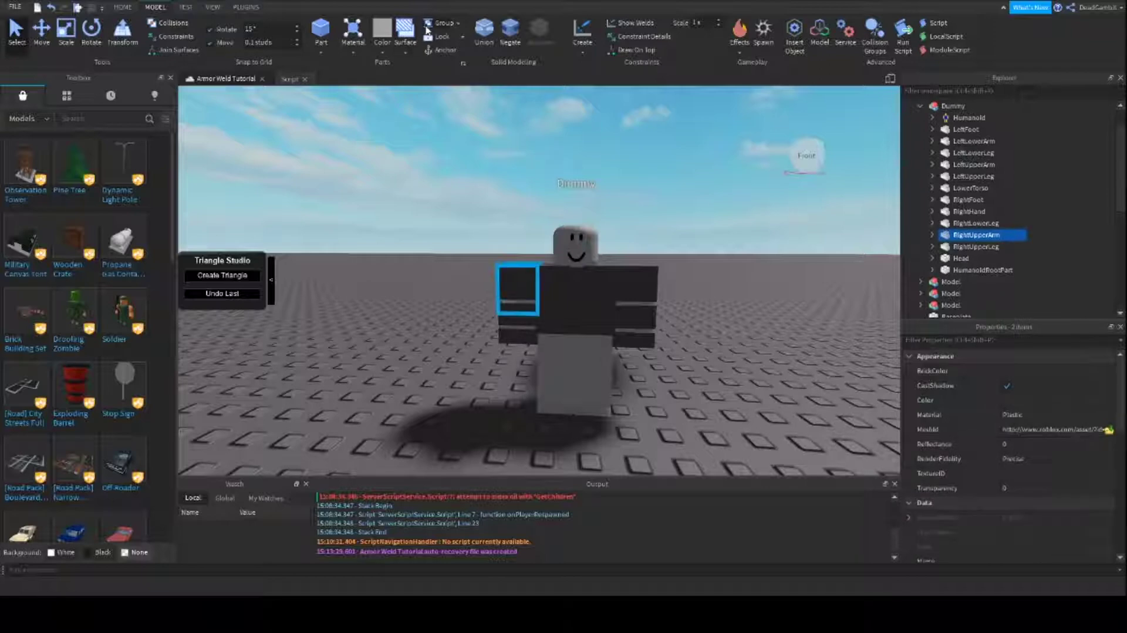
Group the right-hand armor part with the dummy's RightHand into a model
scroll(939, 287, down, 1)
click(932, 296)
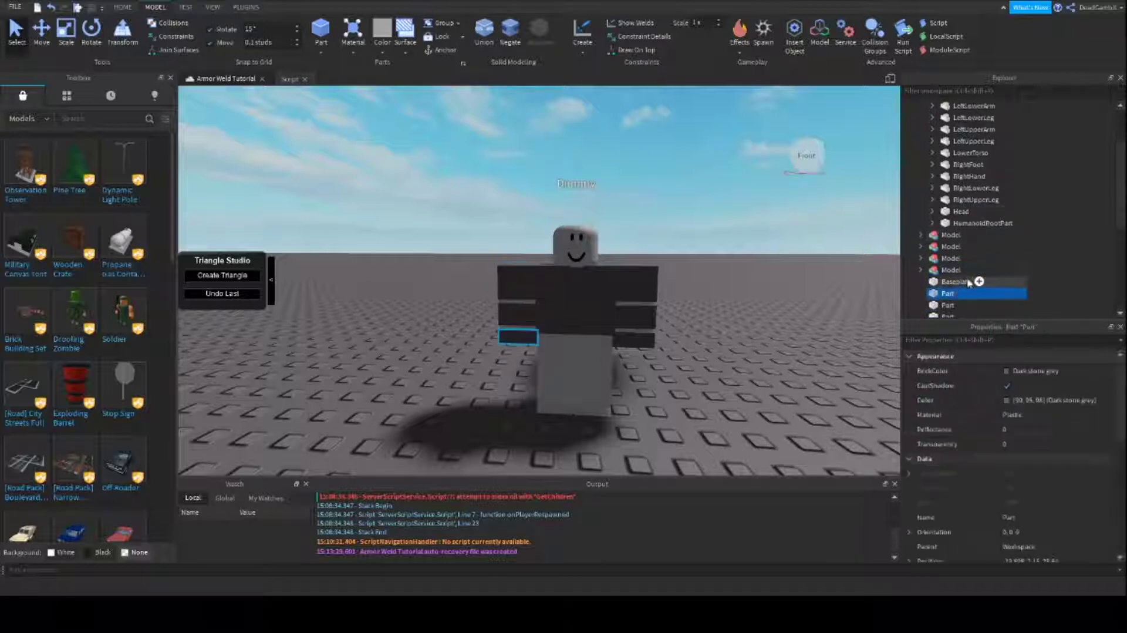
scroll(999, 248, up, 2)
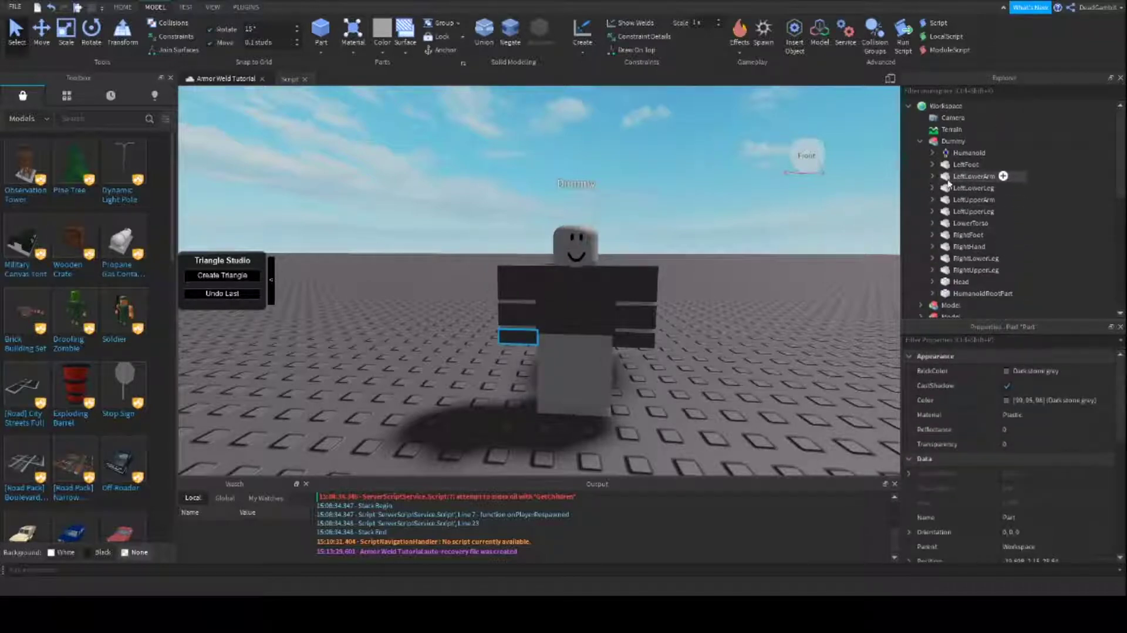
ctrl+click(962, 250)
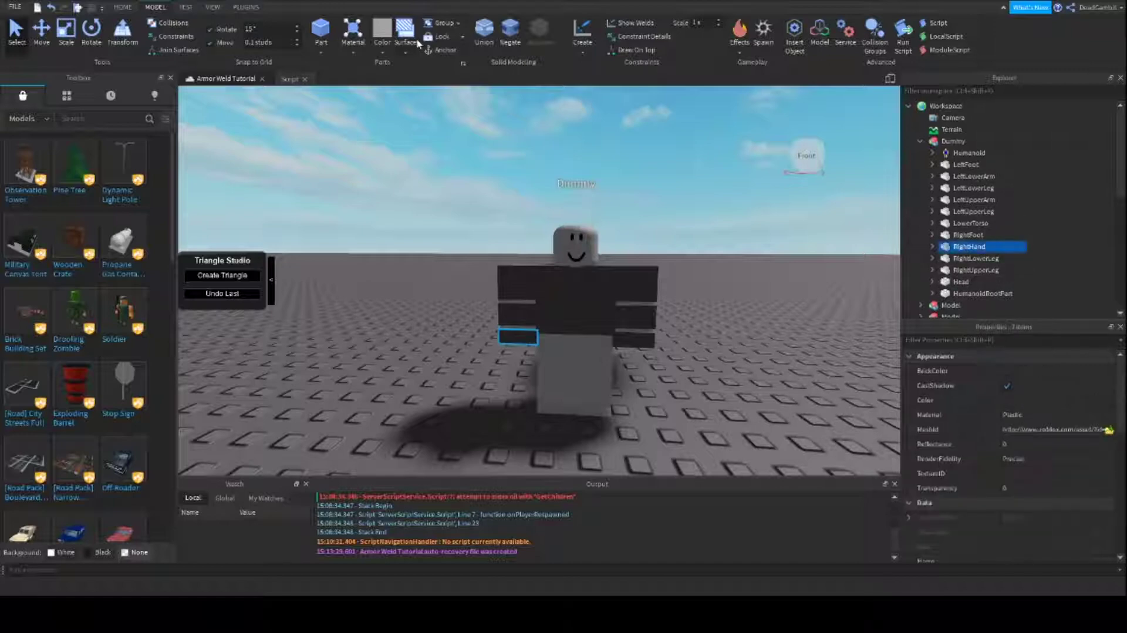
click(427, 24)
scroll(976, 202, down, 2)
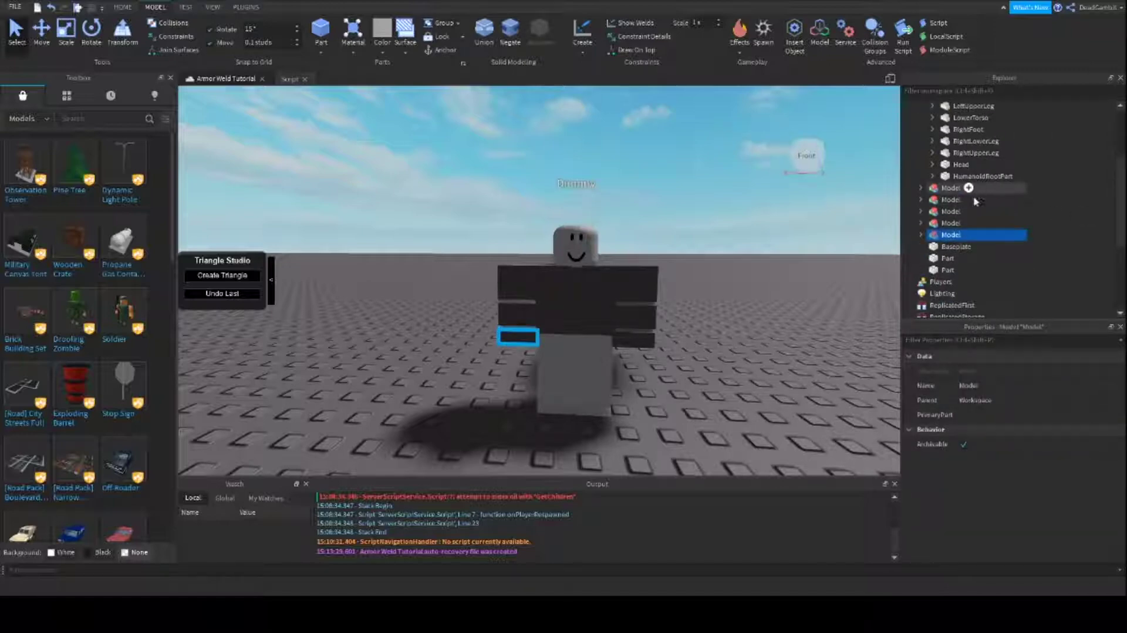
Group the left upper arm's armor part with the dummy's LeftUpperArm into a model
click(947, 258)
scroll(953, 247, up, 3)
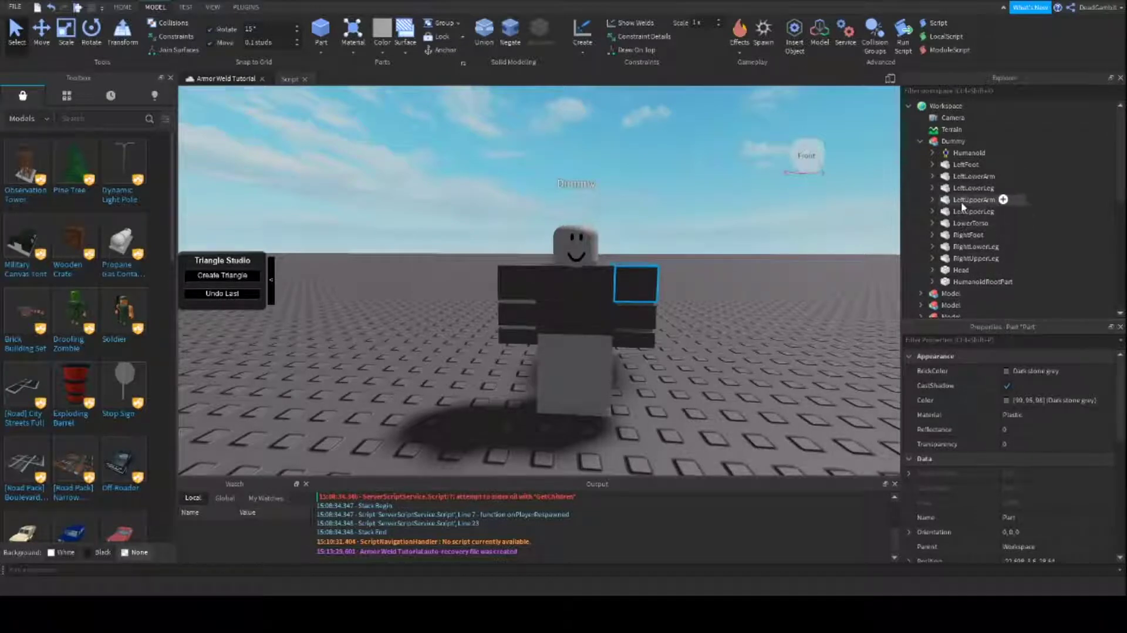
ctrl+click(960, 201)
click(435, 25)
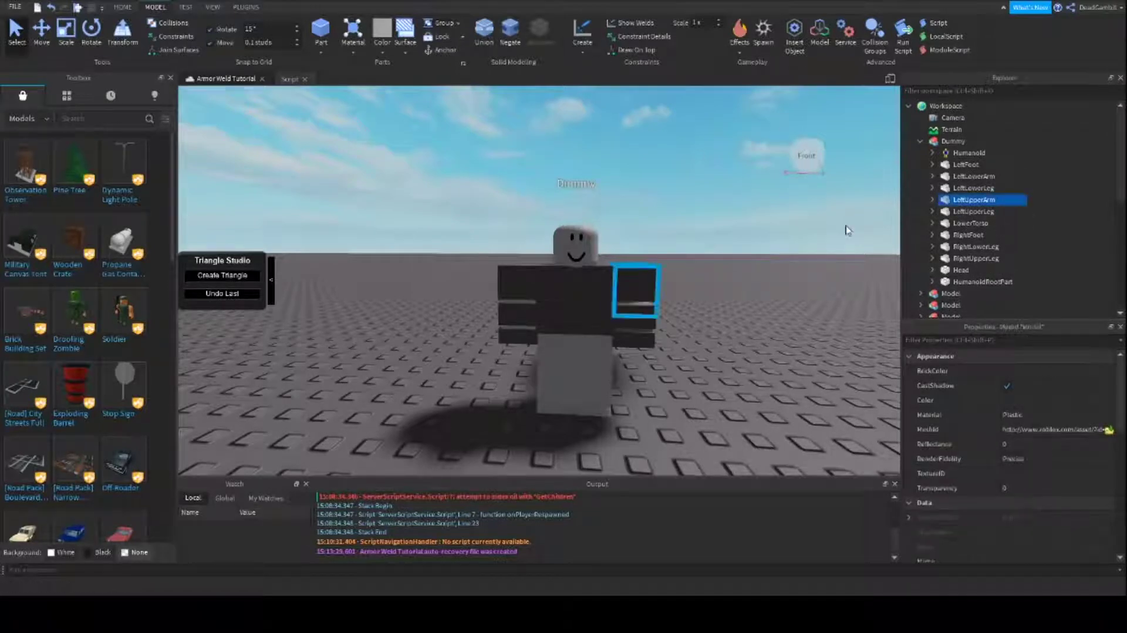
Group the left lower arm's armor part with the dummy's LeftLowerArm into a model
scroll(968, 264, down, 1)
click(945, 293)
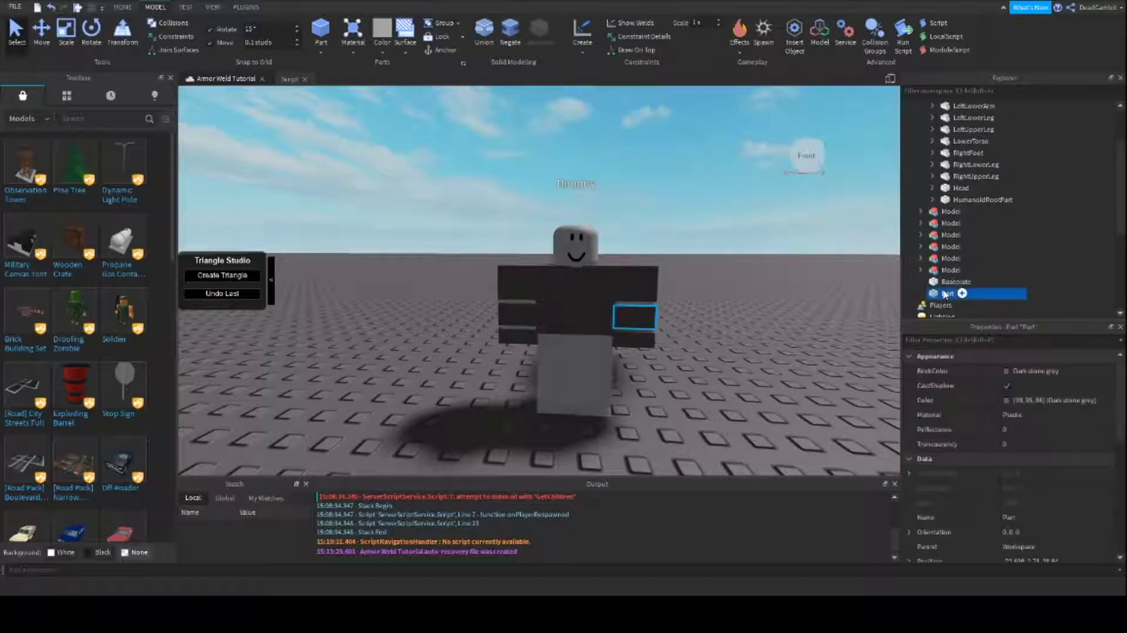
scroll(963, 258, up, 2)
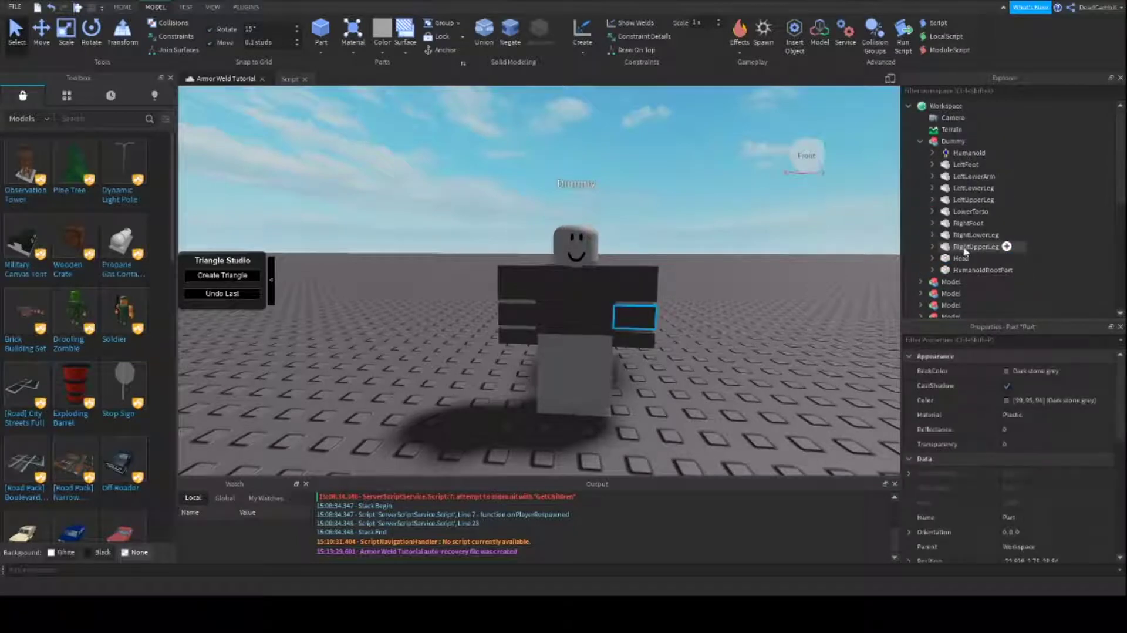
ctrl+click(968, 176)
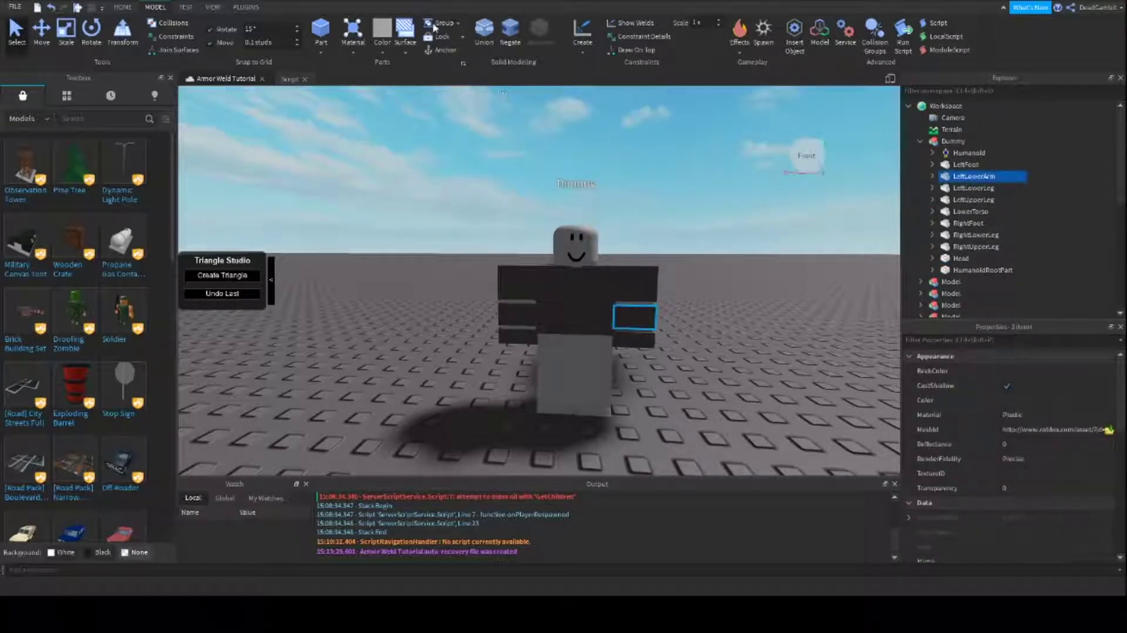
click(434, 27)
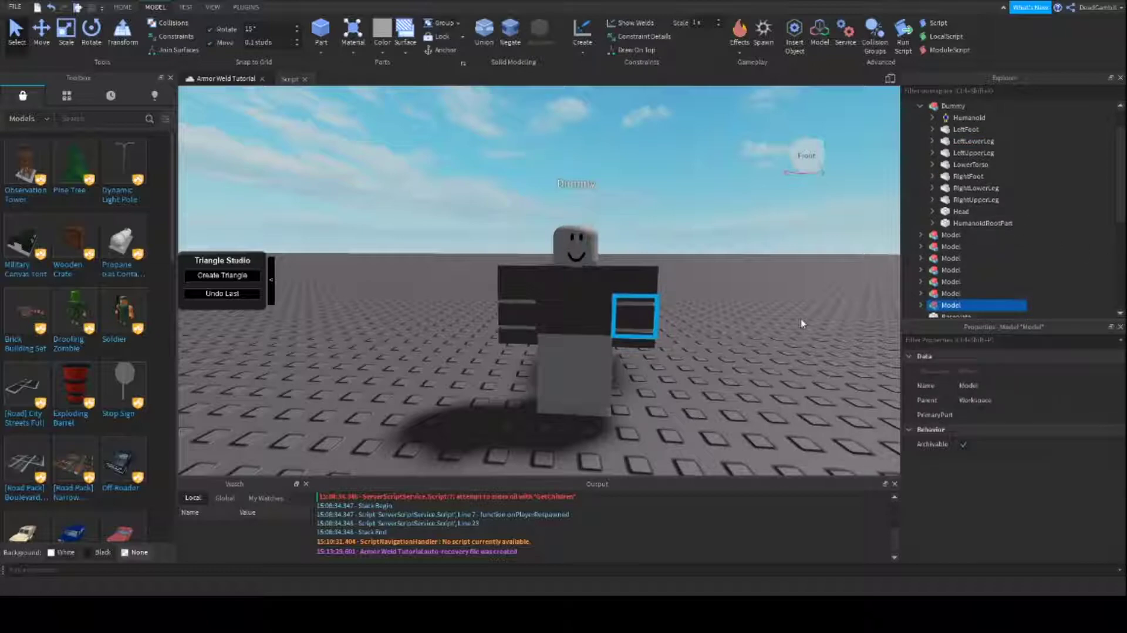
Group all seven armor models into one parent model and name it EpicArmor
shift+click(946, 236)
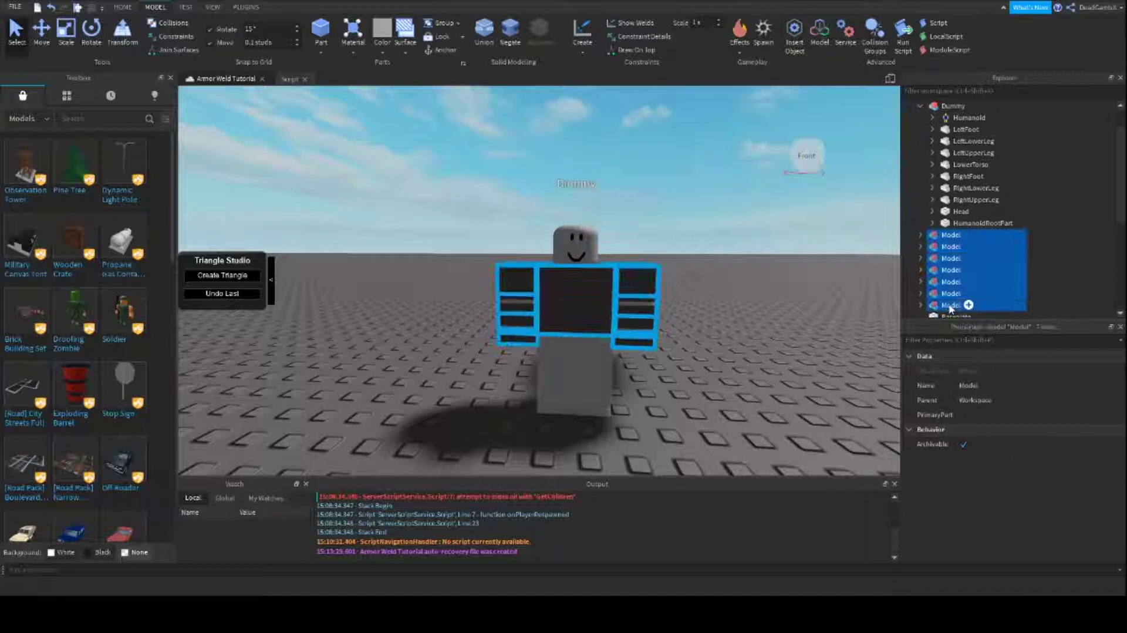
click(435, 25)
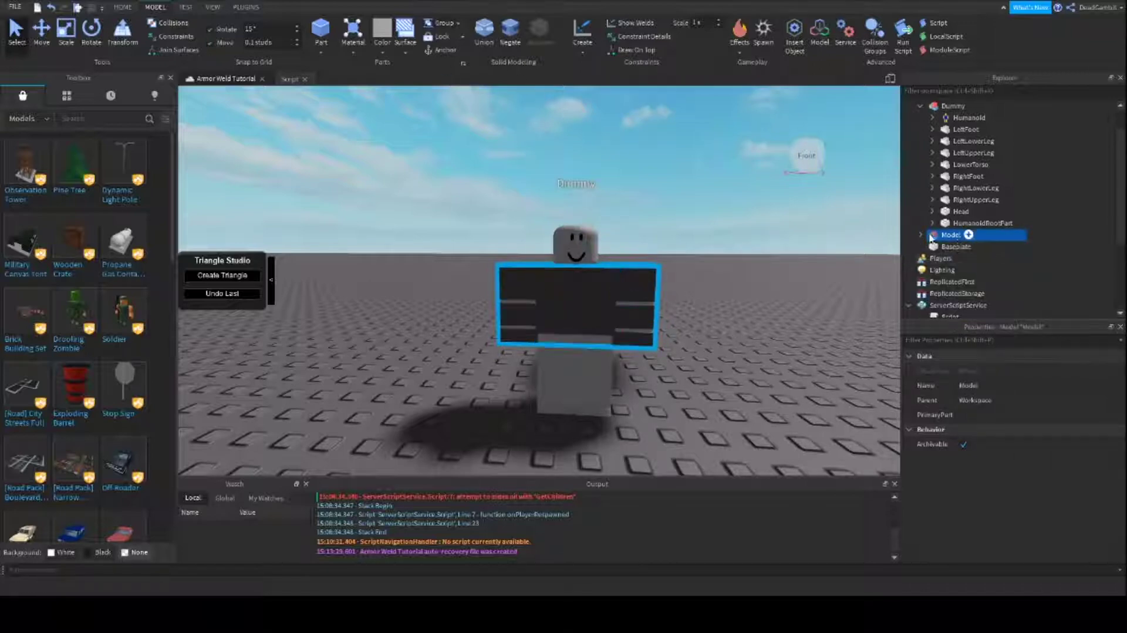
double_click(950, 236)
text(tor)
text(icArmor)
key(Return)
Rename the left upper arm's model inside EpicArmor to LeftUpperArm
click(919, 235)
scroll(1080, 246, down, 3)
click(961, 142)
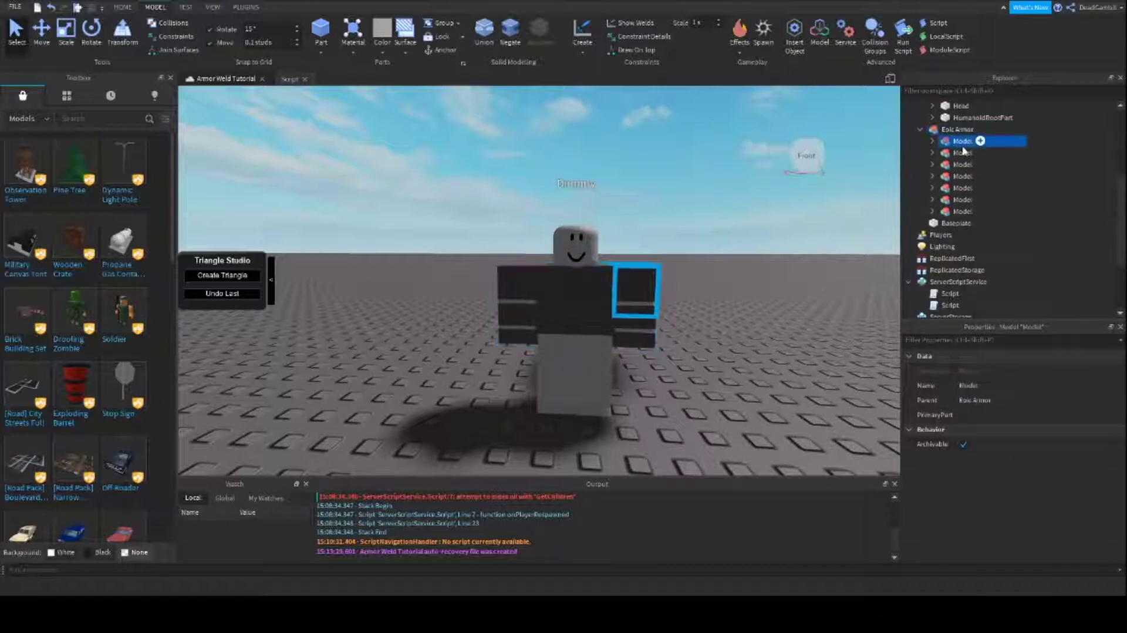
double_click(964, 143)
text(LeftUpperArm)
key(Return)
Rename the left hand's model inside EpicArmor to LeftHand
click(959, 154)
click(959, 154)
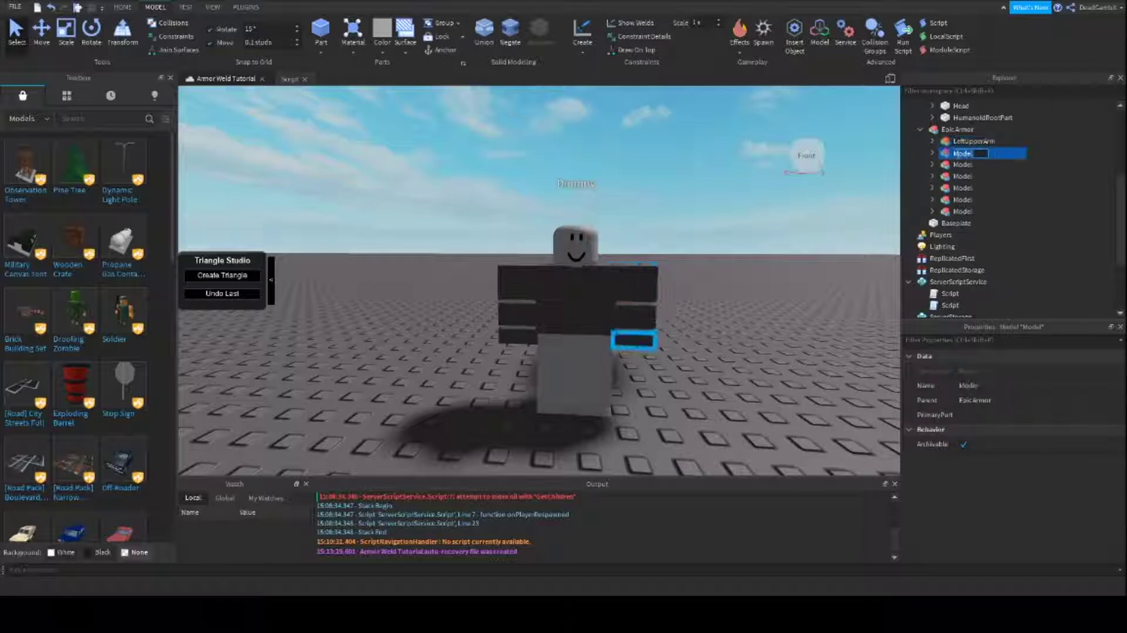
text(LeftHand)
key(Return)
Rename the left lower arm's model inside EpicArmor to LeftLowerArm
click(963, 164)
click(963, 168)
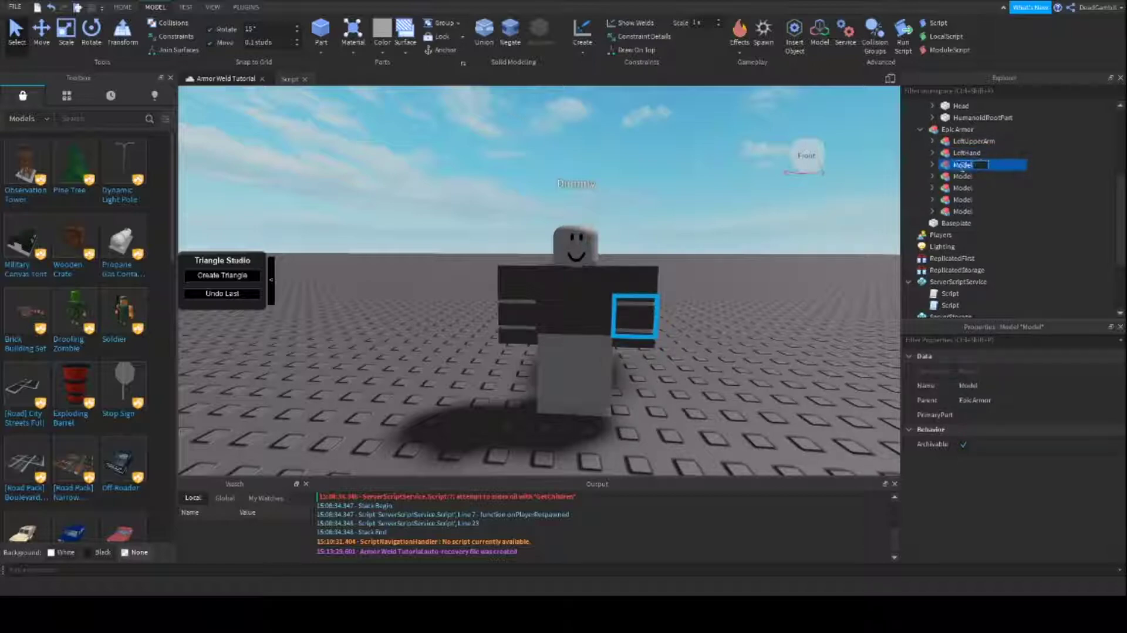
text(LeftLowerArm)
key(Return)
Rename the right upper arm's model inside EpicArmor to RightUpperArm
click(960, 177)
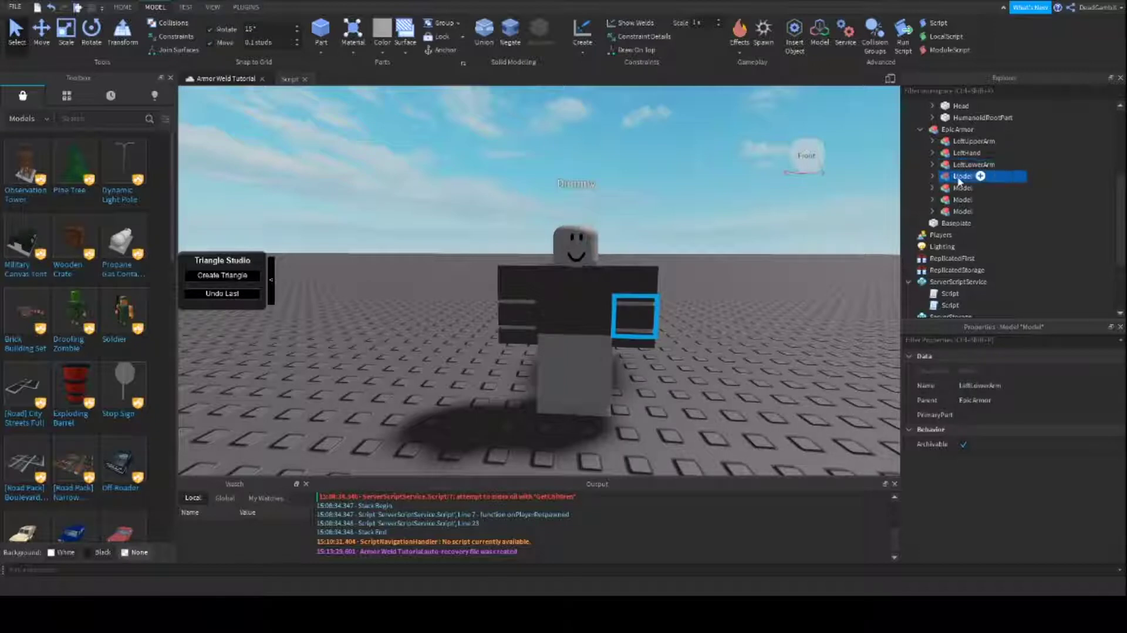
key(F2)
text(Righ)
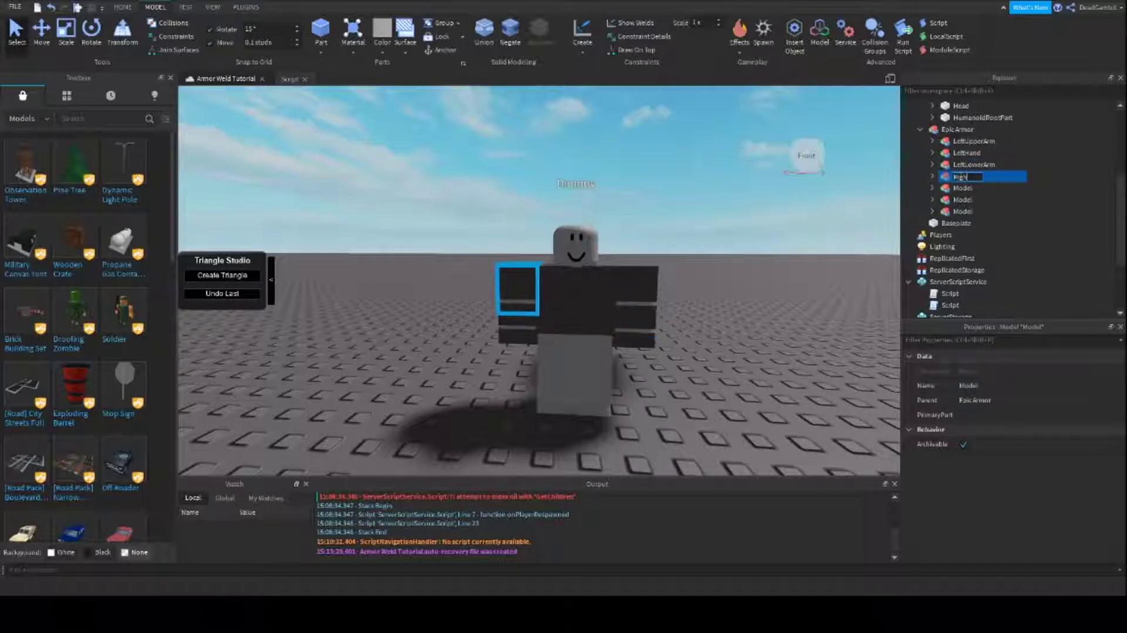
text(tUpperArm)
key(Return)
Rename the right lower arm's model inside EpicArmor to RightLowerArm
click(959, 189)
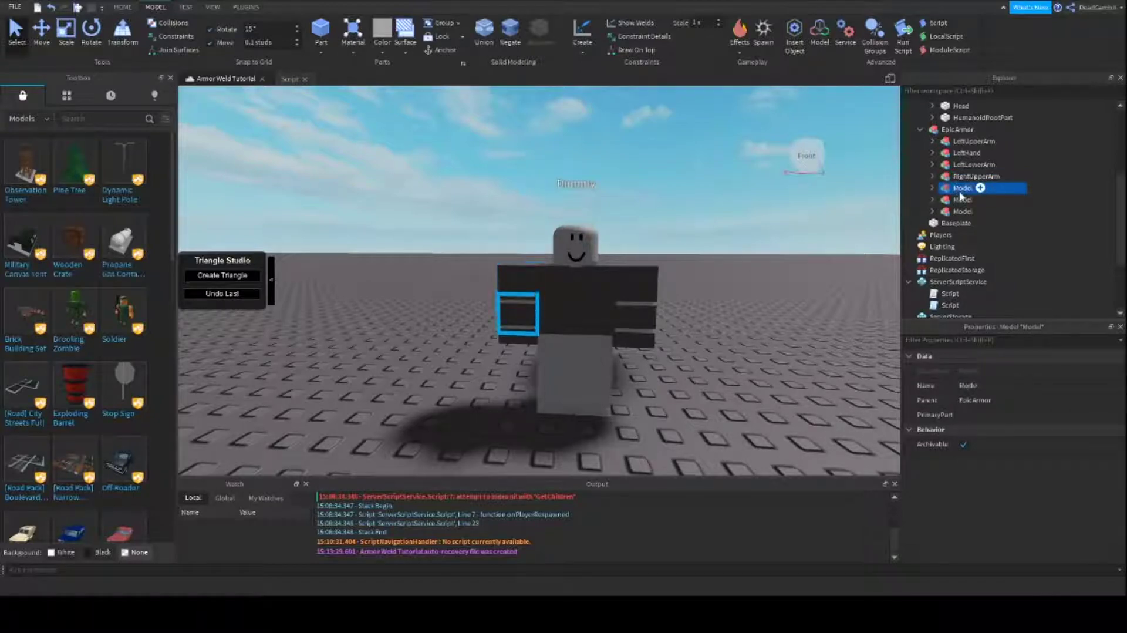
key(F2)
text(RightLowerArm)
key(Return)
Rename the chest model inside EpicArmor to UpperTorso
click(961, 200)
key(F2)
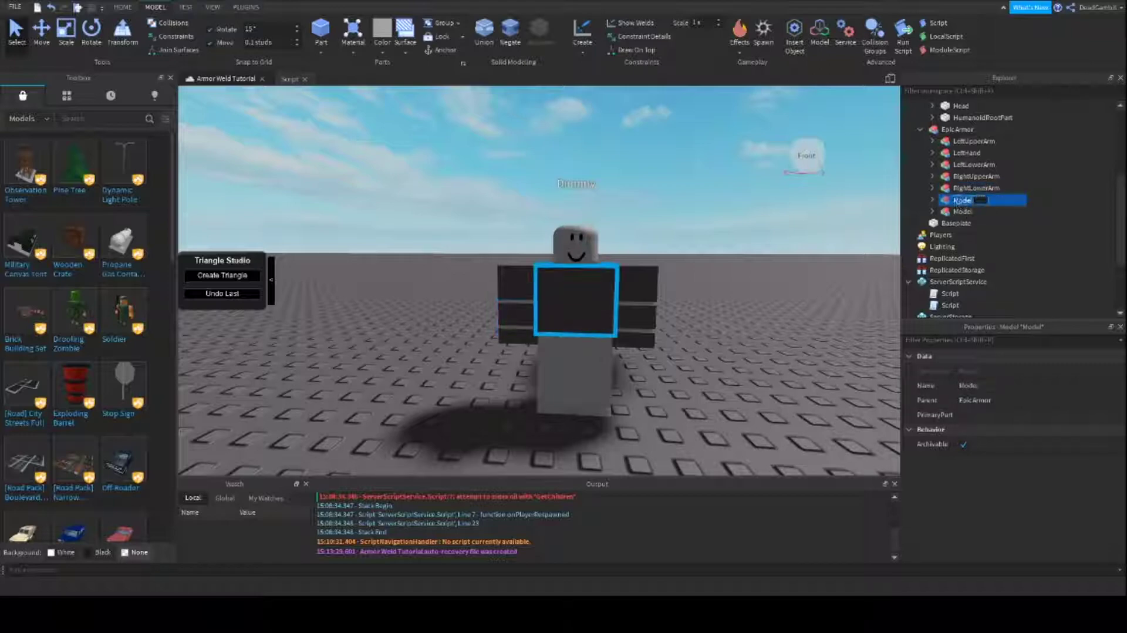
text(UpperTorso)
key(Return)
Rename the right hand's model inside EpicArmor to RightHand
click(960, 211)
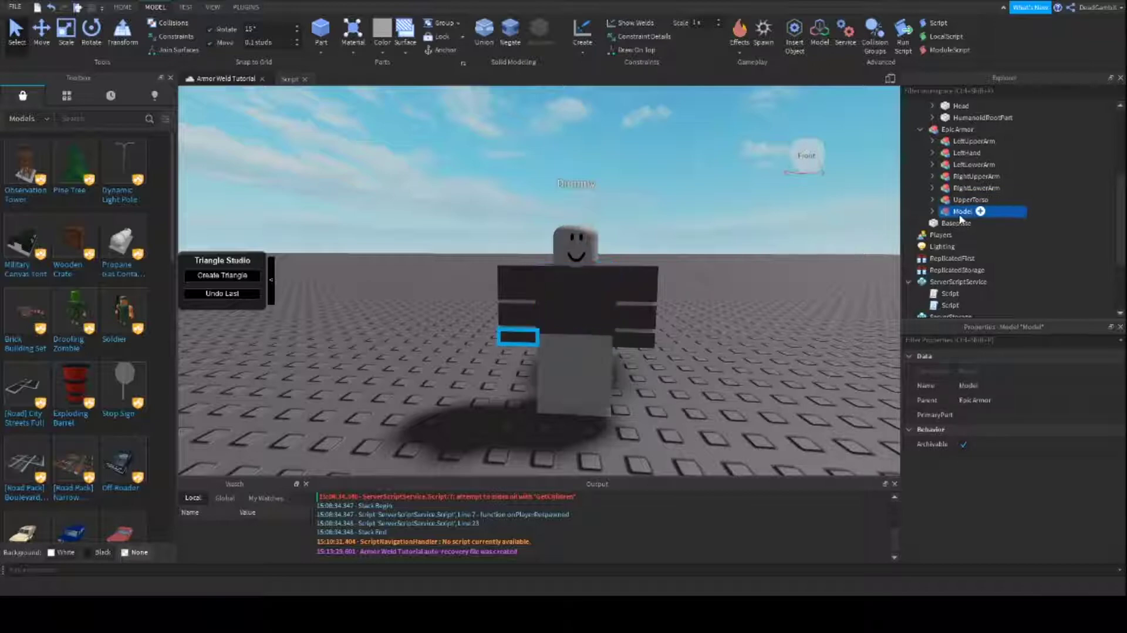
key(F2)
text(RightLend)
key(Return)
Expand all seven body-part models inside EpicArmor to expose their contents
click(932, 212)
click(932, 199)
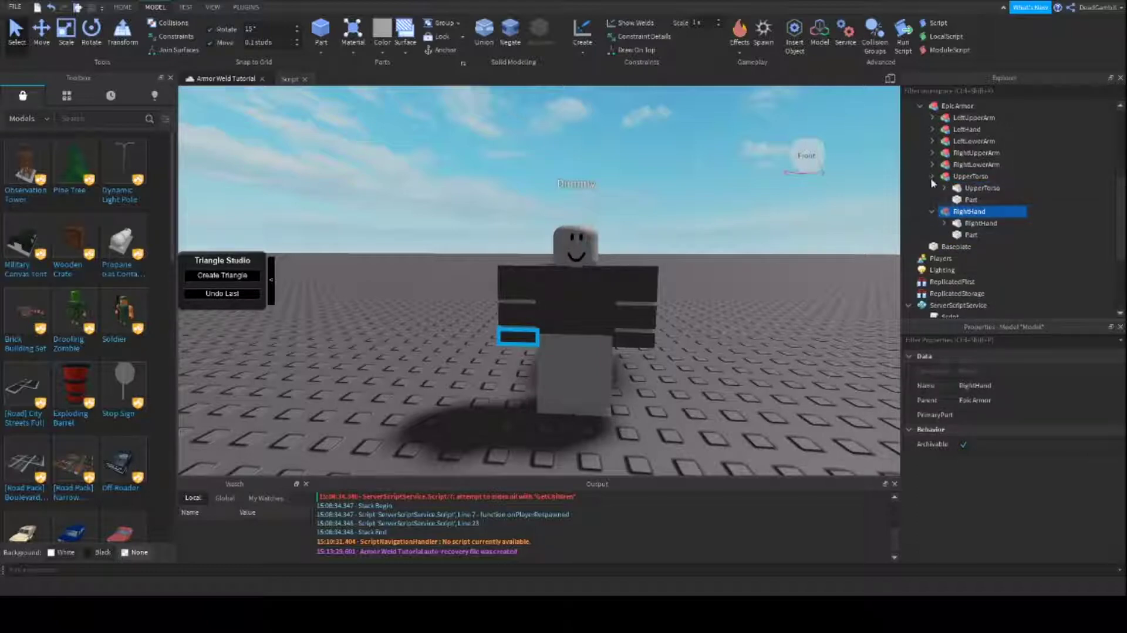
click(931, 164)
scroll(931, 150, up, 2)
click(930, 199)
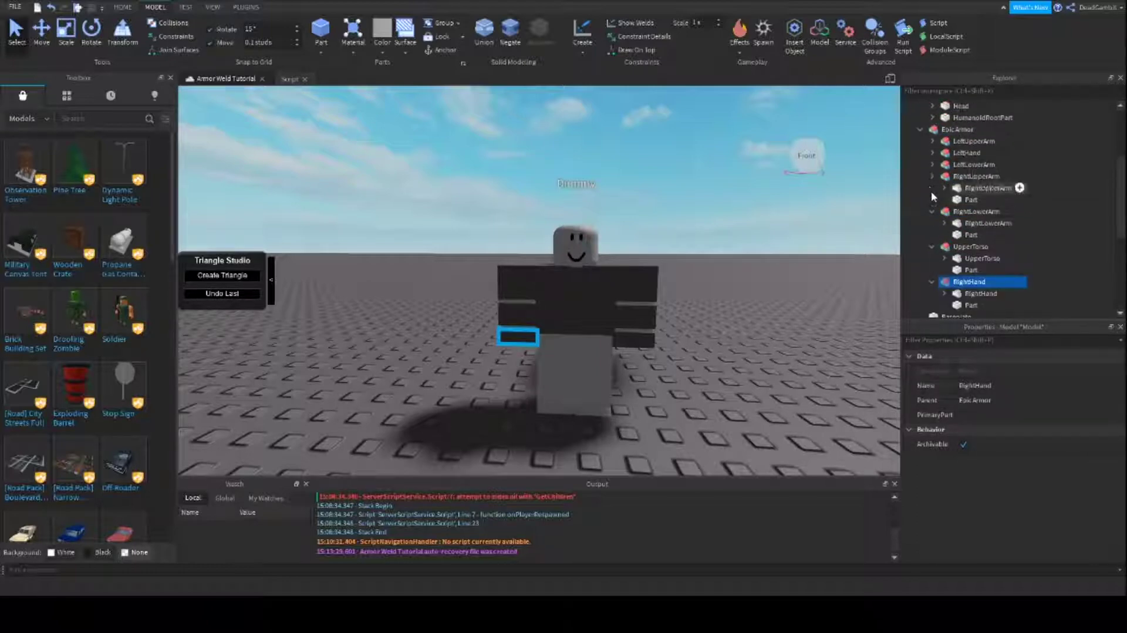
click(931, 165)
click(931, 132)
scroll(951, 152, down, 3)
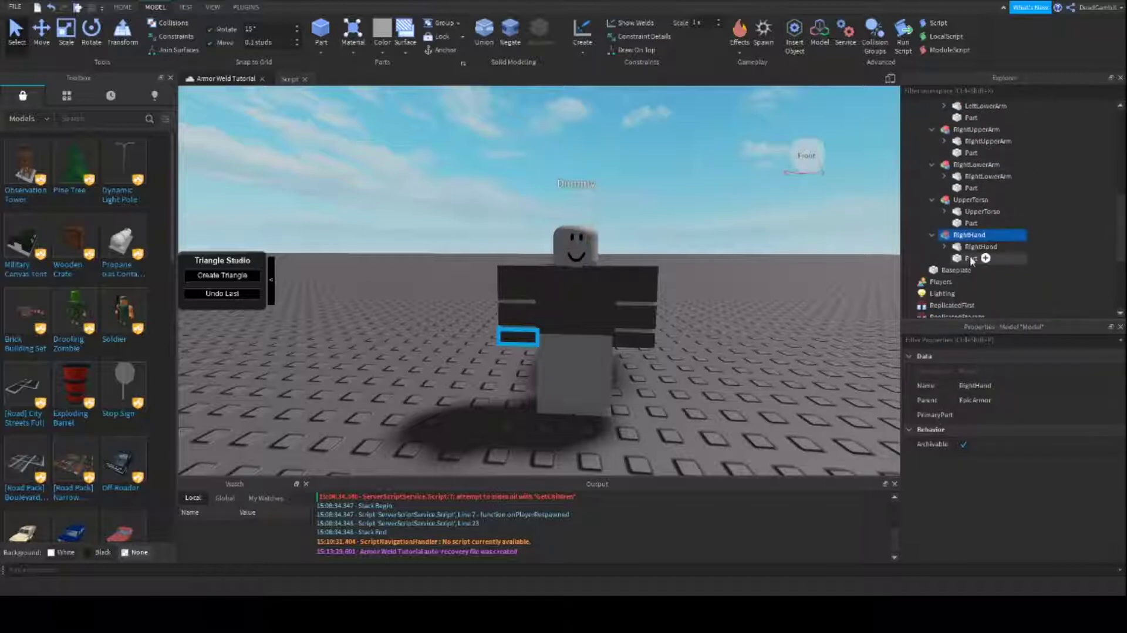
Turn off CanCollide for the armor Part in each of the seven EpicArmor models
click(968, 258)
ctrl+click(964, 223)
ctrl+click(971, 188)
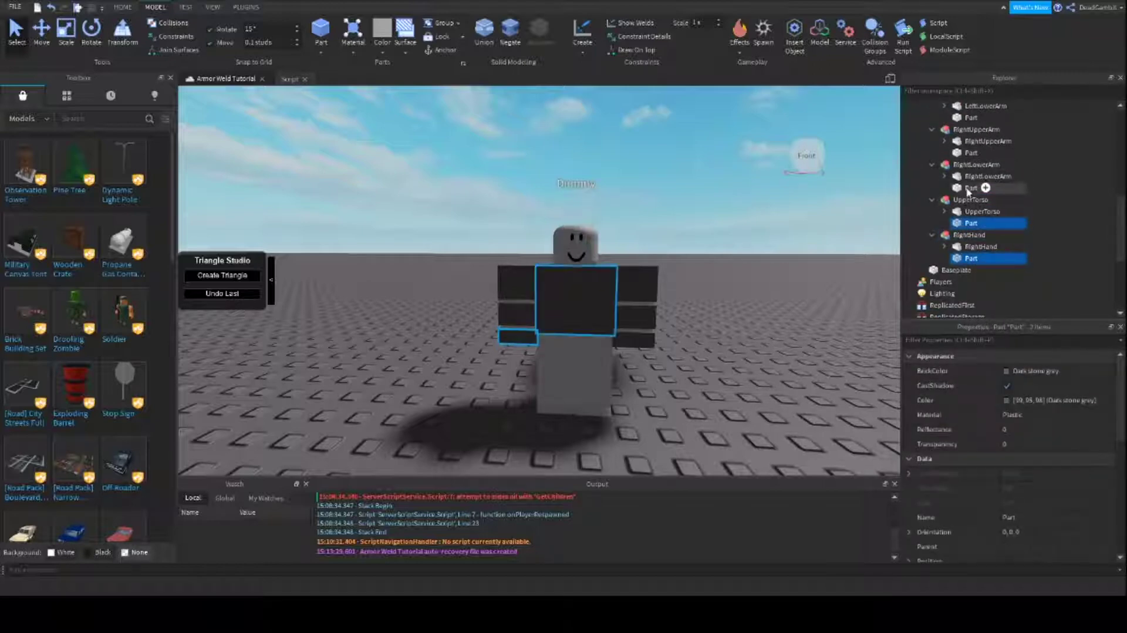
ctrl+click(971, 152)
scroll(969, 176, up, 2)
ctrl+click(971, 188)
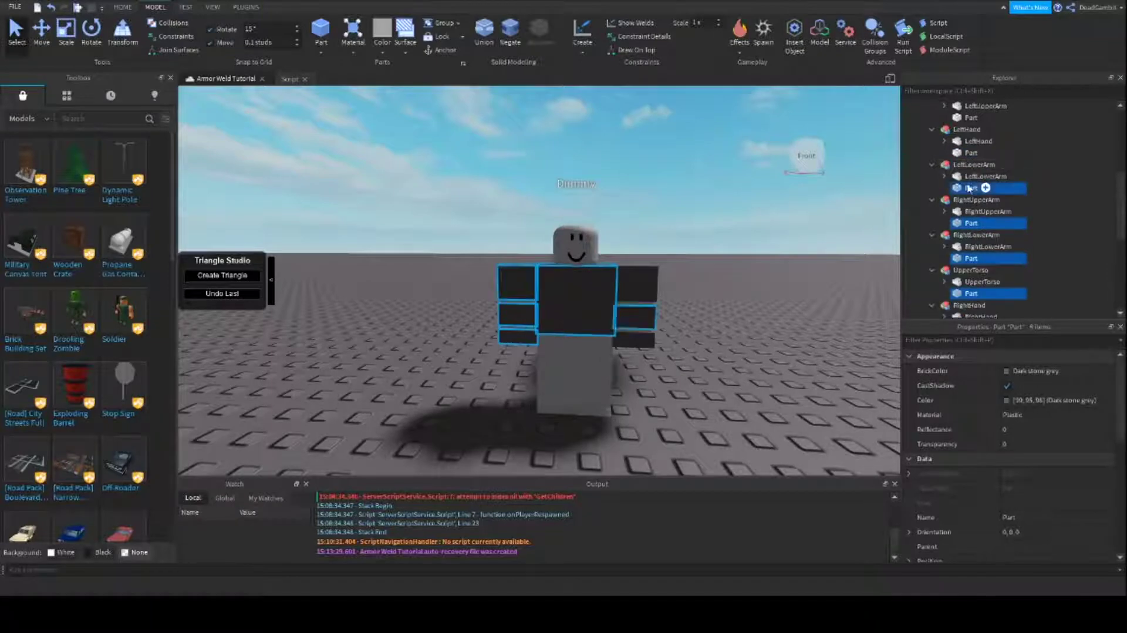
ctrl+click(971, 153)
scroll(971, 152, up, 1)
ctrl+click(971, 153)
scroll(971, 153, down, 2)
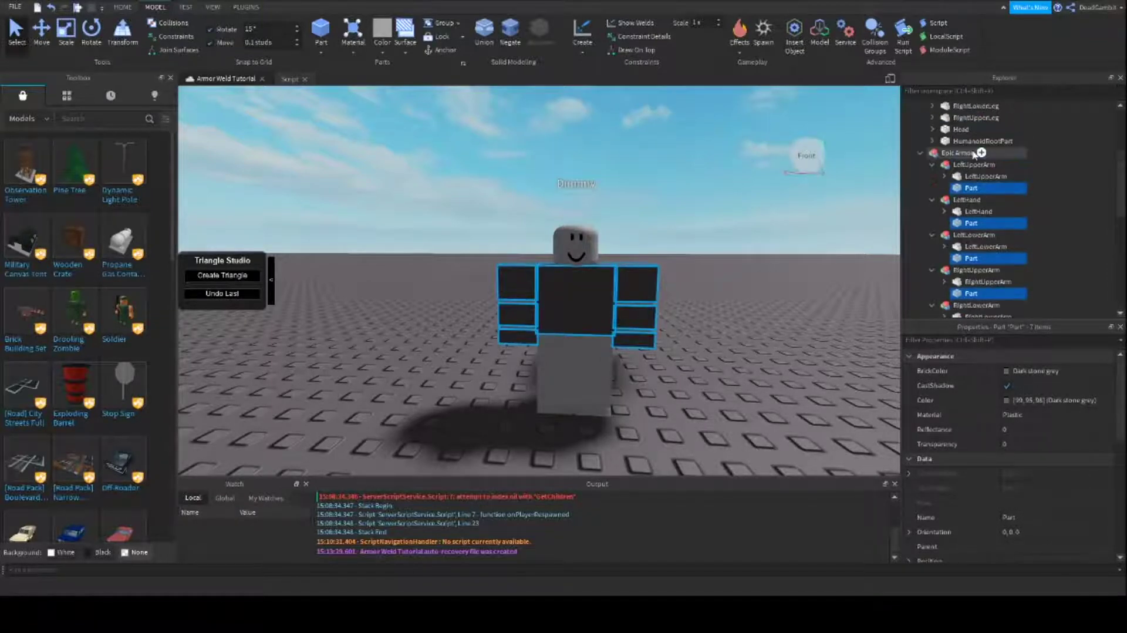
scroll(1005, 494, down, 4)
click(1006, 473)
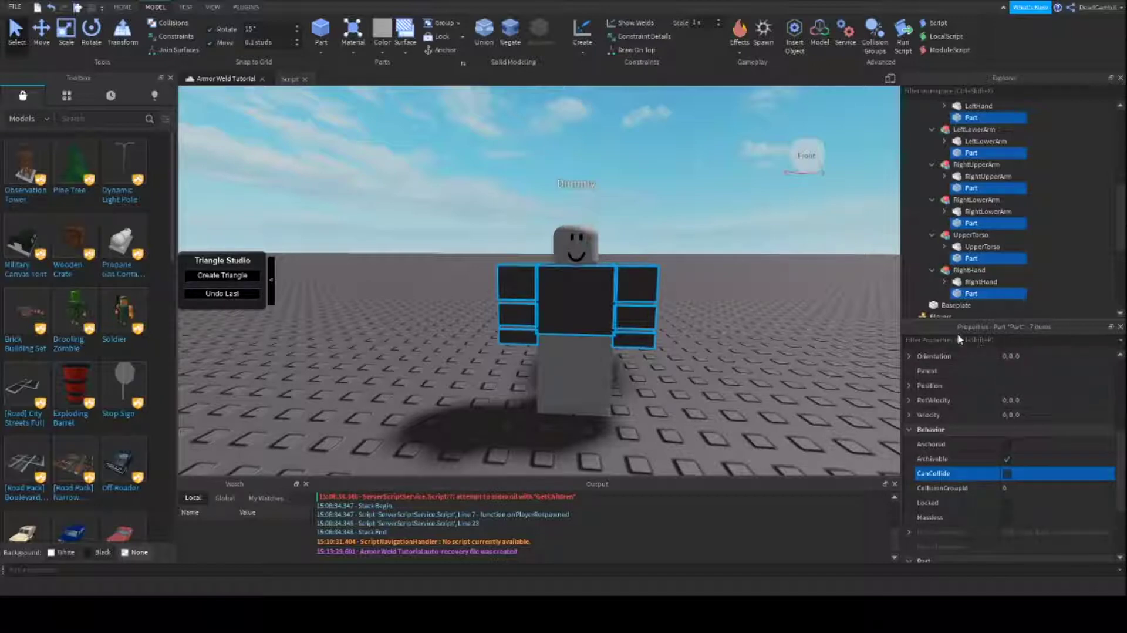
Delete OriginalSize, the attachments and the RightWrist joint from the RightHand mesh in EpicArmor
click(944, 282)
scroll(995, 238, down, 1)
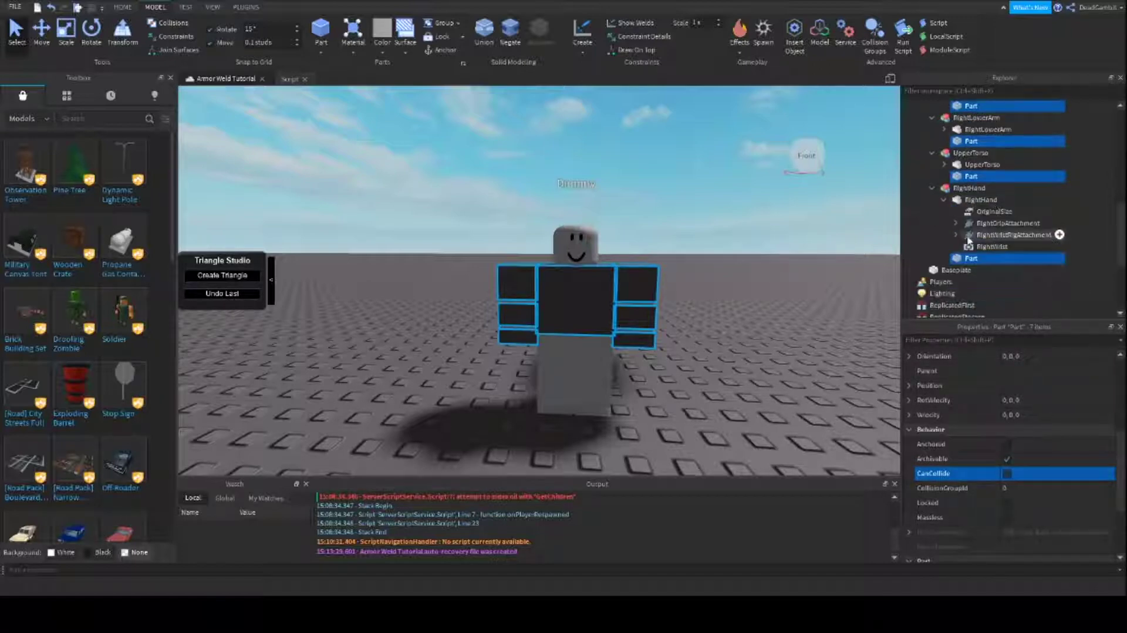
click(993, 211)
shift+click(983, 246)
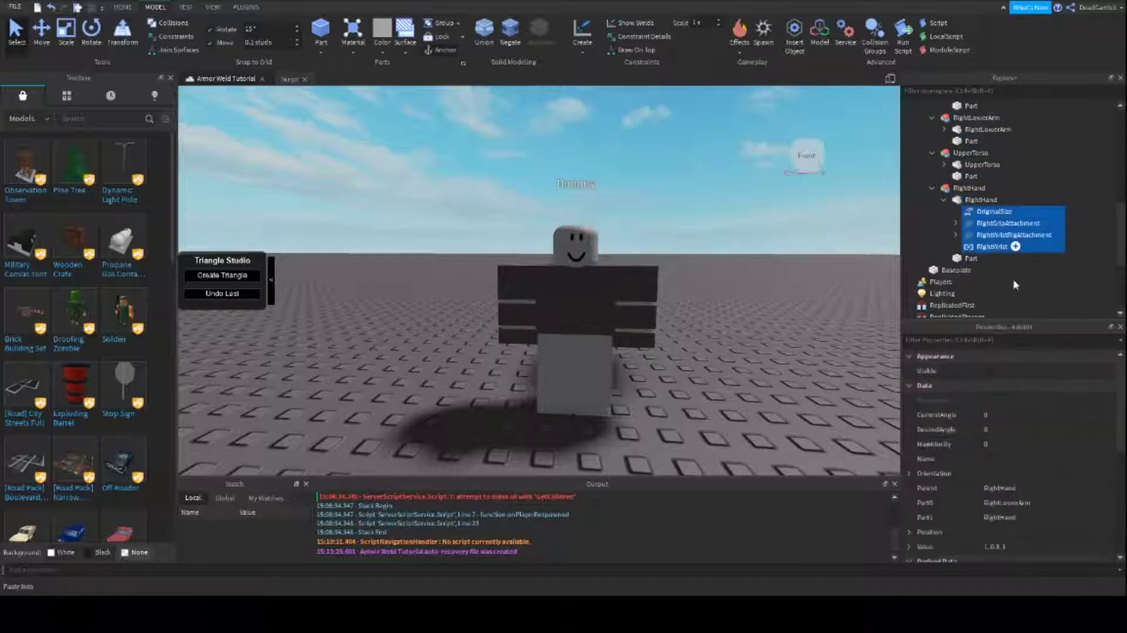
key(Delete)
Delete all attachments, OriginalSize and the Waist joint from the UpperTorso mesh in EpicArmor
click(944, 166)
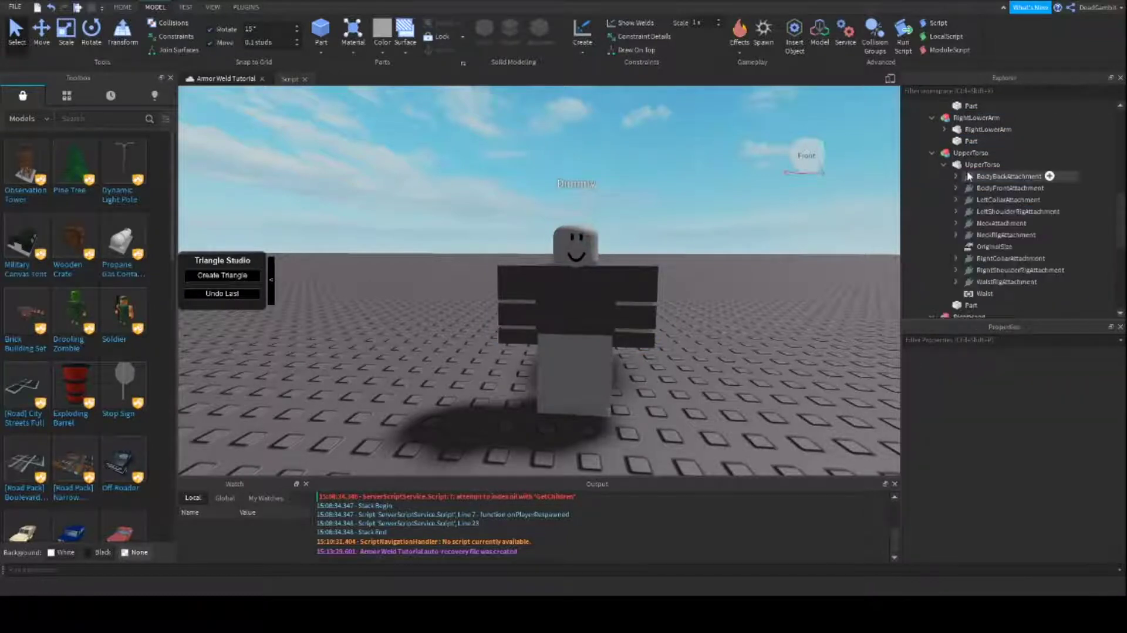
click(1008, 176)
shift+click(984, 293)
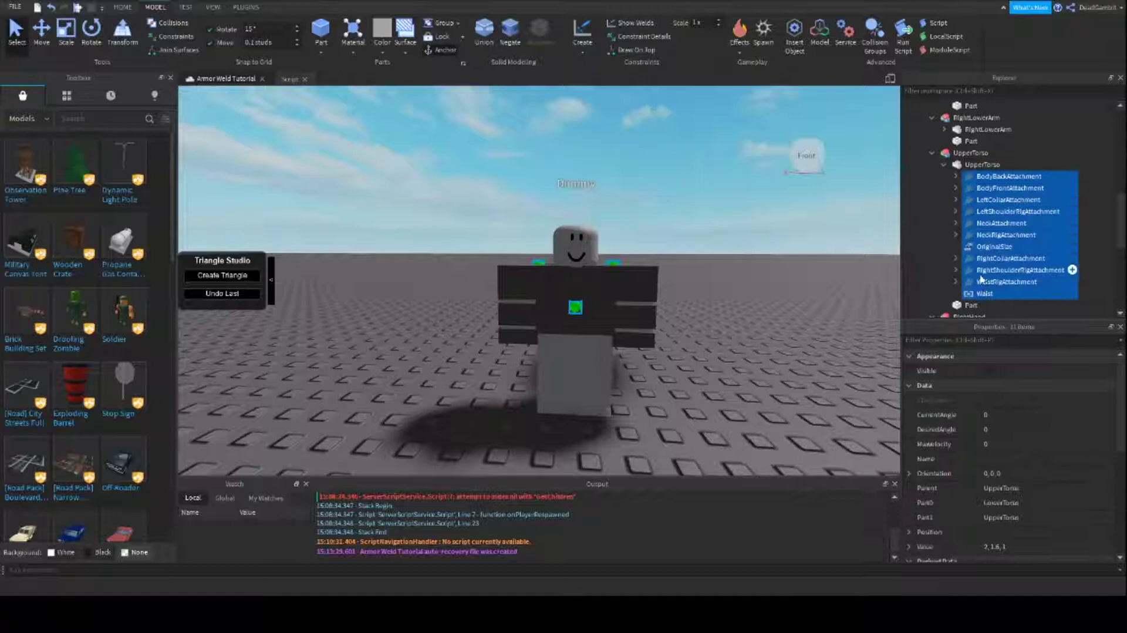
key(Delete)
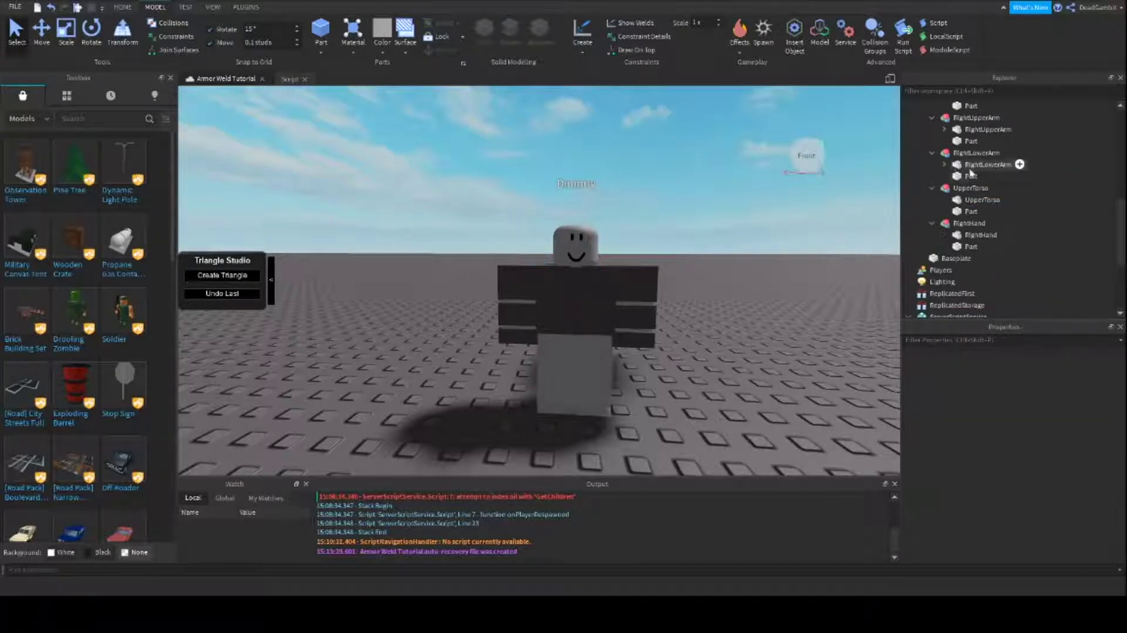
Delete OriginalSize, the attachments and the RightElbow joint from the RightLowerArm mesh in EpicArmor
click(944, 164)
click(993, 176)
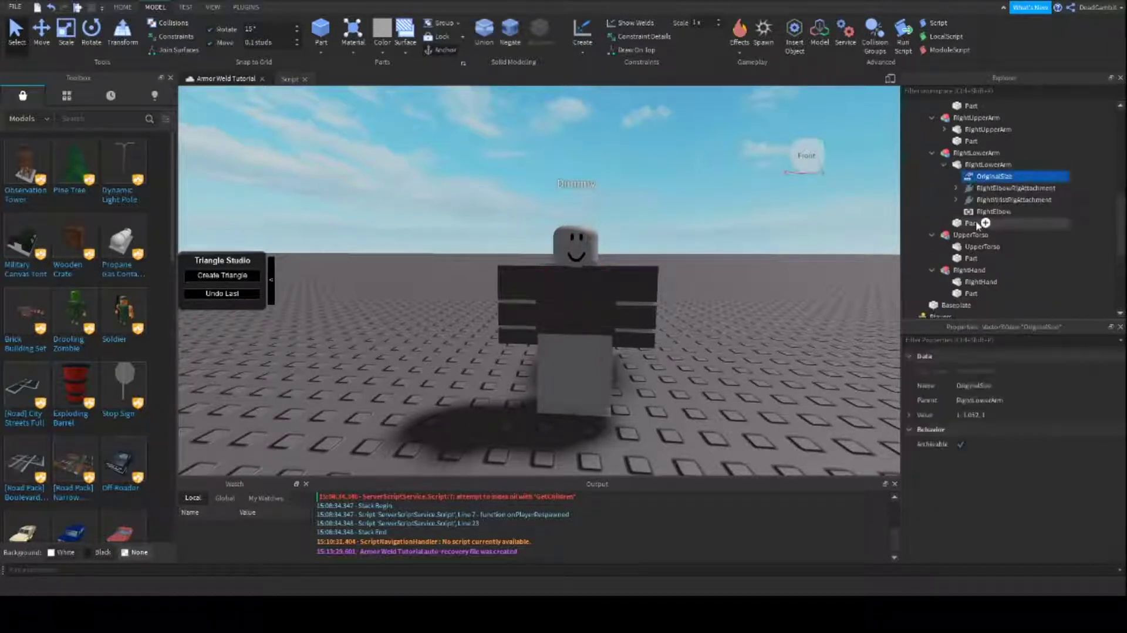
shift+click(971, 213)
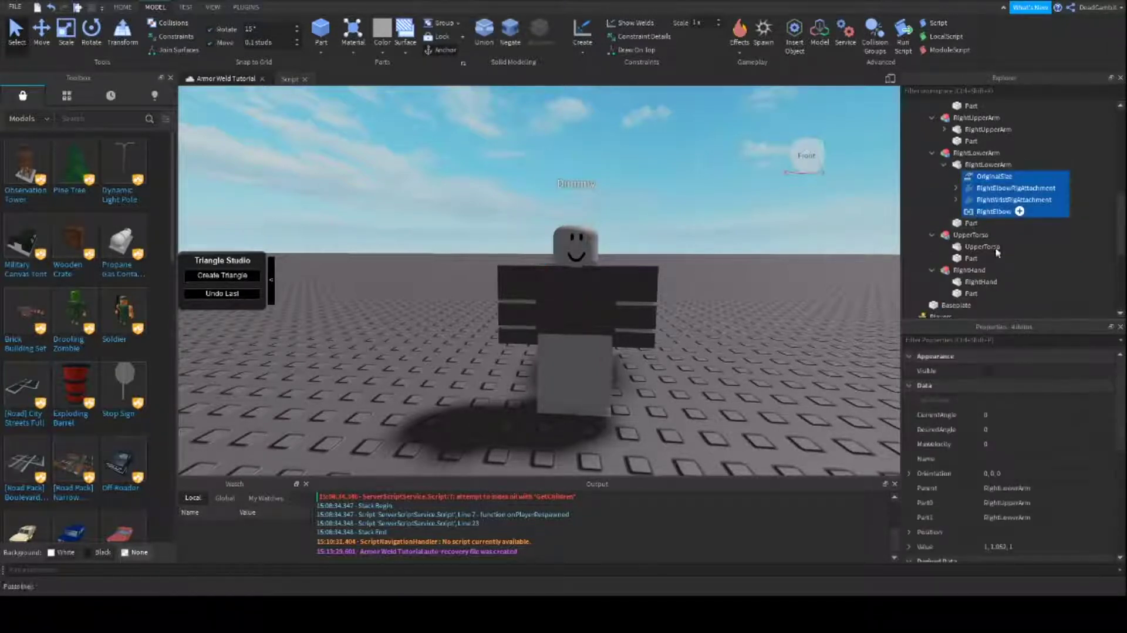
key(Delete)
Delete OriginalSize, the attachments and the RightShoulder joint from the RightUpperArm mesh in EpicArmor
click(944, 200)
click(993, 211)
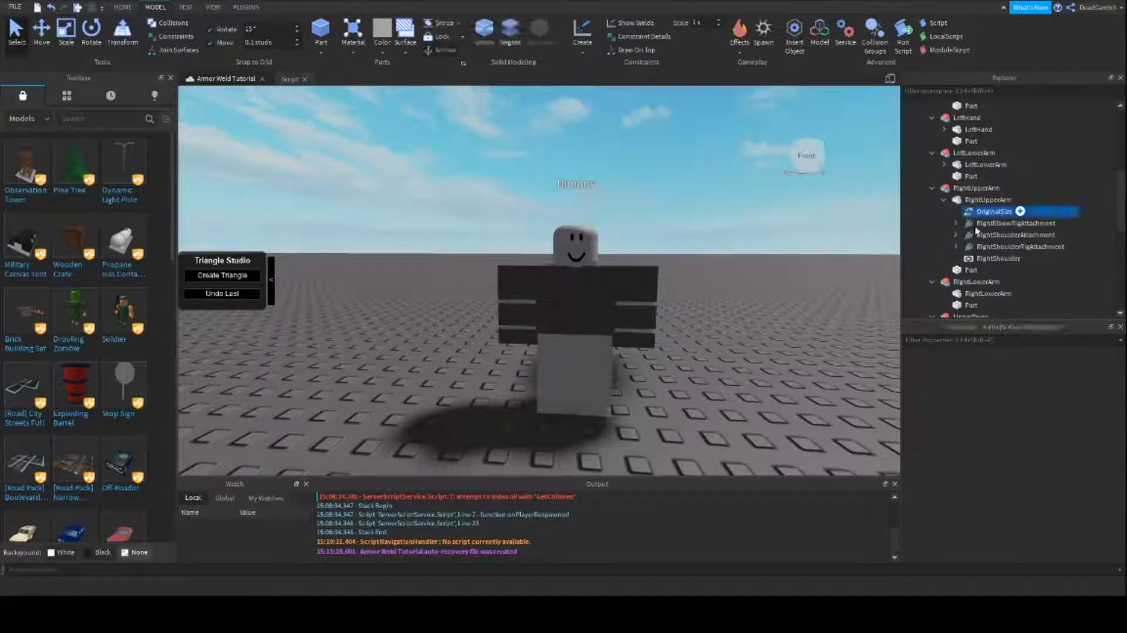
shift+click(980, 258)
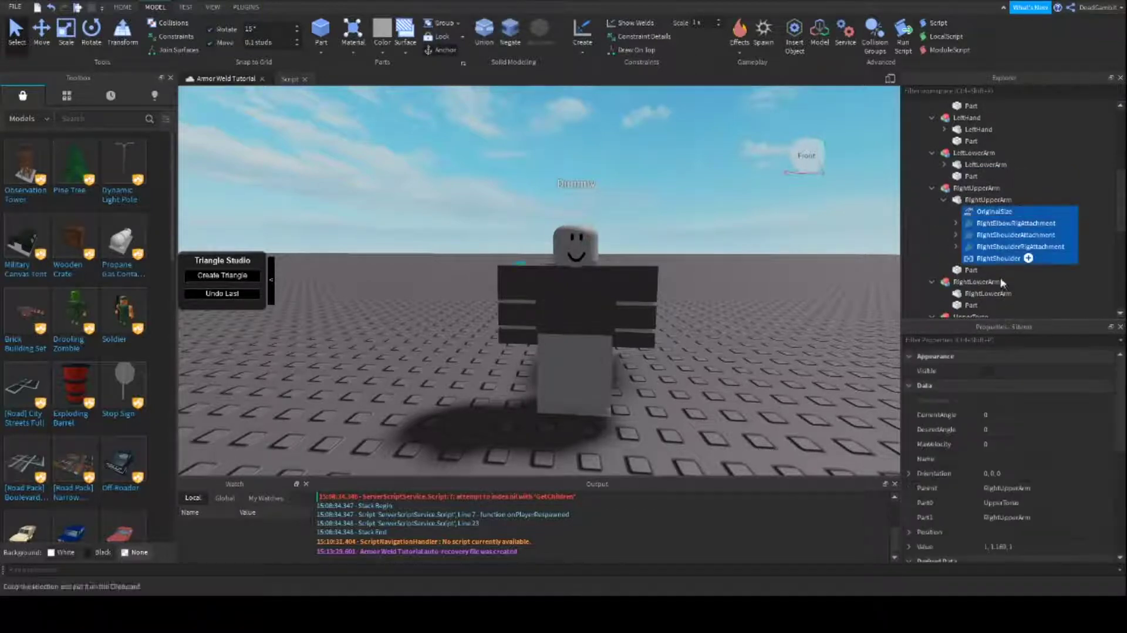
key(Delete)
Delete the attachments, OriginalSize and the LeftElbow joint from the LeftLowerArm mesh in EpicArmor
click(944, 164)
click(1013, 176)
shift+click(978, 211)
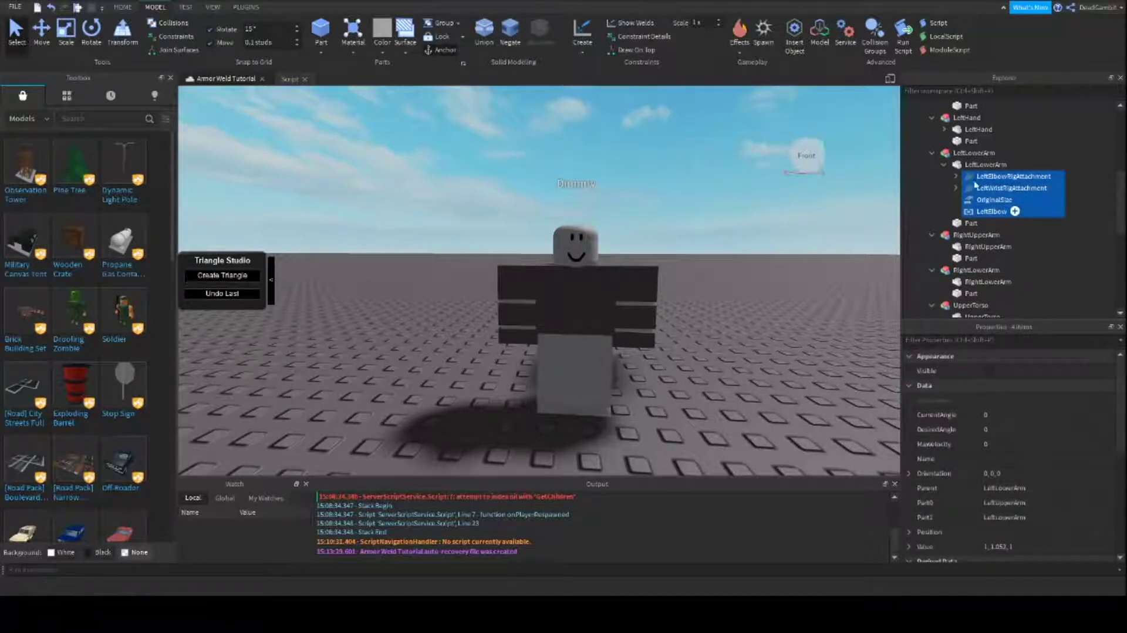
key(Delete)
Delete the attachments, OriginalSize and the LeftWrist joint from the LeftHand mesh in EpicArmor
click(944, 129)
click(1005, 141)
shift+click(989, 176)
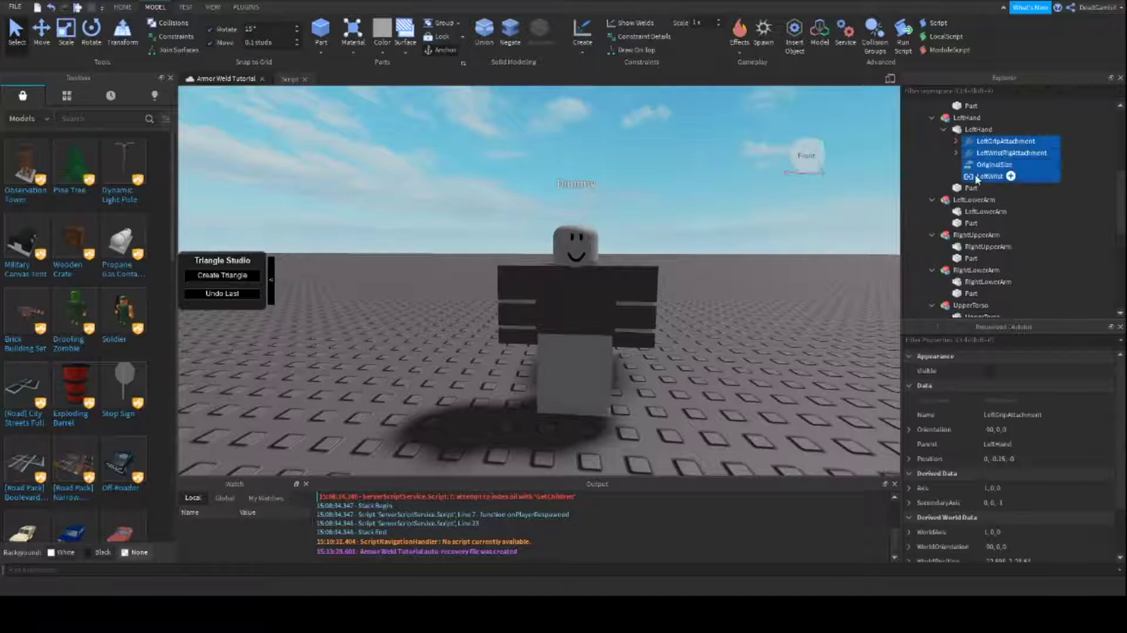
key(Delete)
scroll(1004, 230, up, 5)
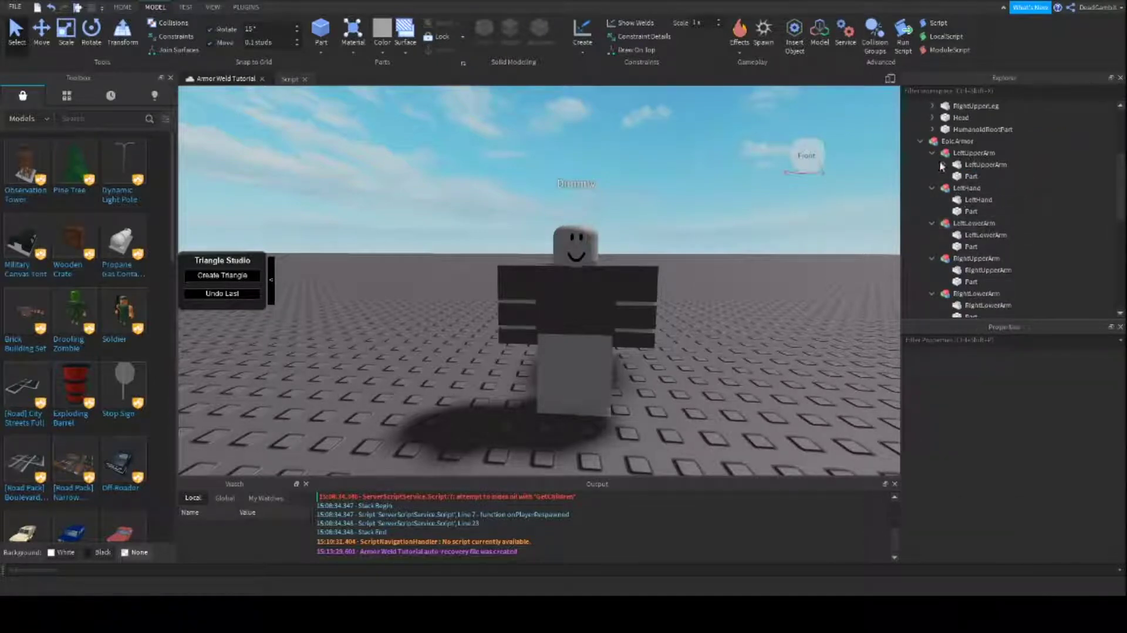
Delete the attachments, OriginalSize and the LeftShoulder joint from the LeftUpperArm mesh in EpicArmor
click(998, 176)
shift+click(996, 223)
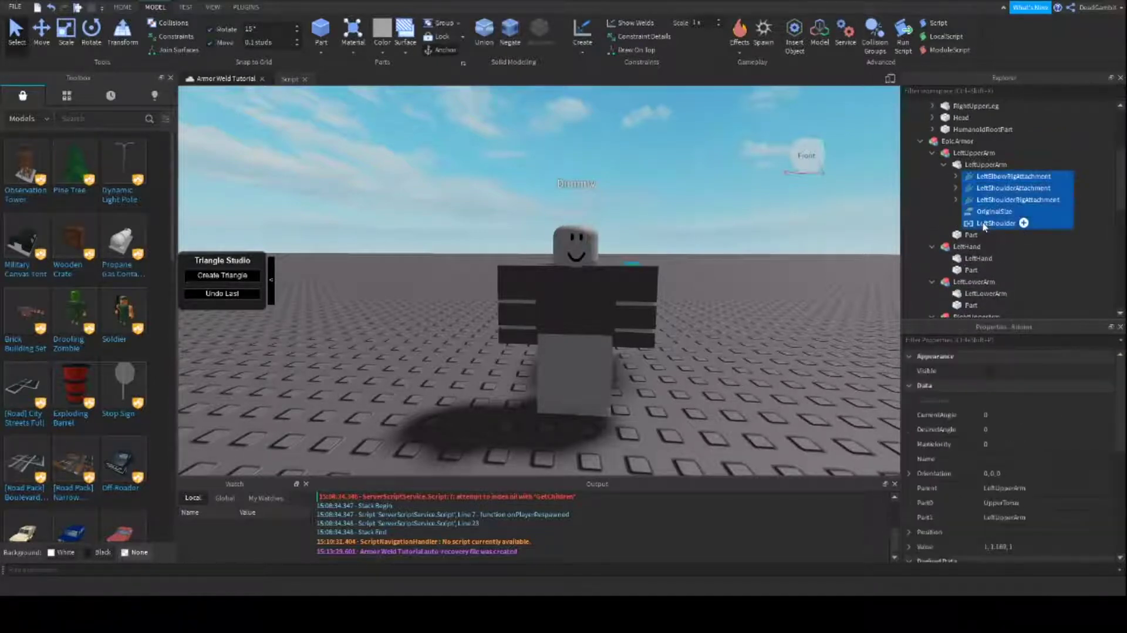
key(Delete)
scroll(968, 235, up, 2)
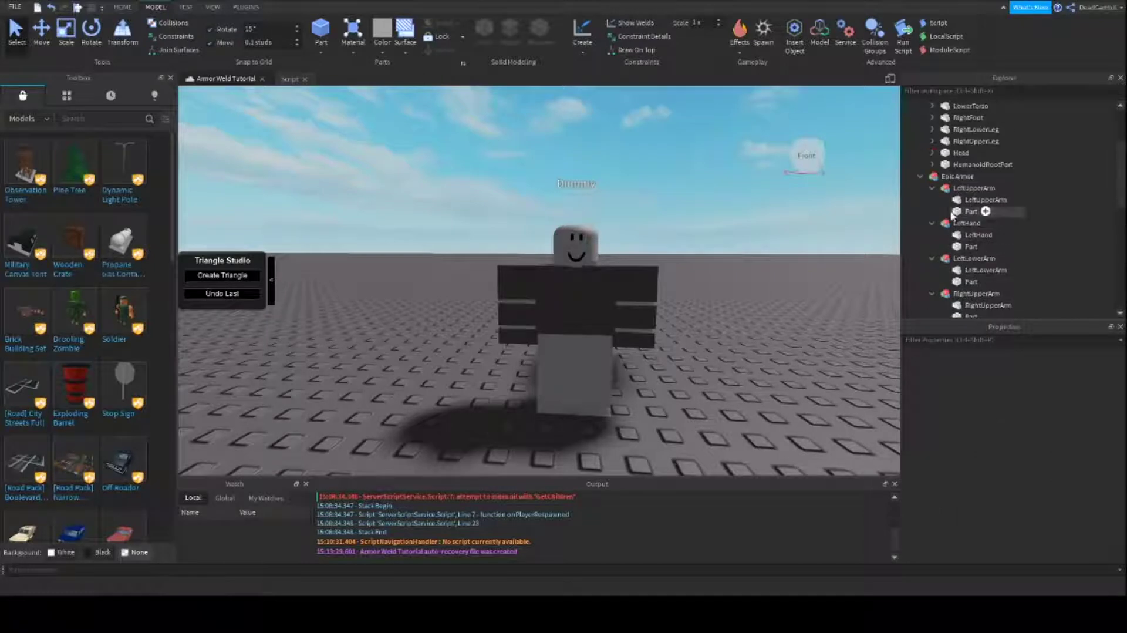
click(919, 178)
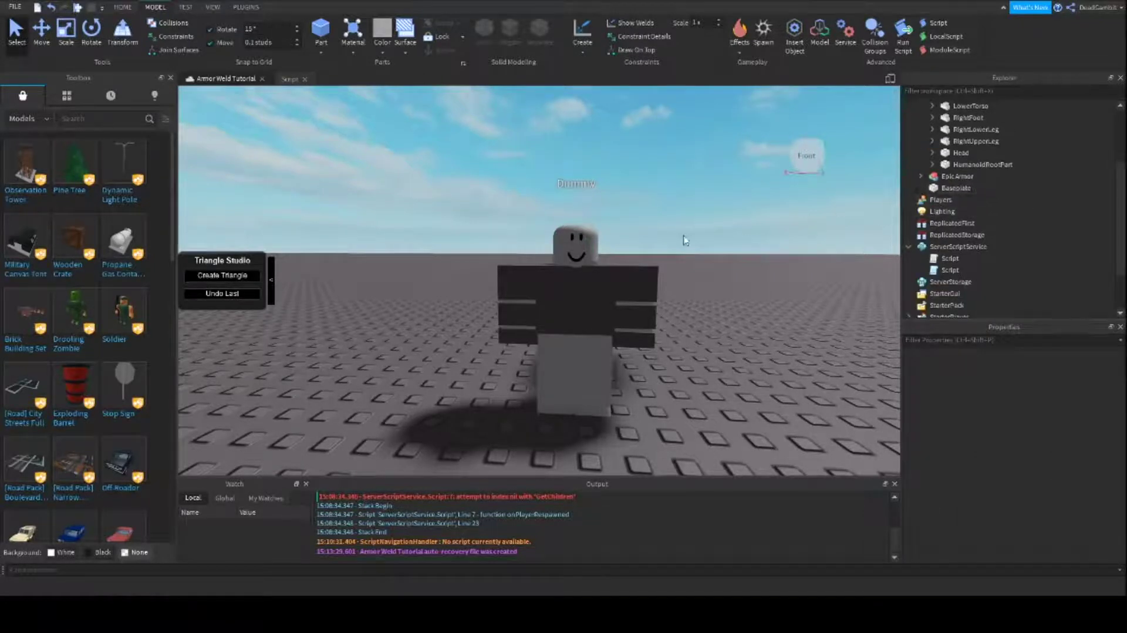
Move the EpicArmor model sideways along the red axis until it stands clear of the dummy
click(957, 176)
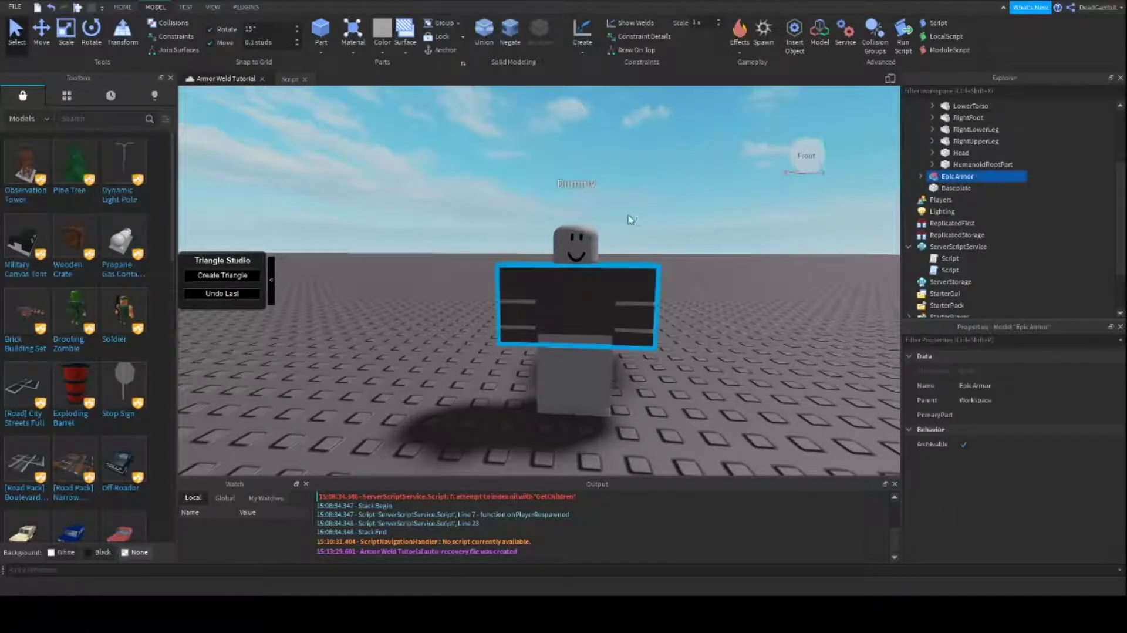
key(f)
click(41, 31)
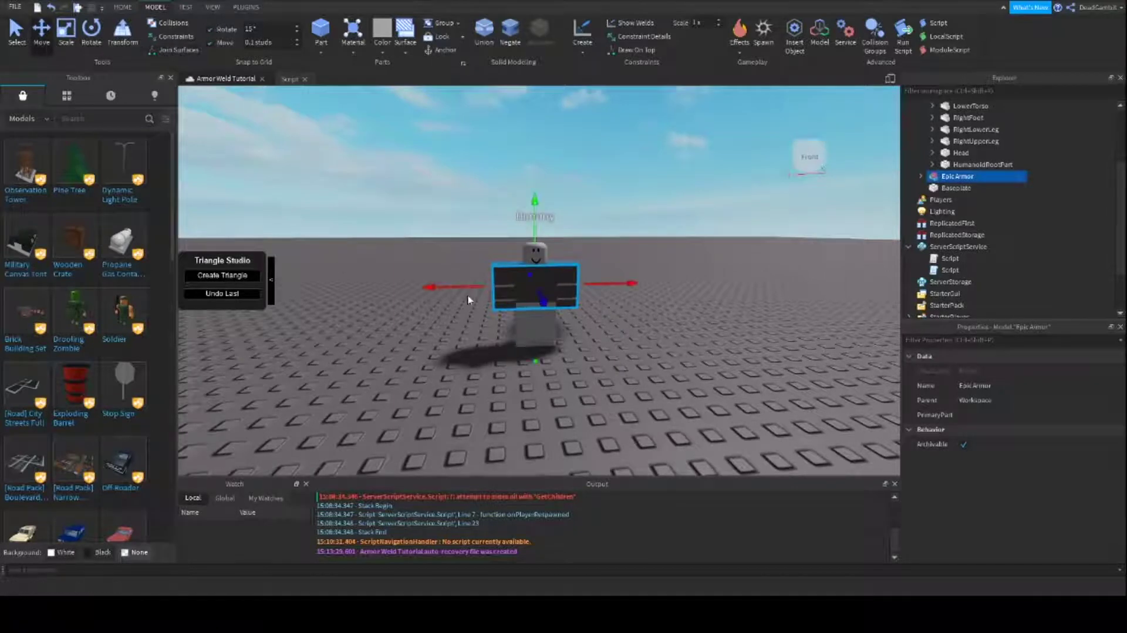
drag(449, 286, 681, 308)
key(f)
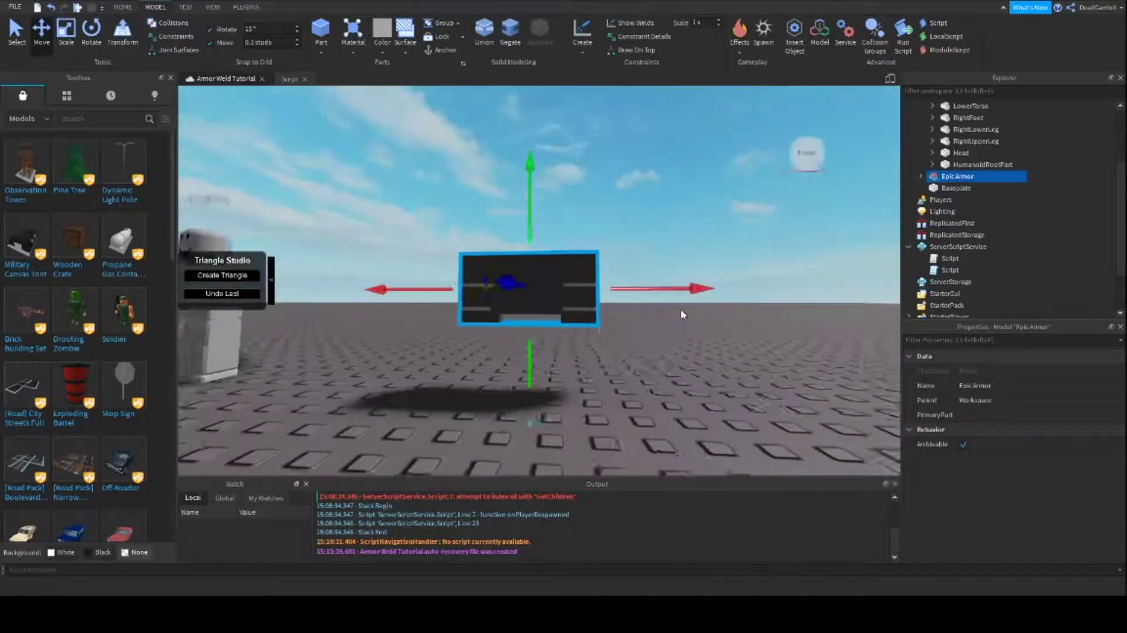
right_drag(681, 314, 681, 311)
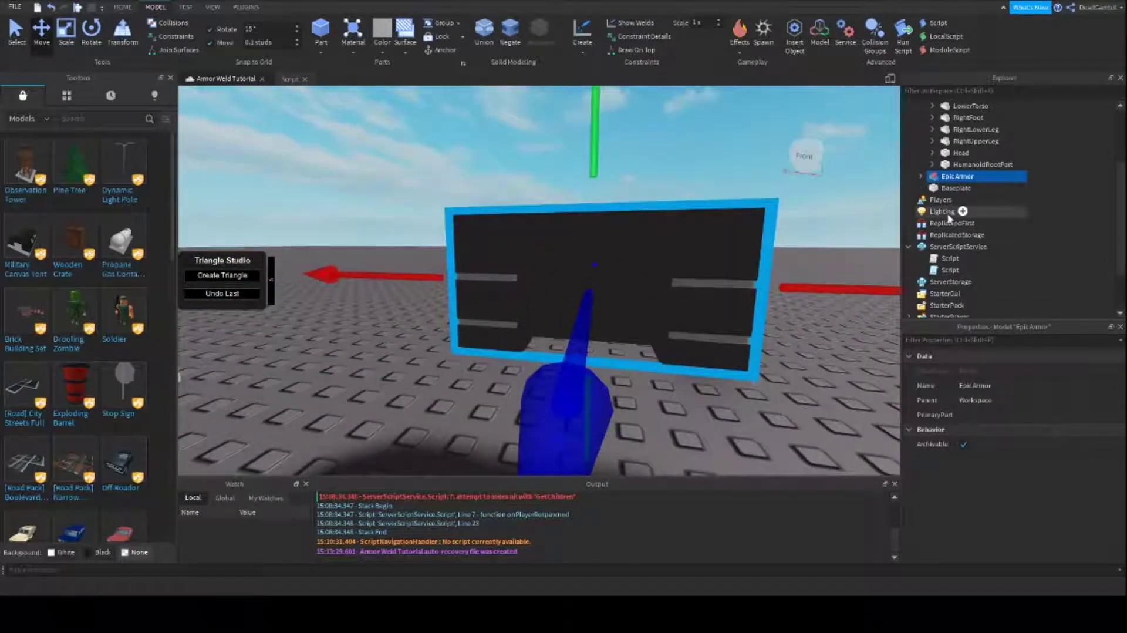
Set Transparency to 1 for all seven body-part meshes in EpicArmor, leaving the armor Parts out of the selection
click(920, 176)
click(986, 200)
ctrl+click(979, 234)
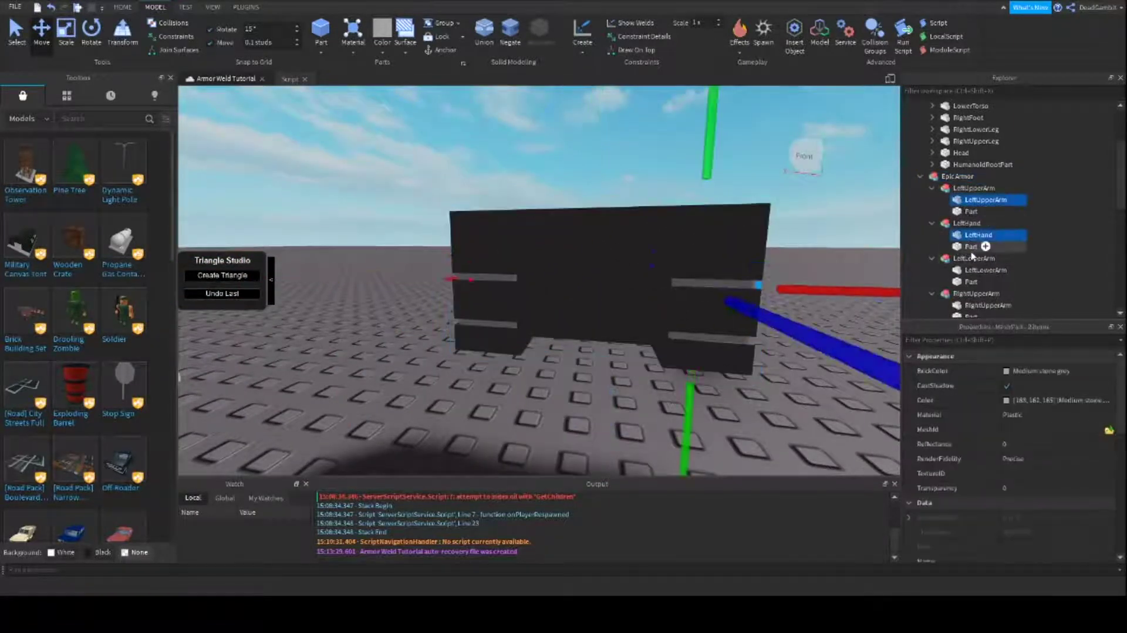
ctrl+click(986, 270)
scroll(989, 223, down, 2)
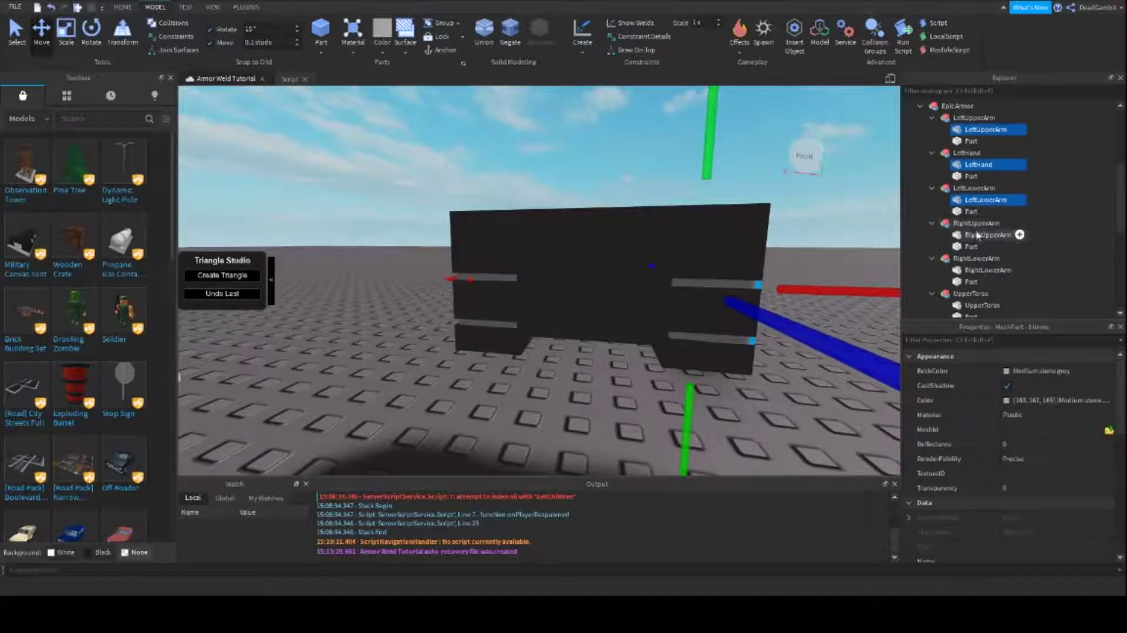
ctrl+click(988, 234)
scroll(992, 223, down, 2)
ctrl+click(1000, 200)
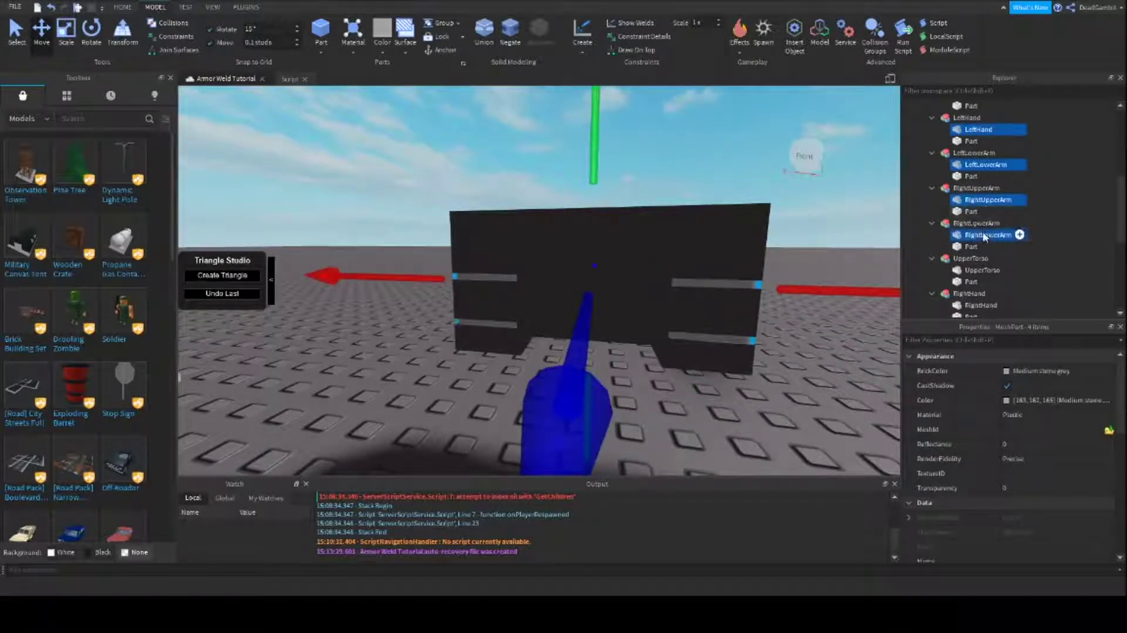
ctrl+click(985, 234)
ctrl+click(980, 270)
click(1022, 488)
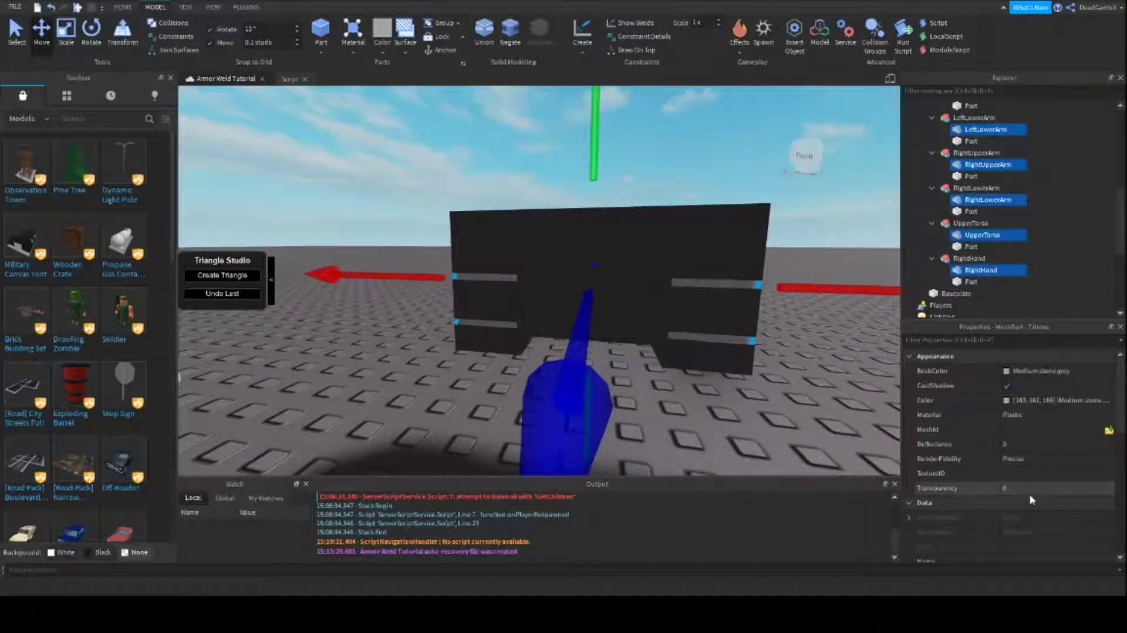
text(1)
key(Return)
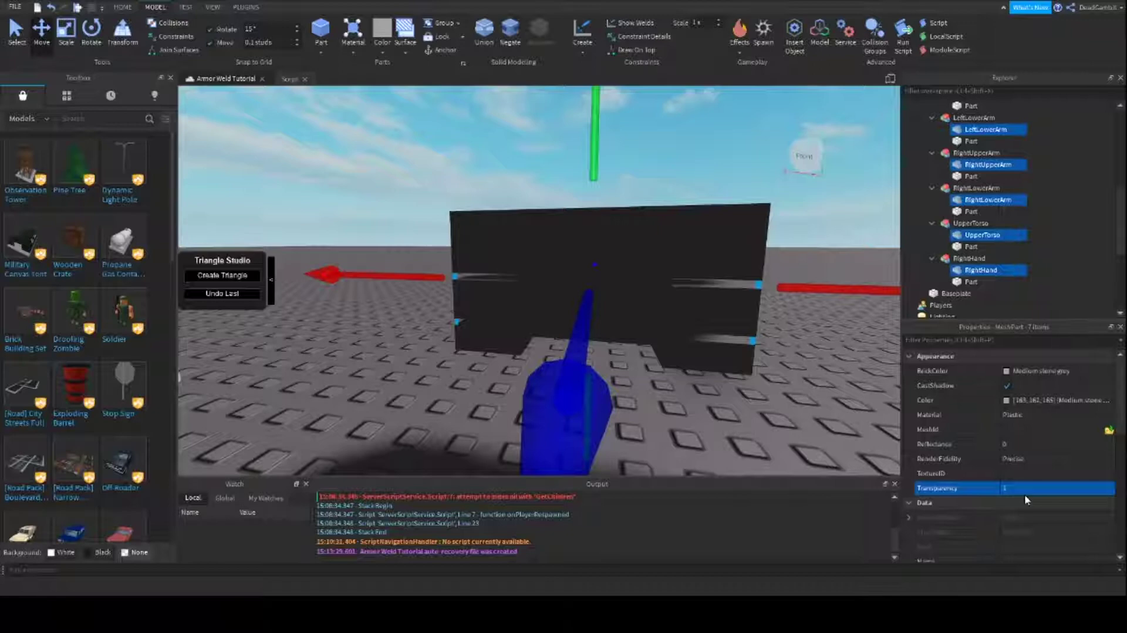
Examine the LeftUpperArm mesh and its armor Part in EpicArmor as the pair that needs welding
scroll(973, 215, up, 4)
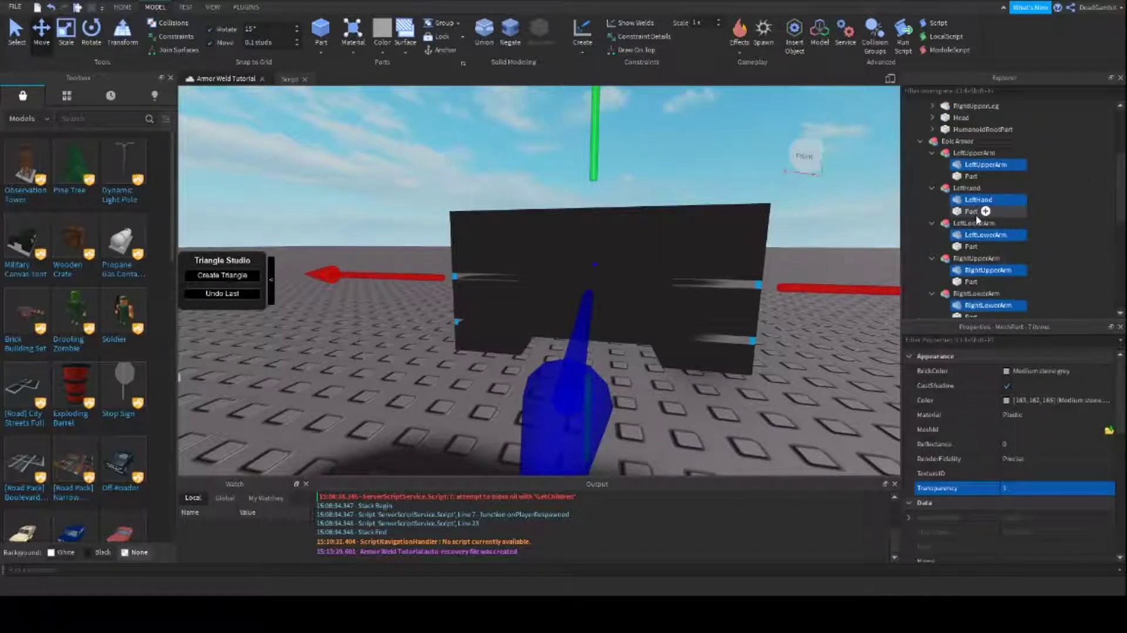
click(984, 200)
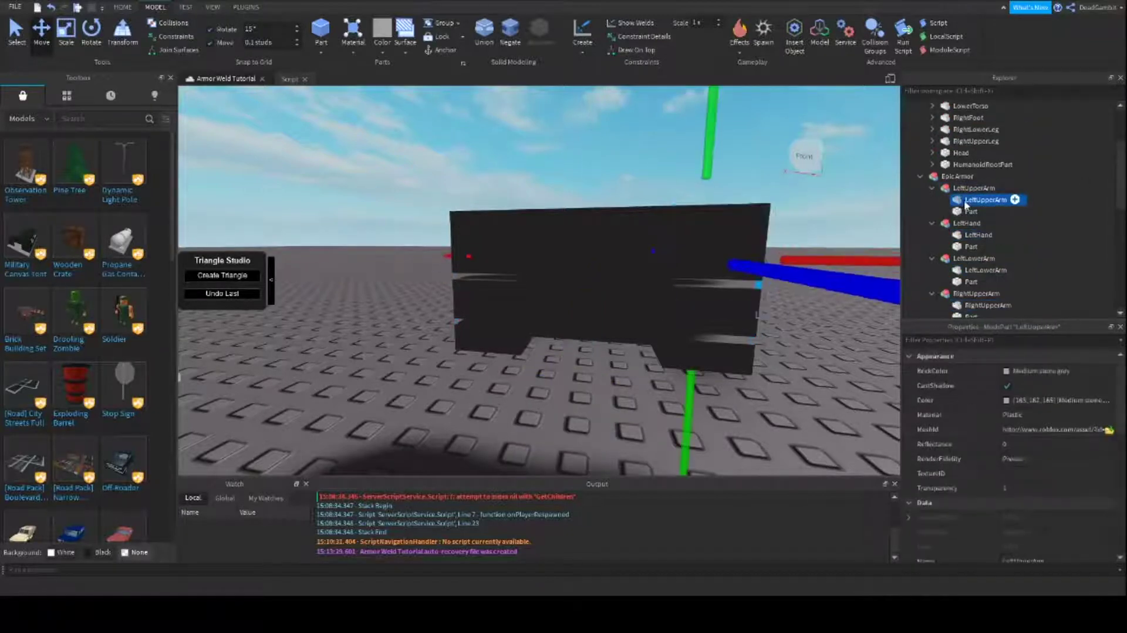
right_drag(627, 257, 627, 256)
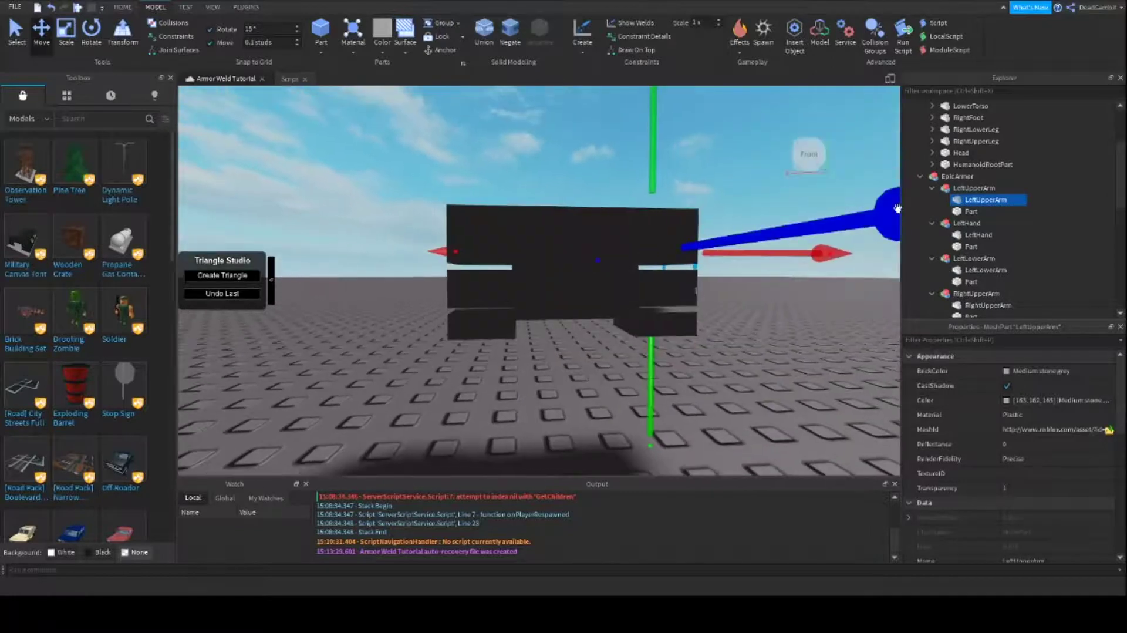
click(971, 212)
click(965, 200)
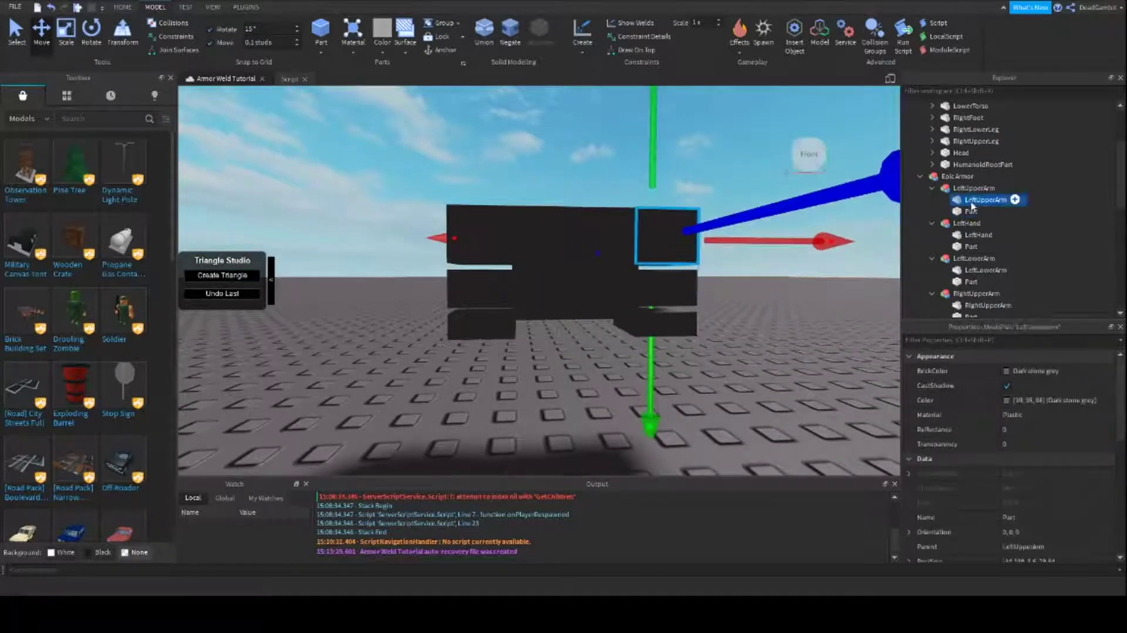
right_drag(687, 258, 686, 258)
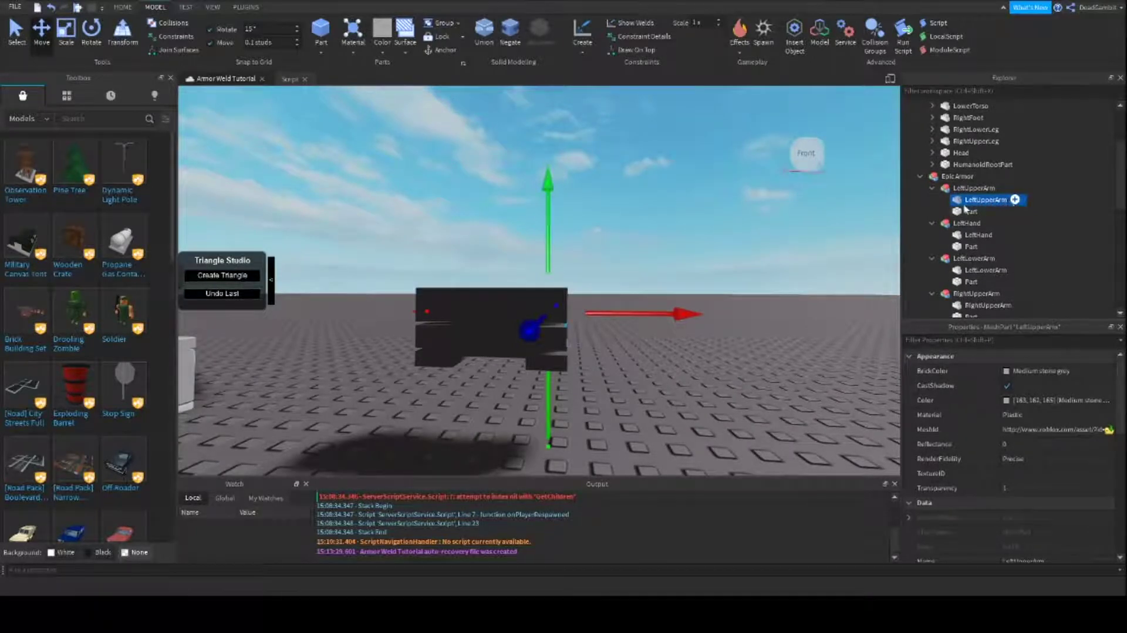
click(966, 211)
click(965, 200)
scroll(712, 376, up, 3)
scroll(696, 372, down, 3)
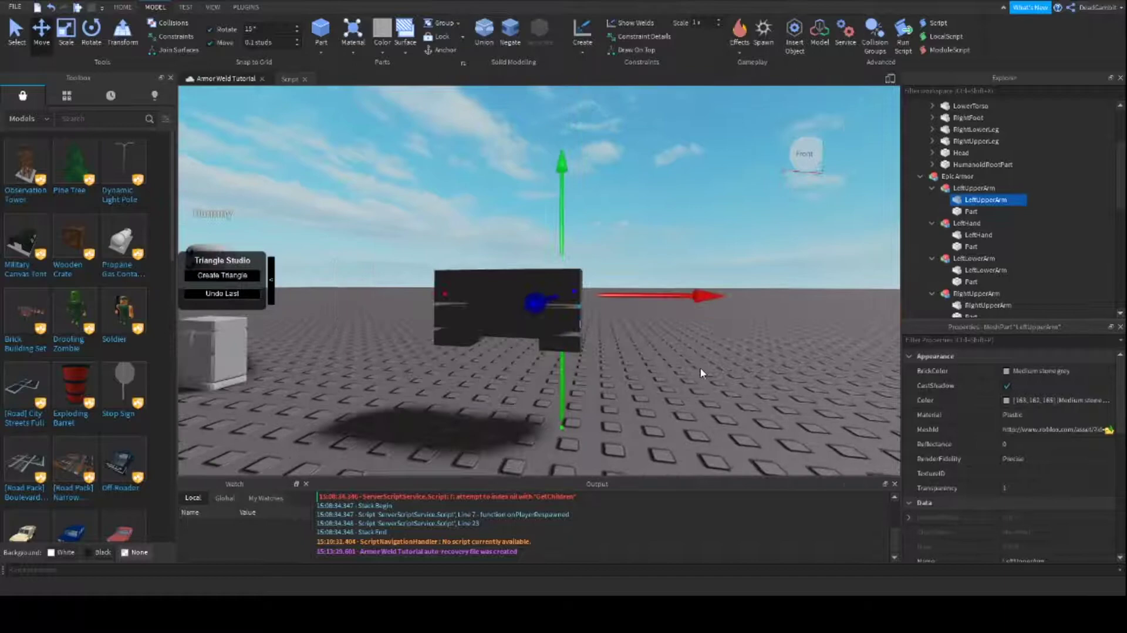
scroll(701, 372, up, 4)
scroll(702, 372, down, 4)
scroll(699, 371, up, 4)
Create a WeldConstraint from the LeftUpperArm mesh to its armor Part
scroll(699, 371, down, 4)
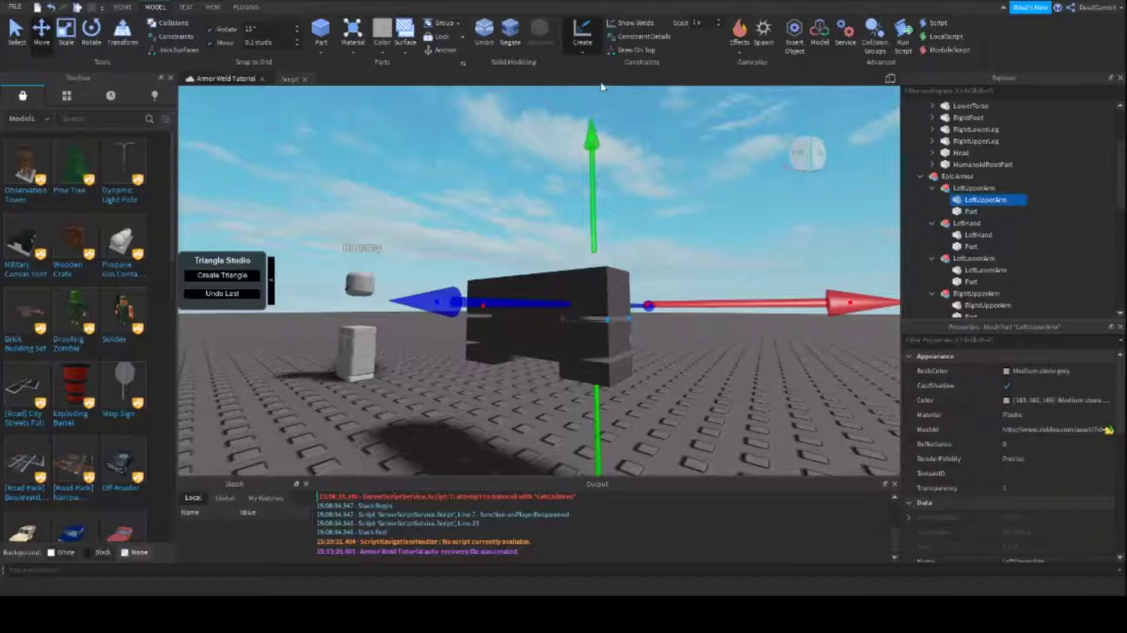
click(592, 155)
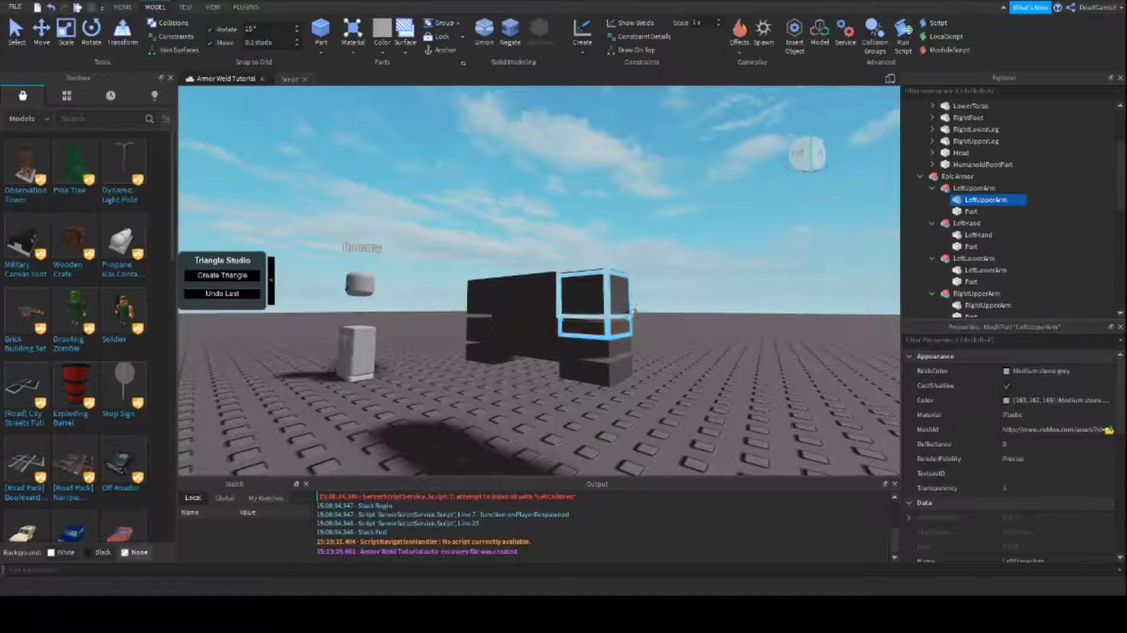
click(600, 299)
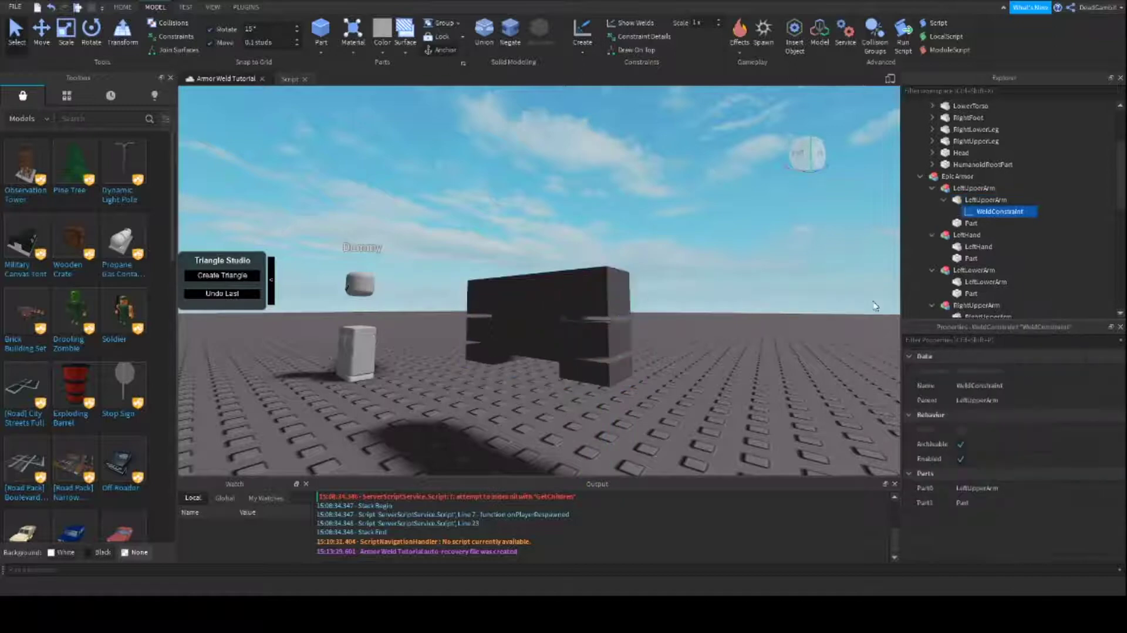
right_drag(641, 420, 617, 405)
Inspect the LeftUpperArm mesh, its WeldConstraint's Part0 and Part1 properties, and the attached armor Part
click(985, 199)
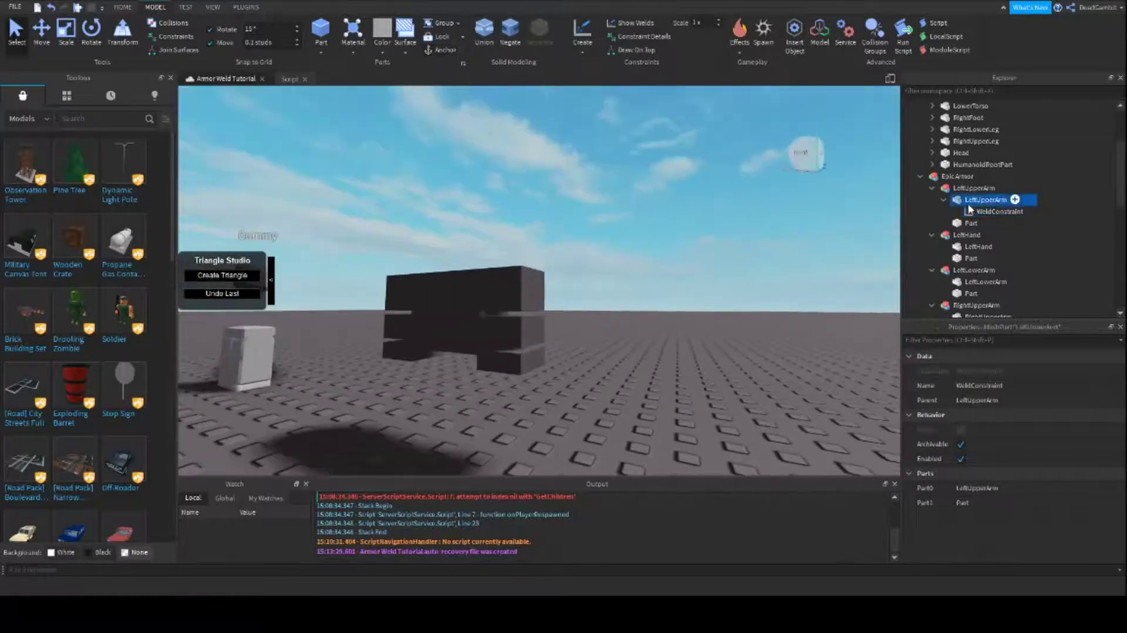
key(f)
scroll(651, 239, down, 3)
right_drag(652, 239, 653, 242)
scroll(651, 241, up, 3)
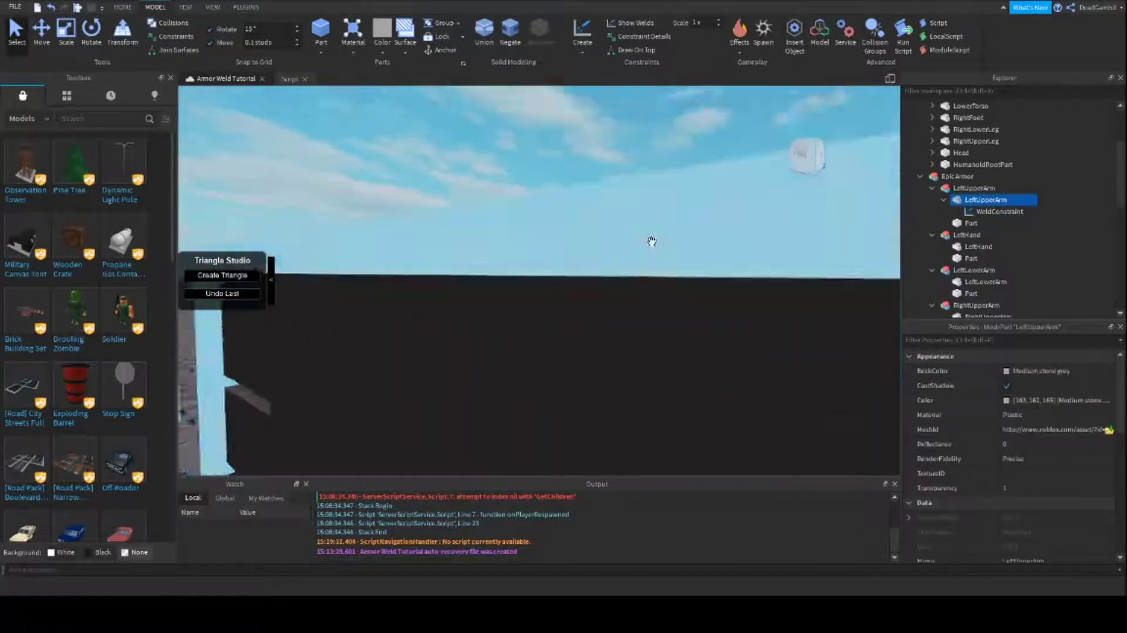
scroll(653, 241, down, 3)
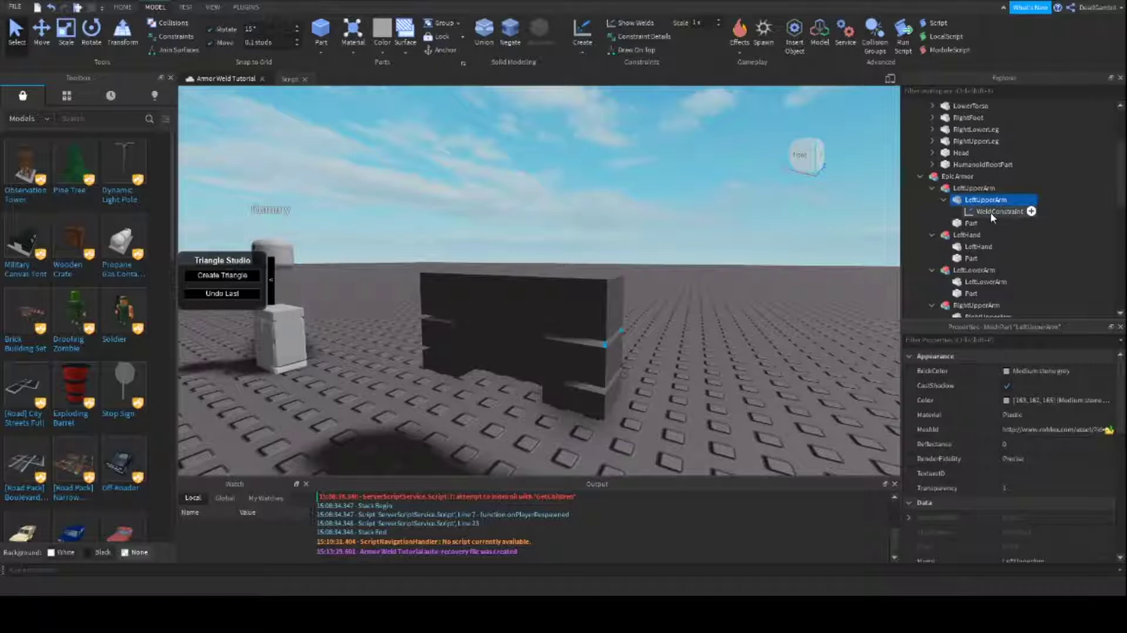
scroll(1013, 431, down, 5)
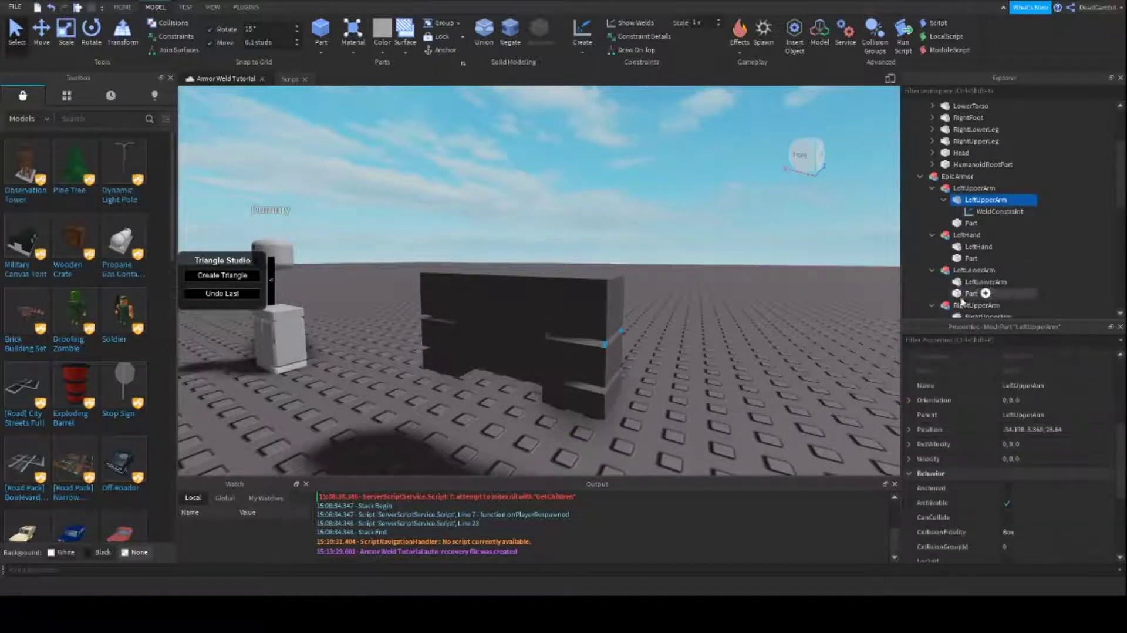
click(998, 211)
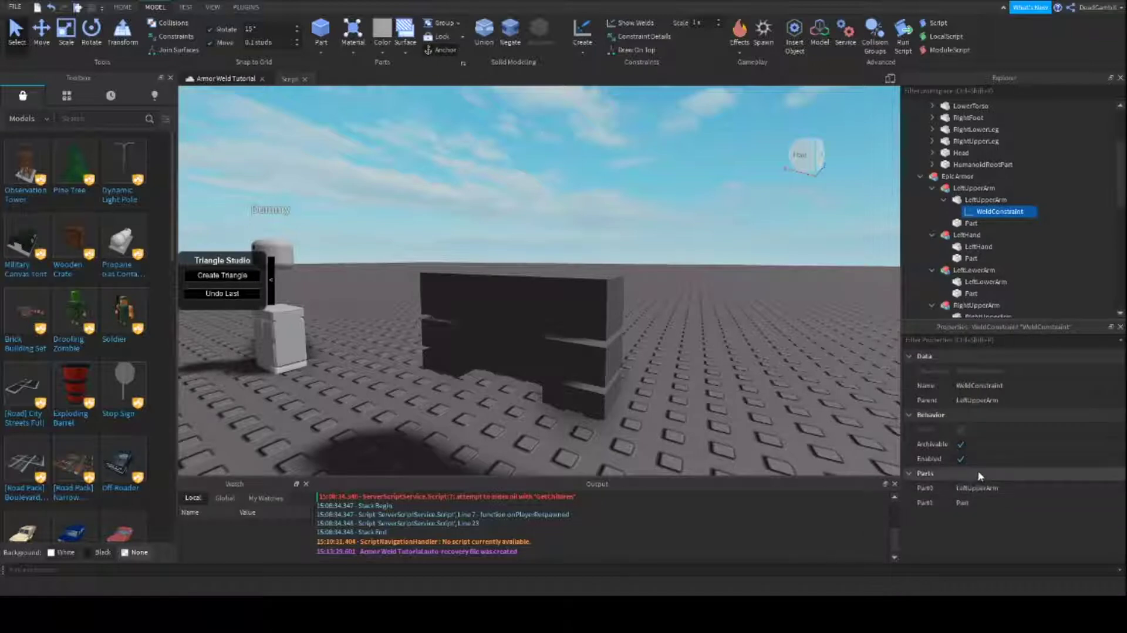
click(971, 223)
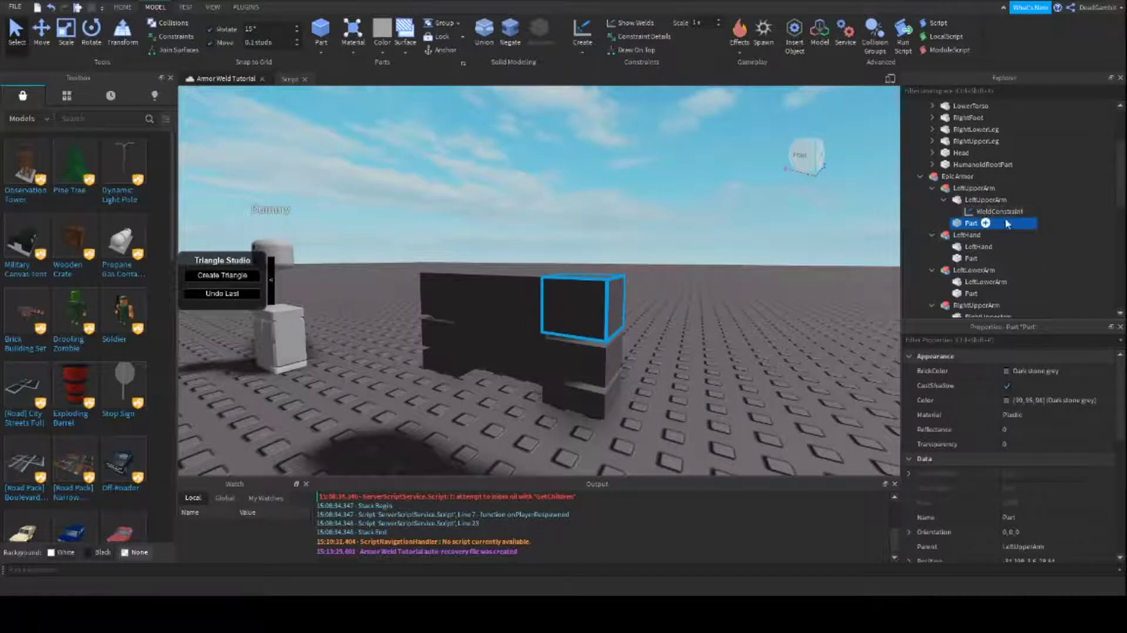
Copy the WeldConstraint into the LeftHand mesh, with Part0 set to LeftHand and Part1 to that model's Part
click(998, 211)
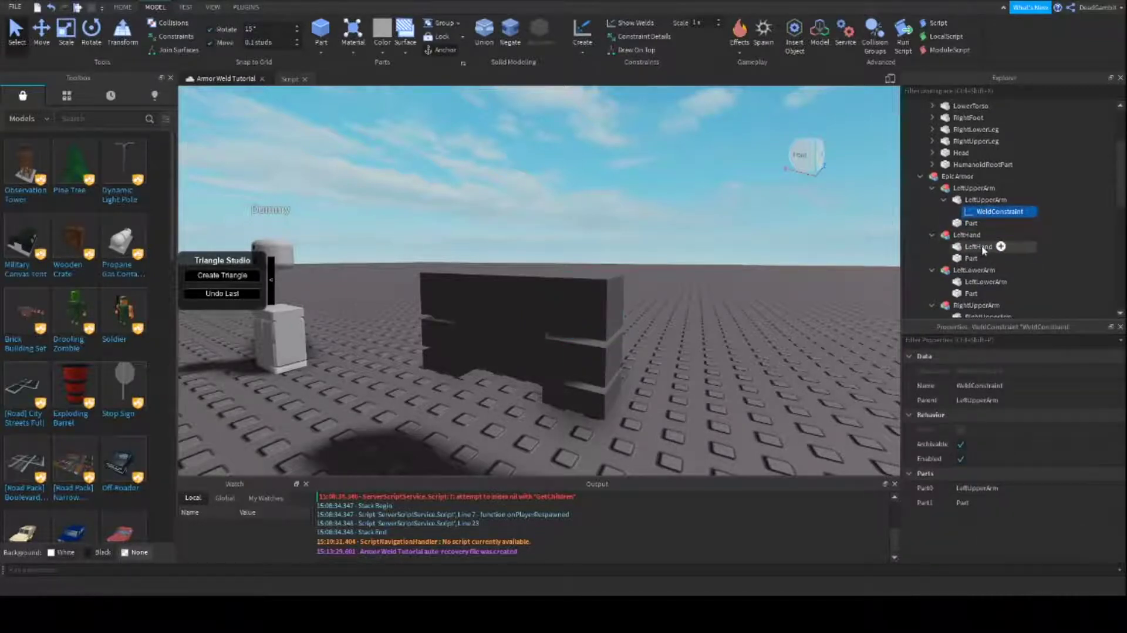
click(992, 247)
key(ctrl+shift+v)
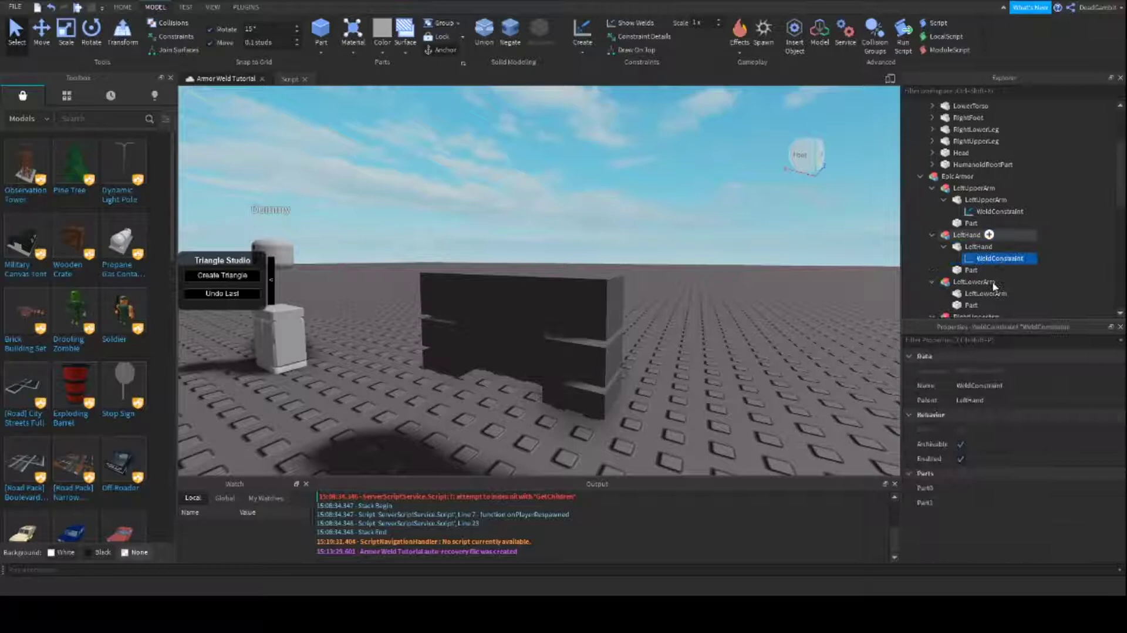
click(978, 247)
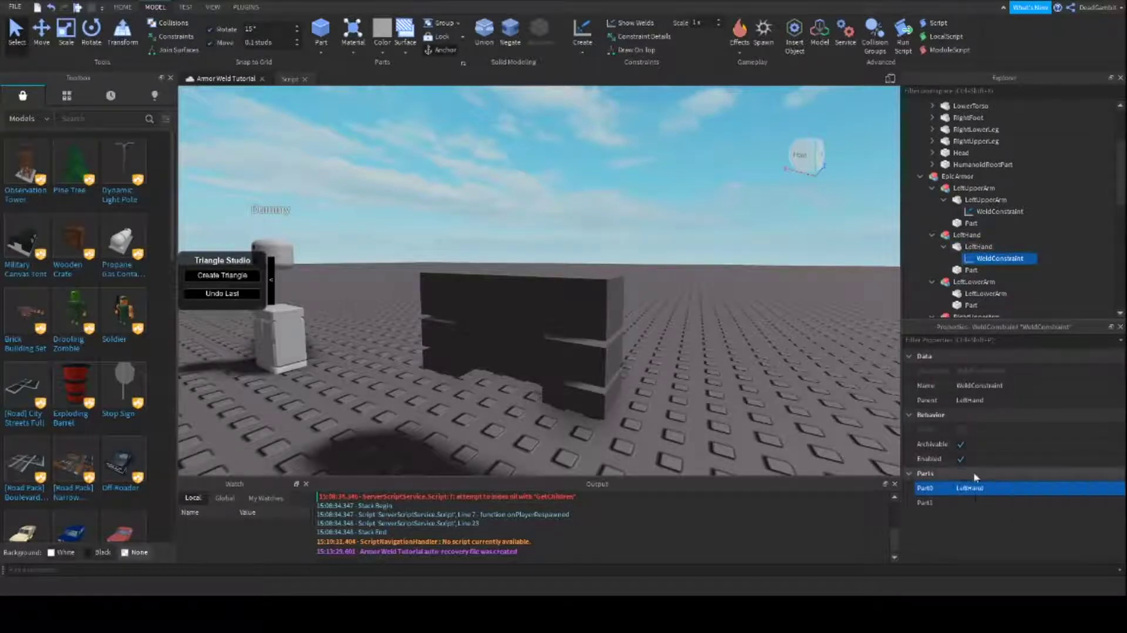
click(970, 271)
Paste the WeldConstraint into the LeftLowerArm mesh, with Part0 set to LeftLowerArm and Part1 to that model's Part
scroll(971, 258, down, 2)
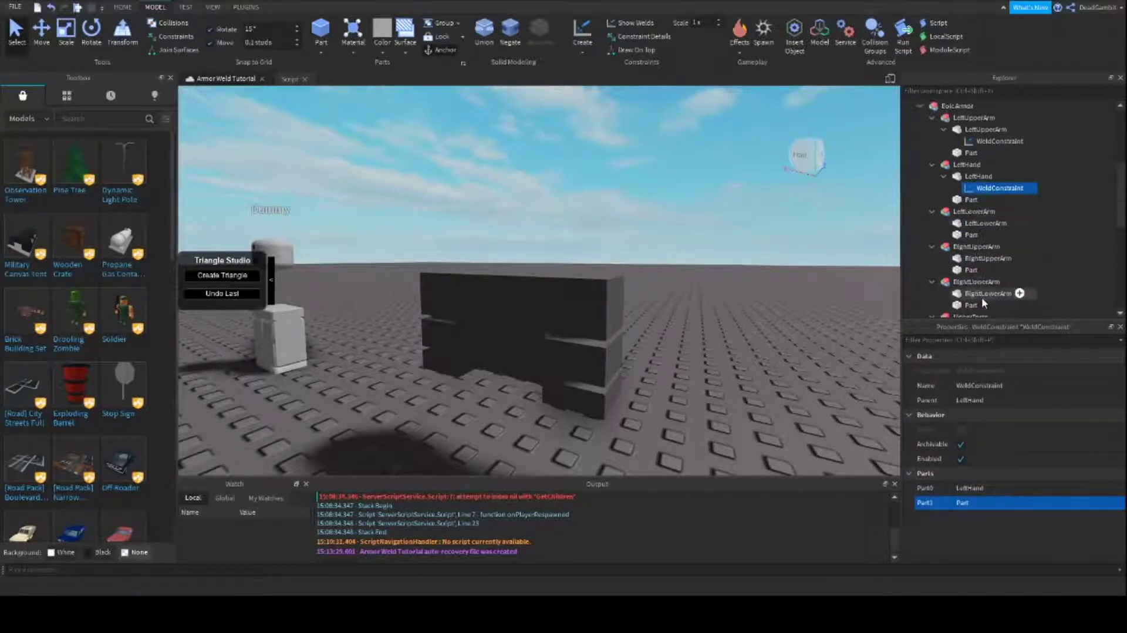
click(972, 227)
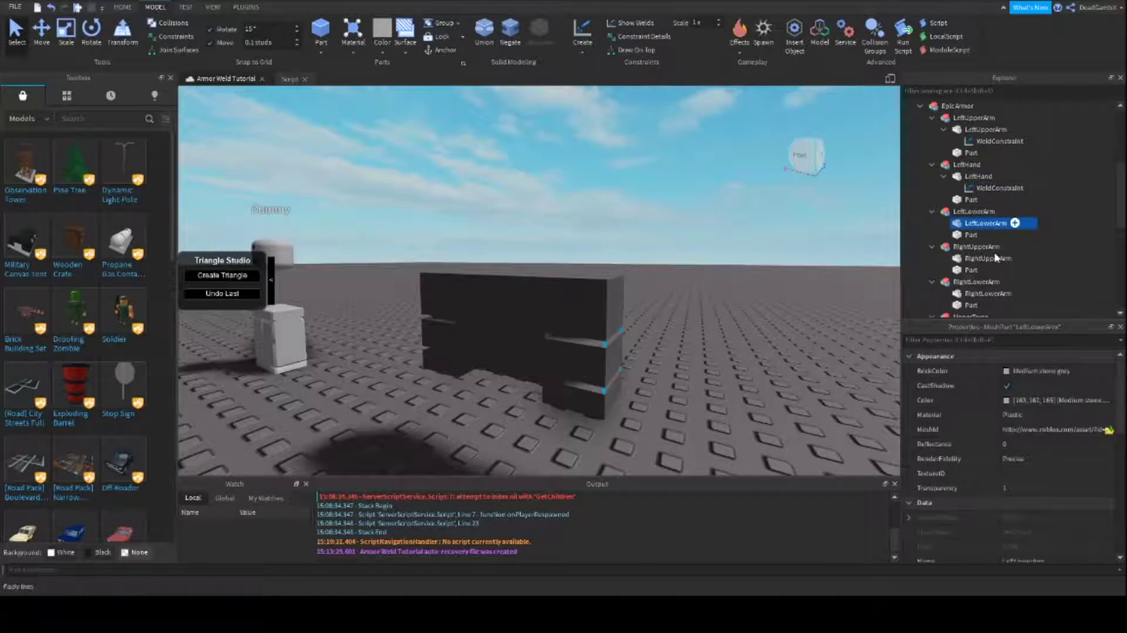
key(ctrl+shift+v)
click(968, 487)
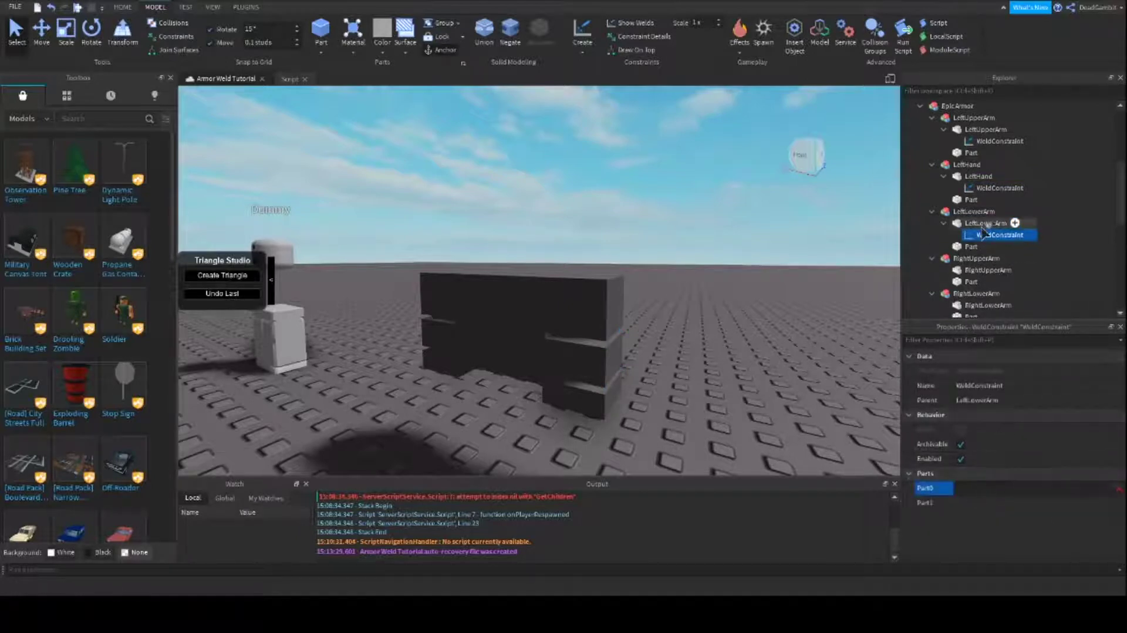
click(986, 223)
click(976, 502)
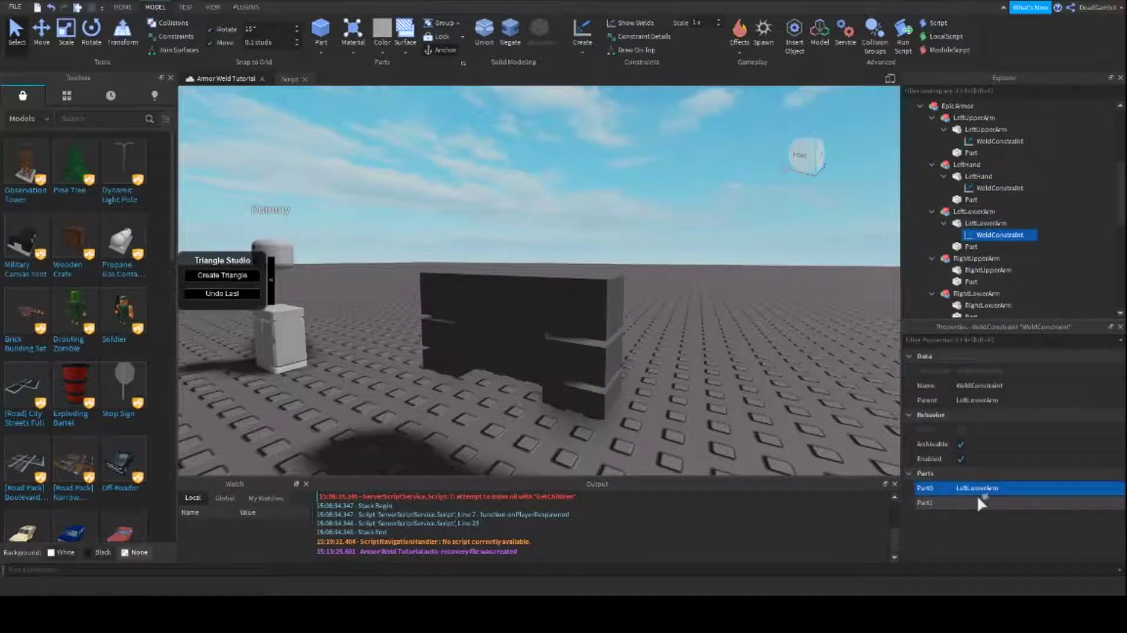
click(971, 247)
scroll(978, 229, down, 3)
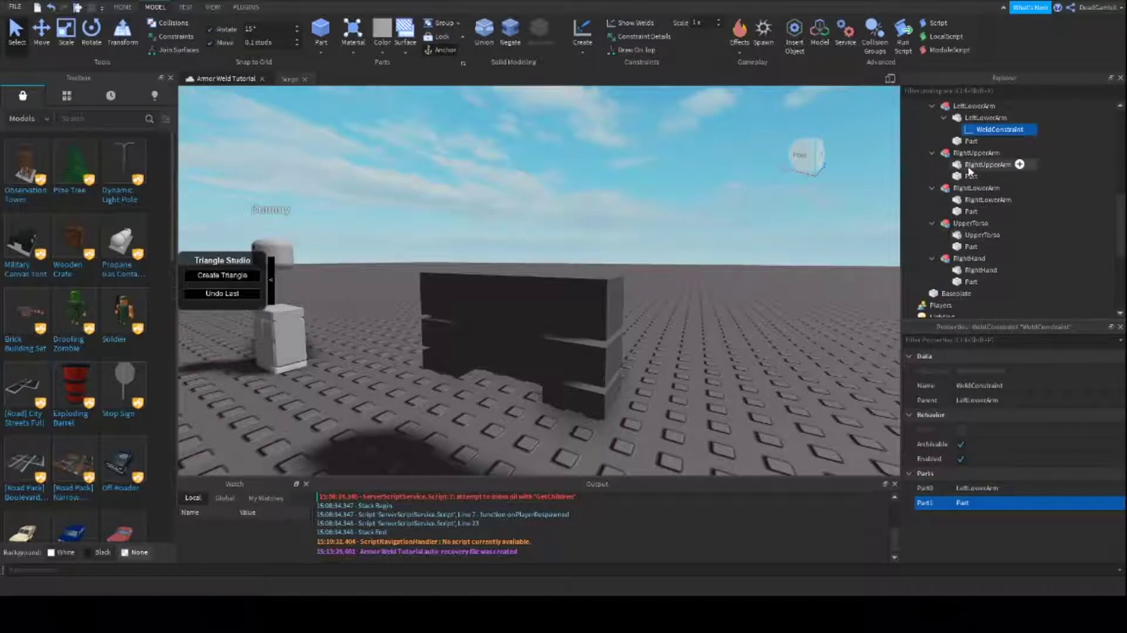
Paste the WeldConstraint into the RightUpperArm mesh, with Part0 set to RightUpperArm and Part1 to that model's Part
click(987, 165)
key(ctrl+shift+v)
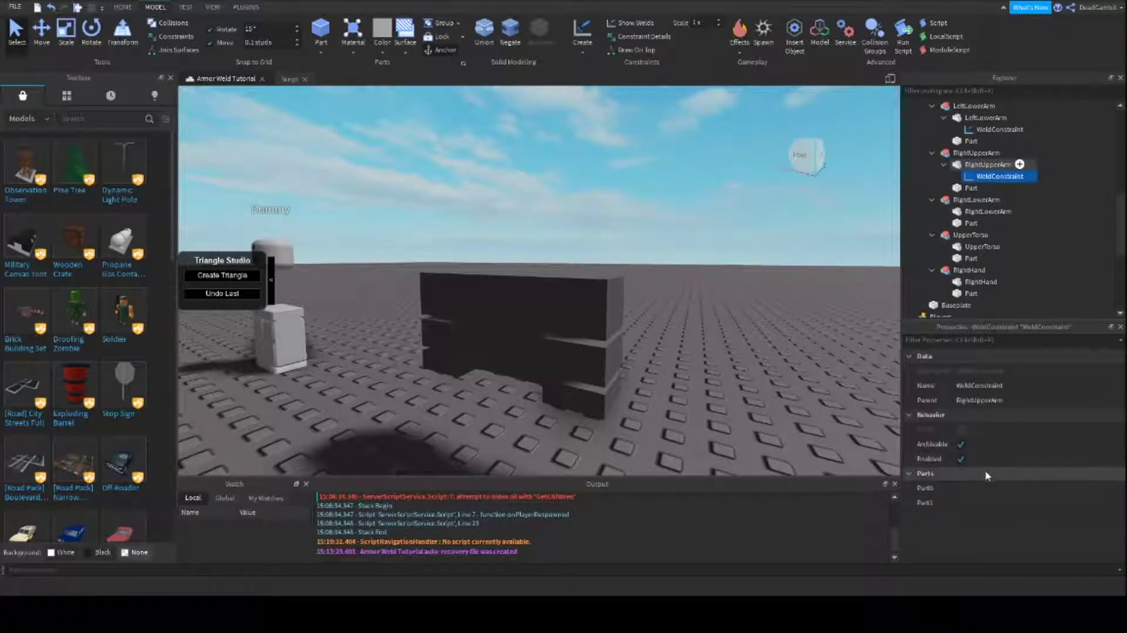
click(984, 487)
click(987, 164)
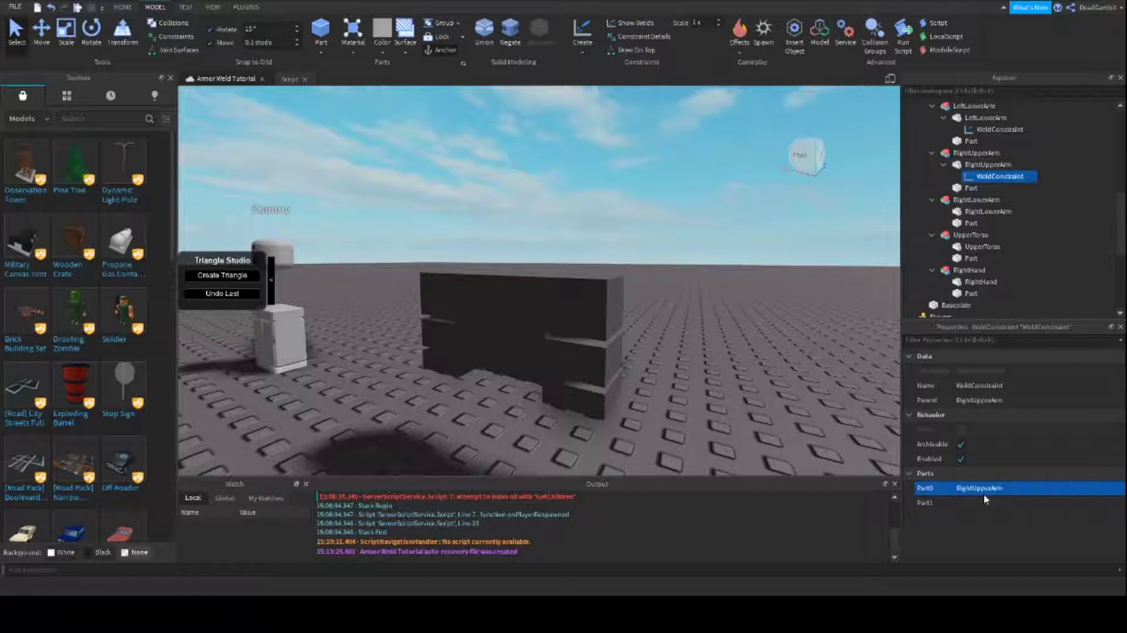
click(984, 501)
click(988, 212)
Paste the WeldConstraint into the RightLowerArm mesh, with Part0 set to RightLowerArm and Part1 to that model's Part
click(987, 212)
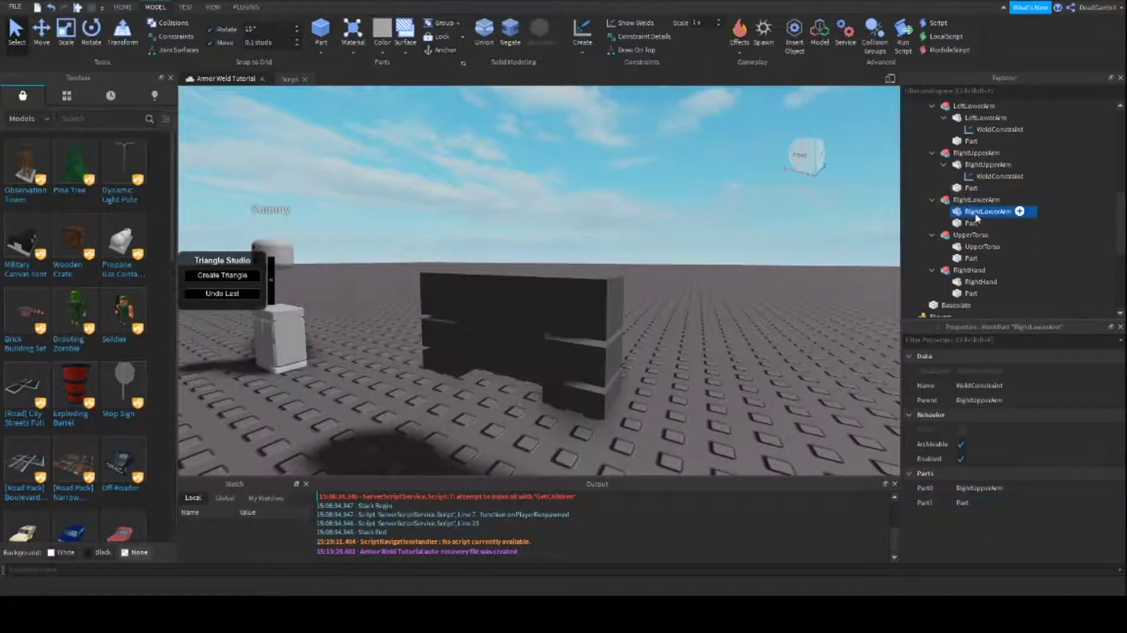
key(ctrl+shift+v)
click(986, 487)
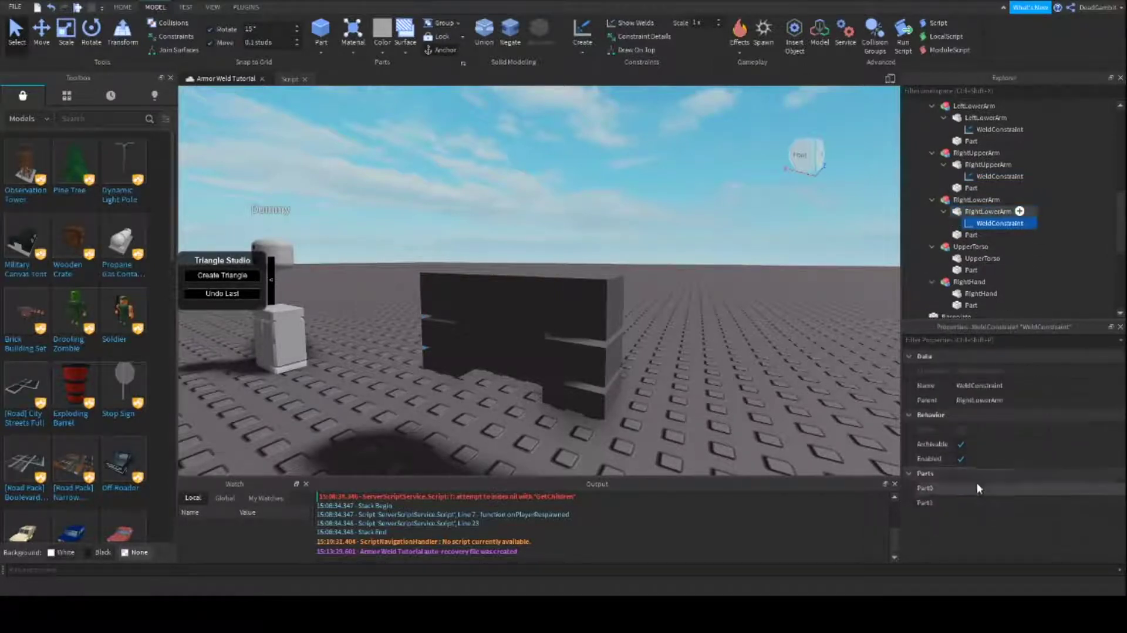
click(979, 212)
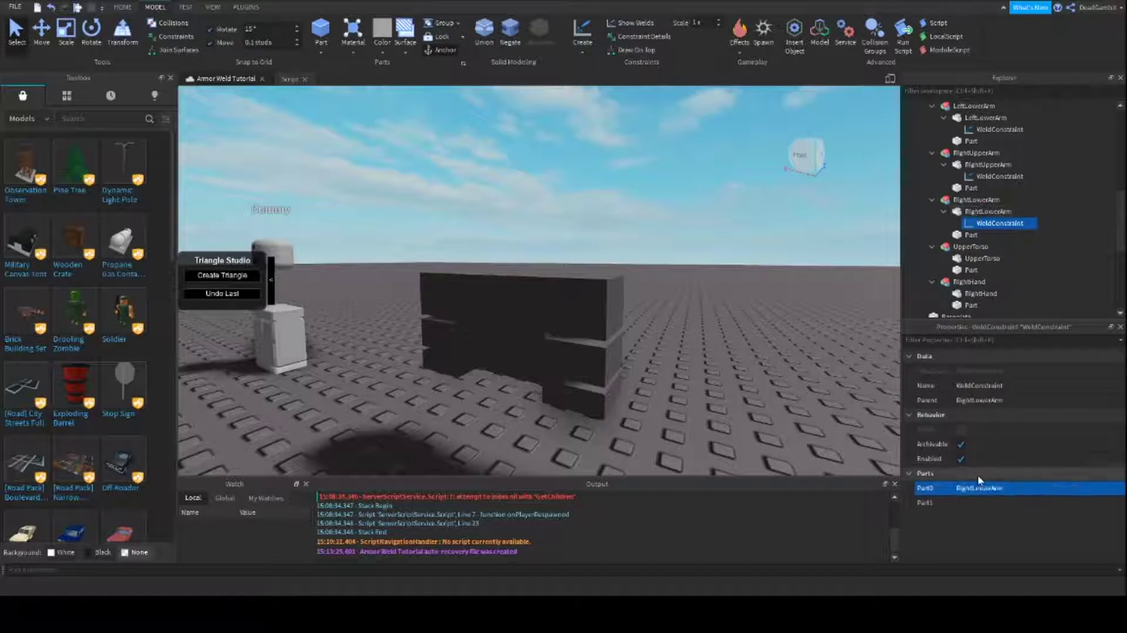
click(976, 235)
Paste the WeldConstraint into the UpperTorso mesh, with Part0 set to UpperTorso and Part1 to that model's Part
scroll(978, 232, down, 1)
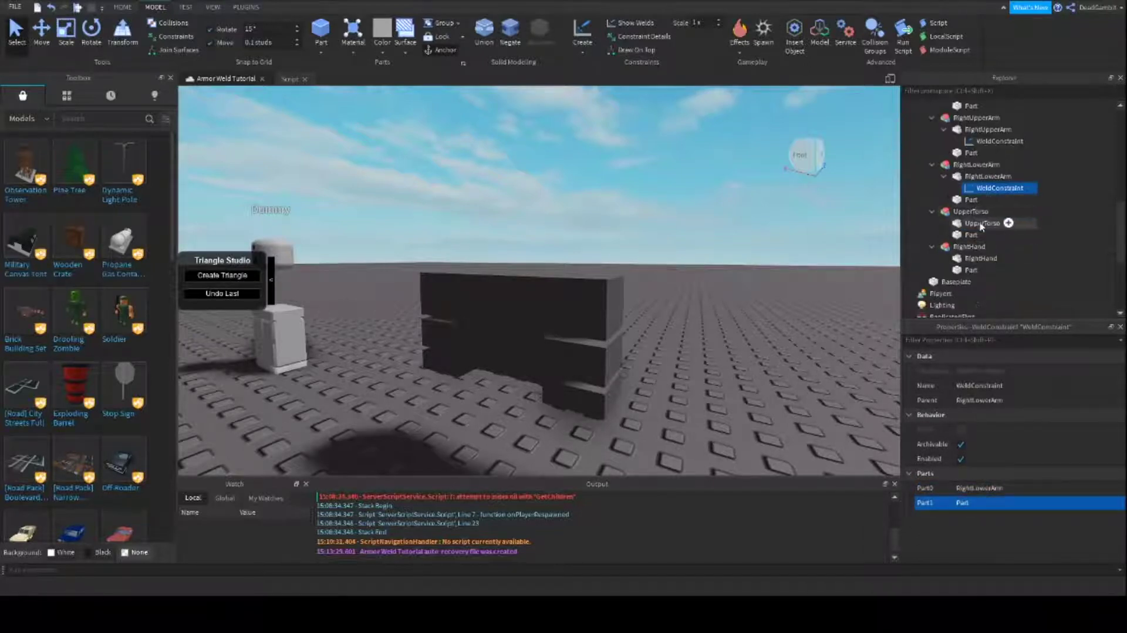
click(979, 224)
key(ctrl+shift+v)
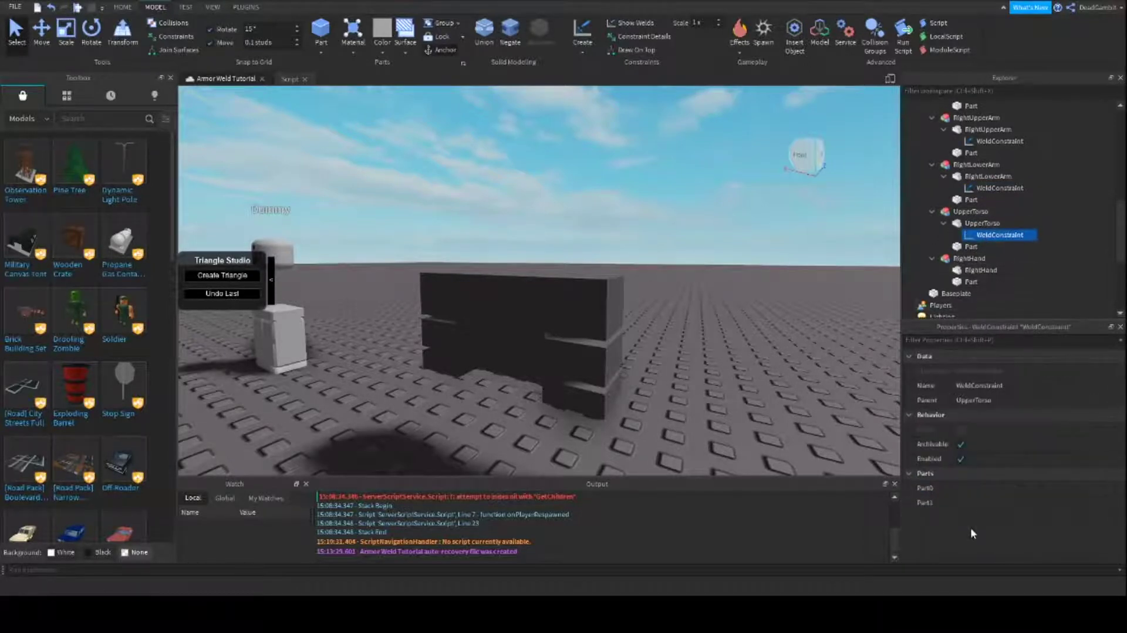
click(974, 490)
click(980, 223)
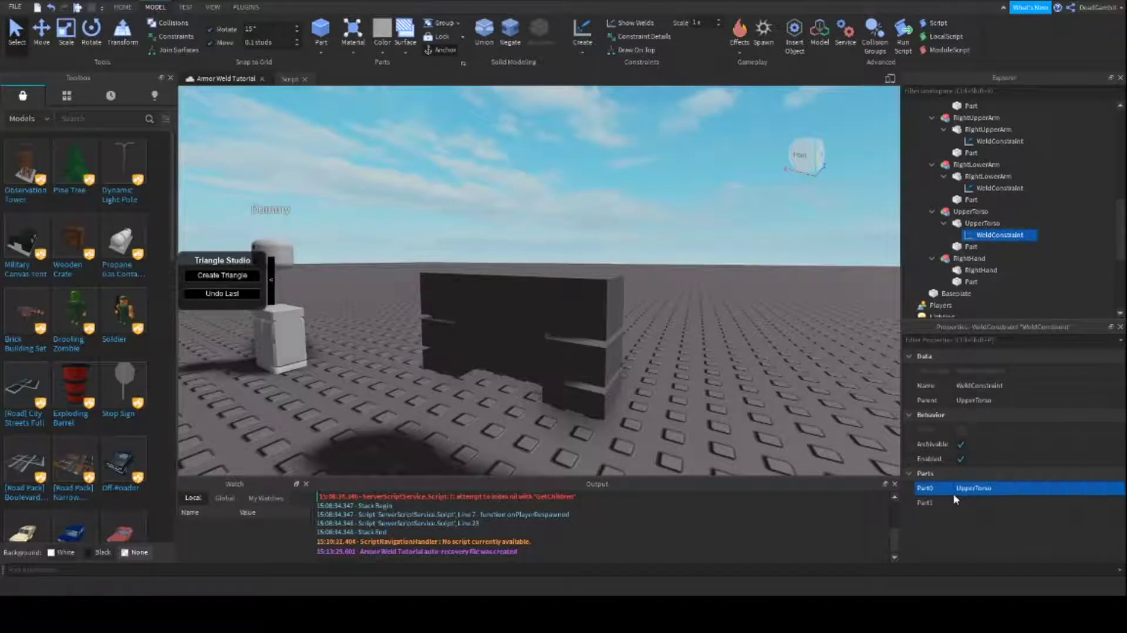
click(971, 246)
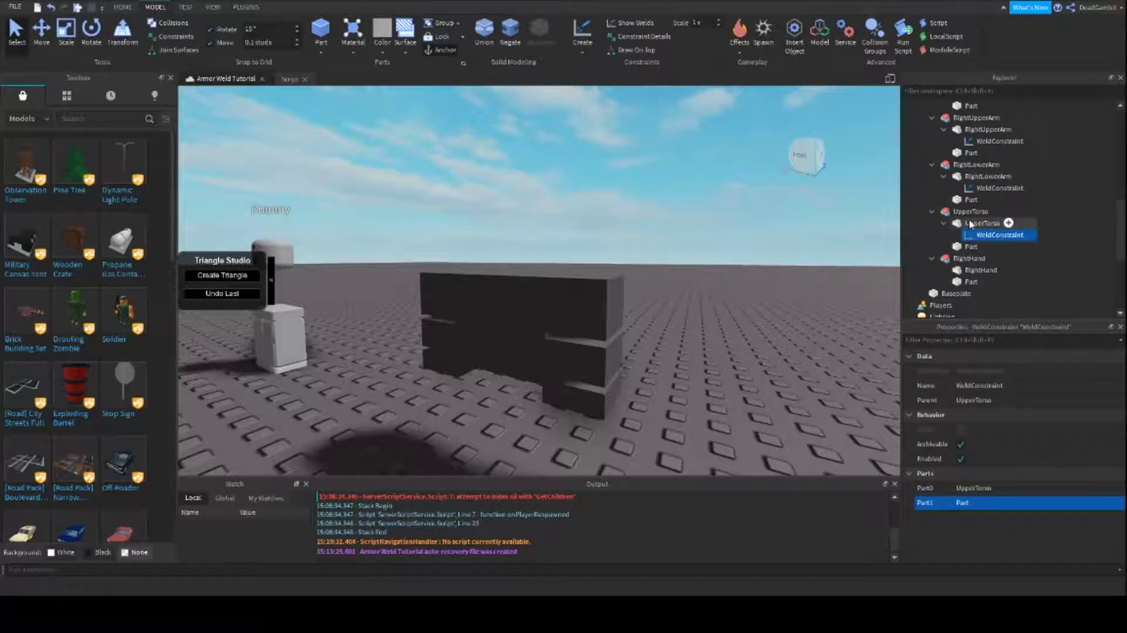
Paste the WeldConstraint into the RightHand mesh, with Part0 set to RightHand and Part1 to that model's Part
click(980, 270)
click(996, 303)
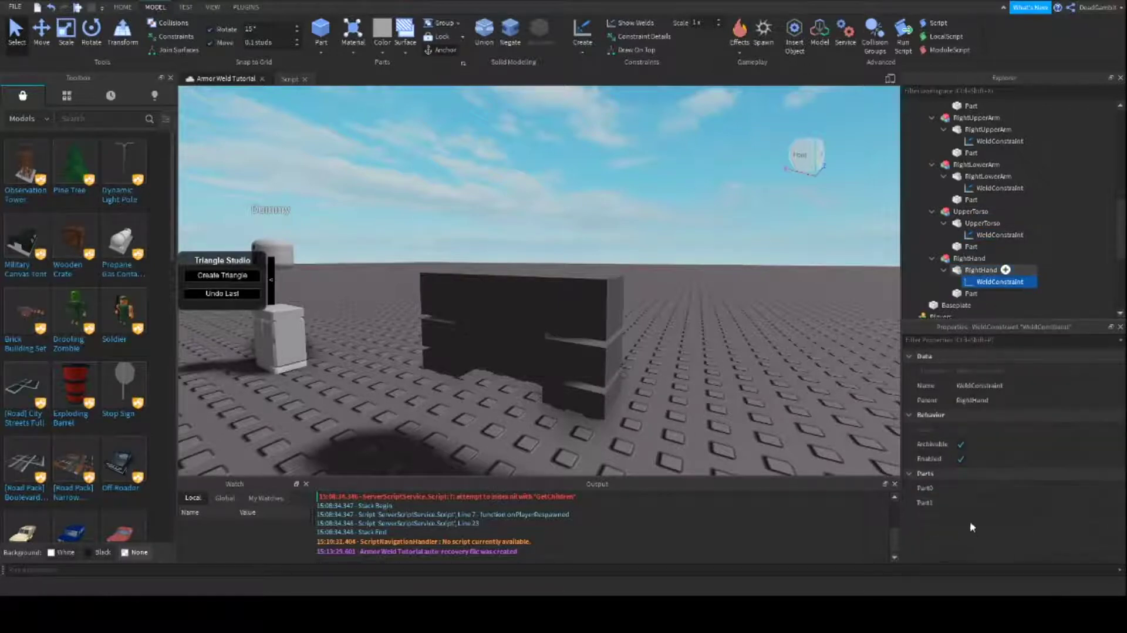
click(967, 486)
click(971, 273)
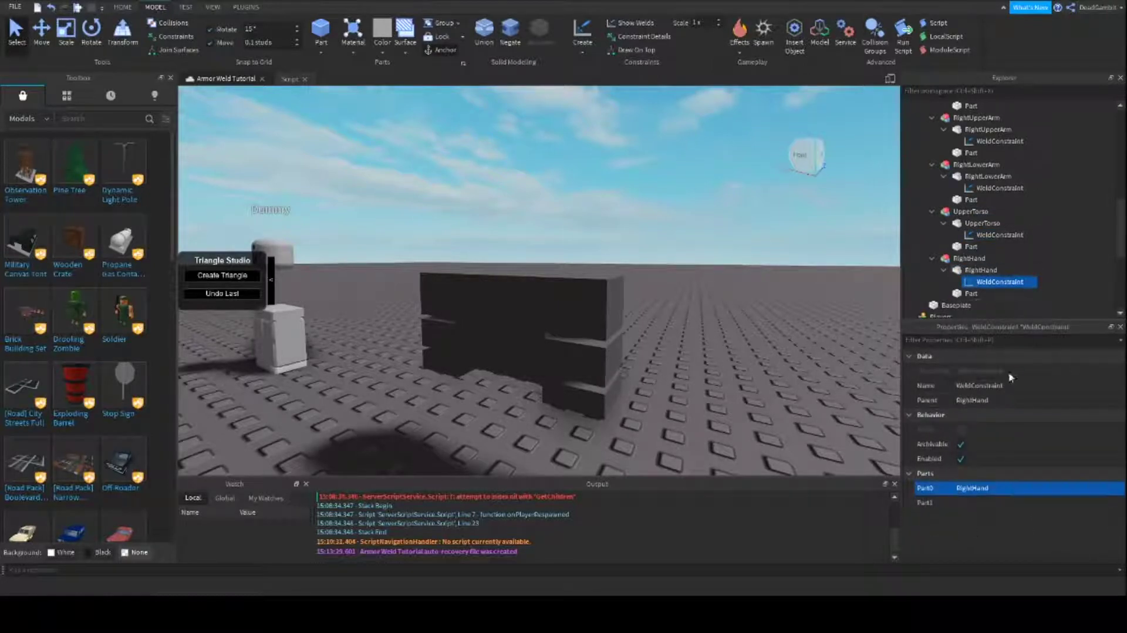
click(986, 498)
click(968, 294)
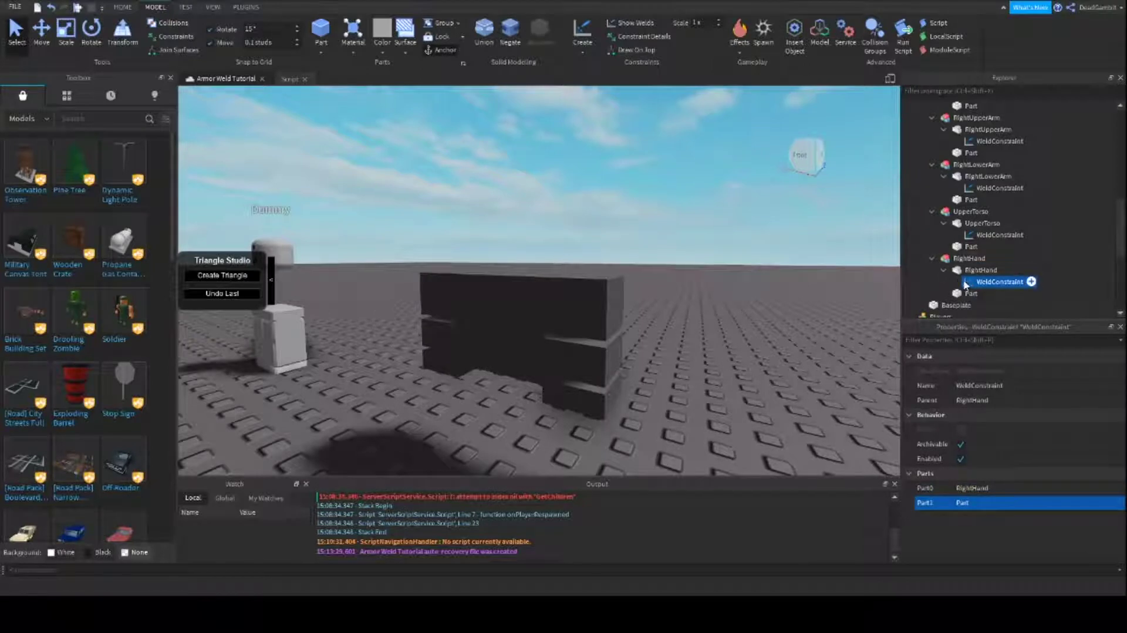
right_drag(767, 319, 768, 317)
key(w)
key(s)
key(w)
scroll(769, 320, down, 5)
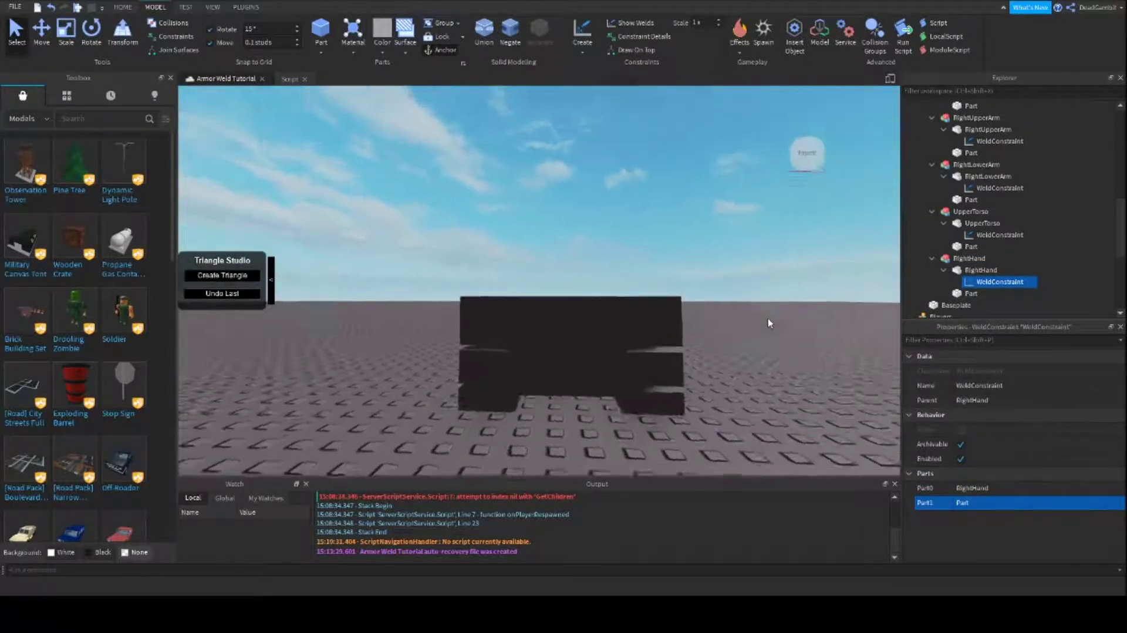
scroll(767, 317, up, 5)
scroll(768, 317, down, 5)
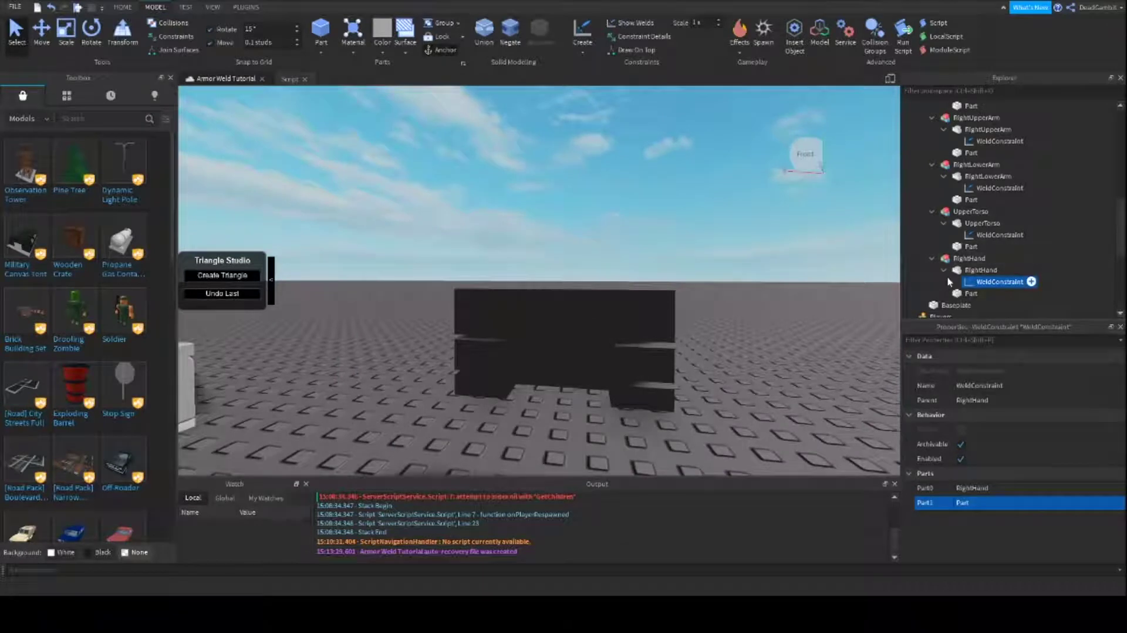
Set the PrimaryPart of the LeftUpperArm model in EpicArmor to its LeftUpperArm mesh
scroll(947, 265, up, 5)
click(971, 188)
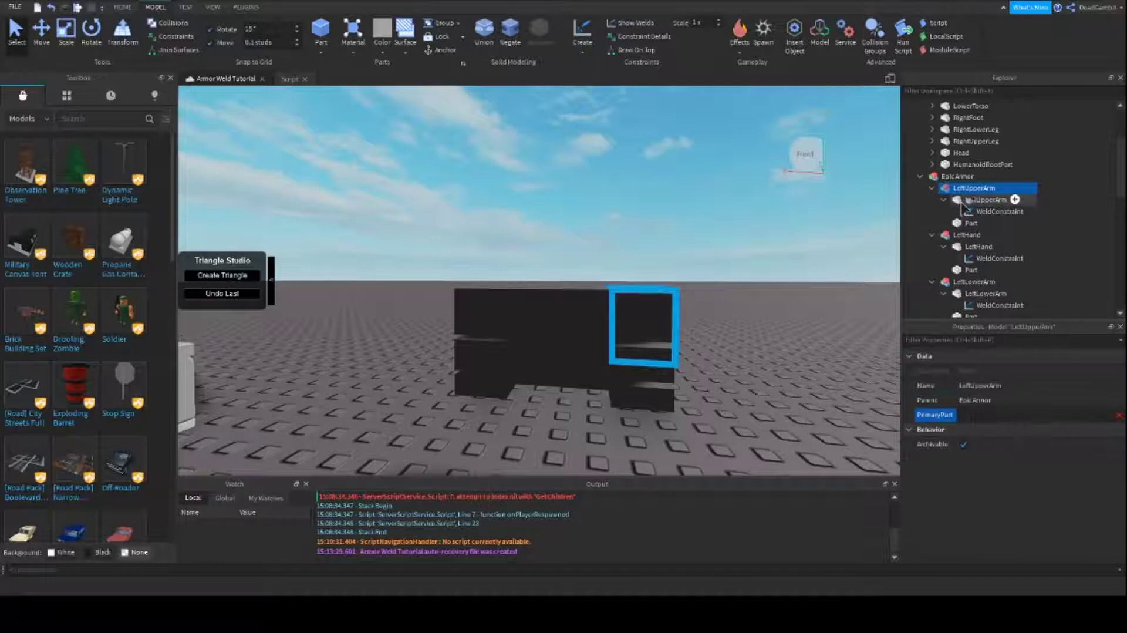
click(966, 200)
Set the PrimaryPart of the LeftHand model to its LeftHand mesh, leaving its Parent as EpicArmor
click(953, 236)
click(978, 401)
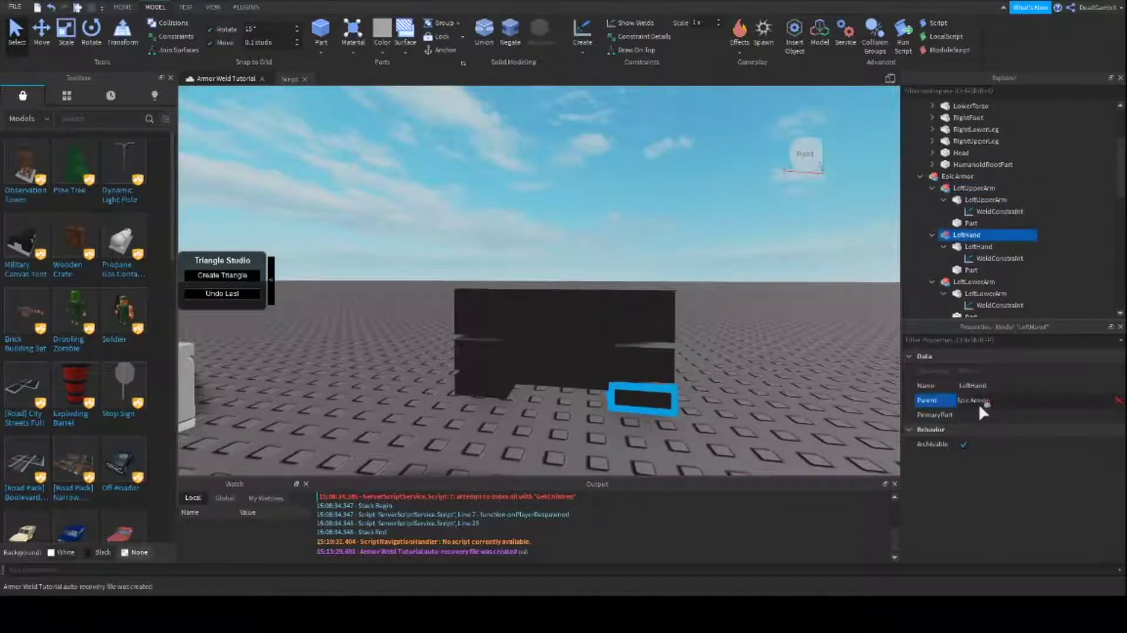
click(978, 247)
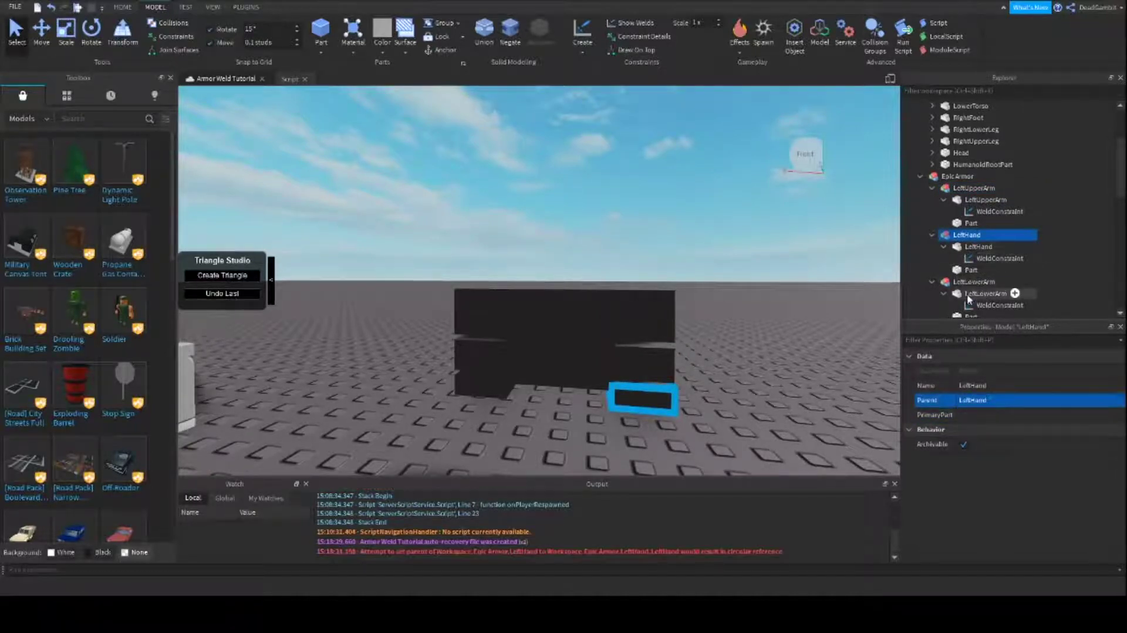
click(996, 414)
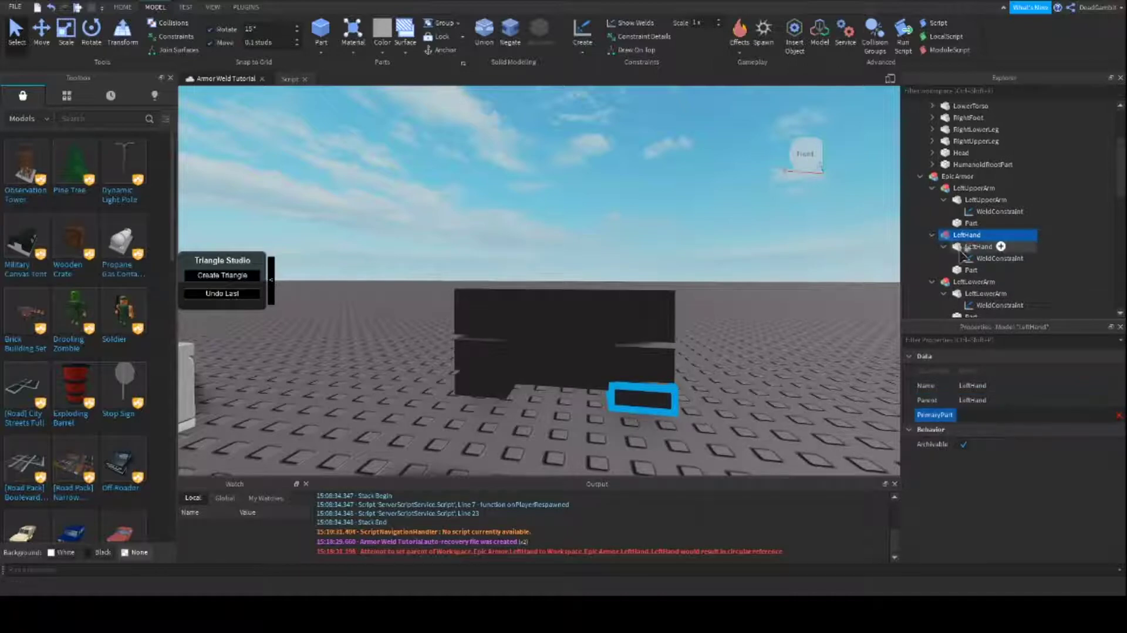
click(977, 247)
Set the PrimaryPart of the LeftLowerArm and RightUpperArm models to their meshes of the same name
click(976, 282)
click(978, 415)
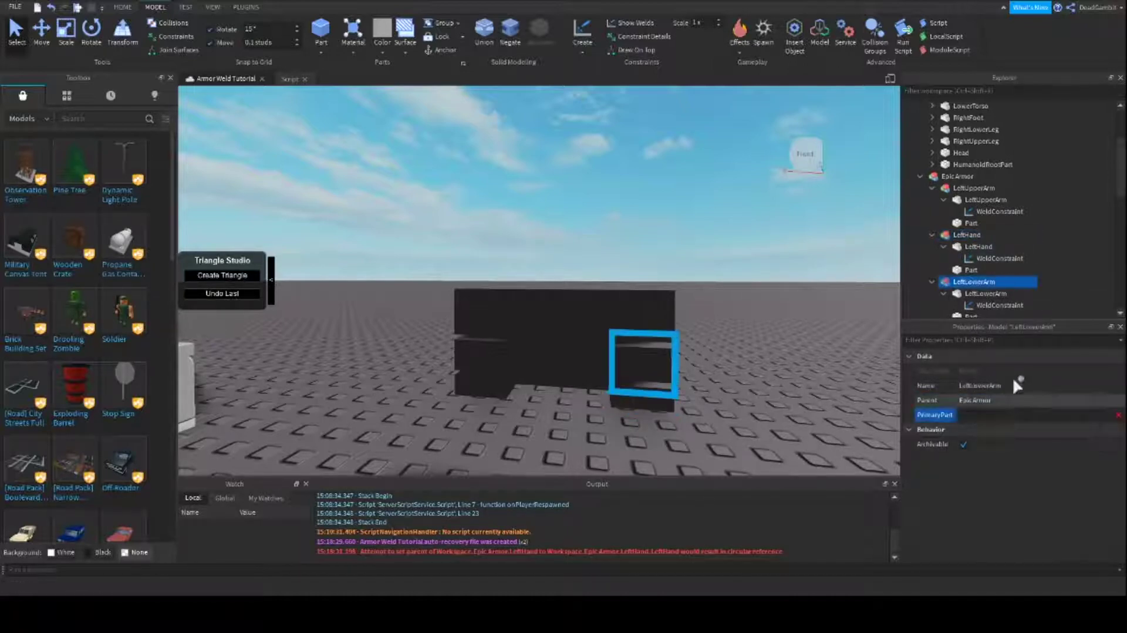
click(975, 293)
scroll(983, 270, down, 2)
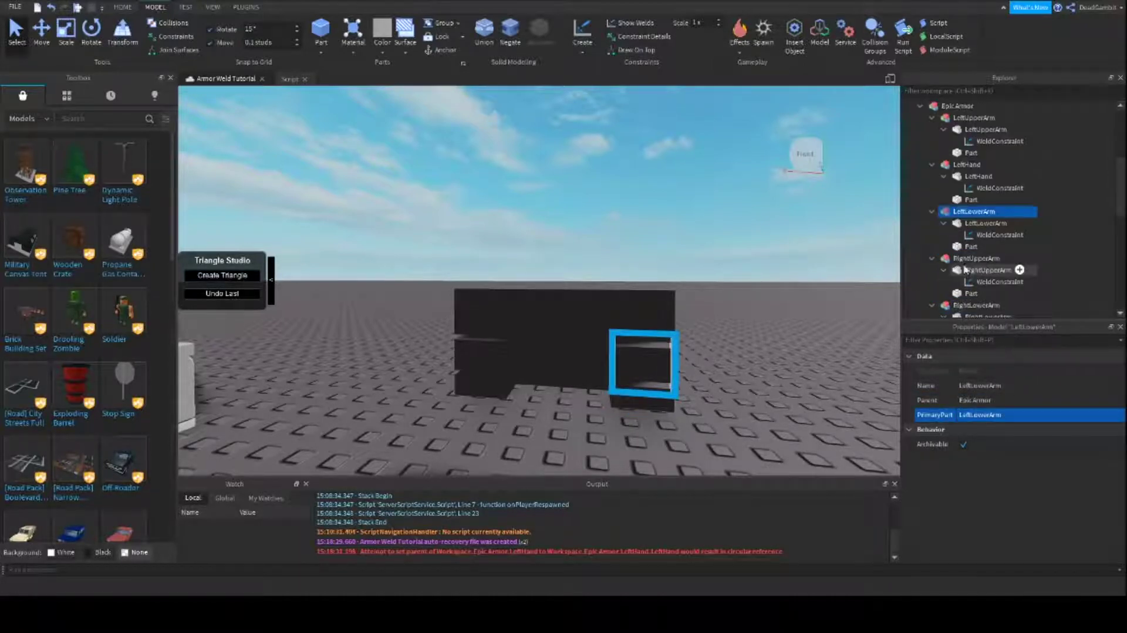
click(976, 258)
click(978, 415)
click(972, 270)
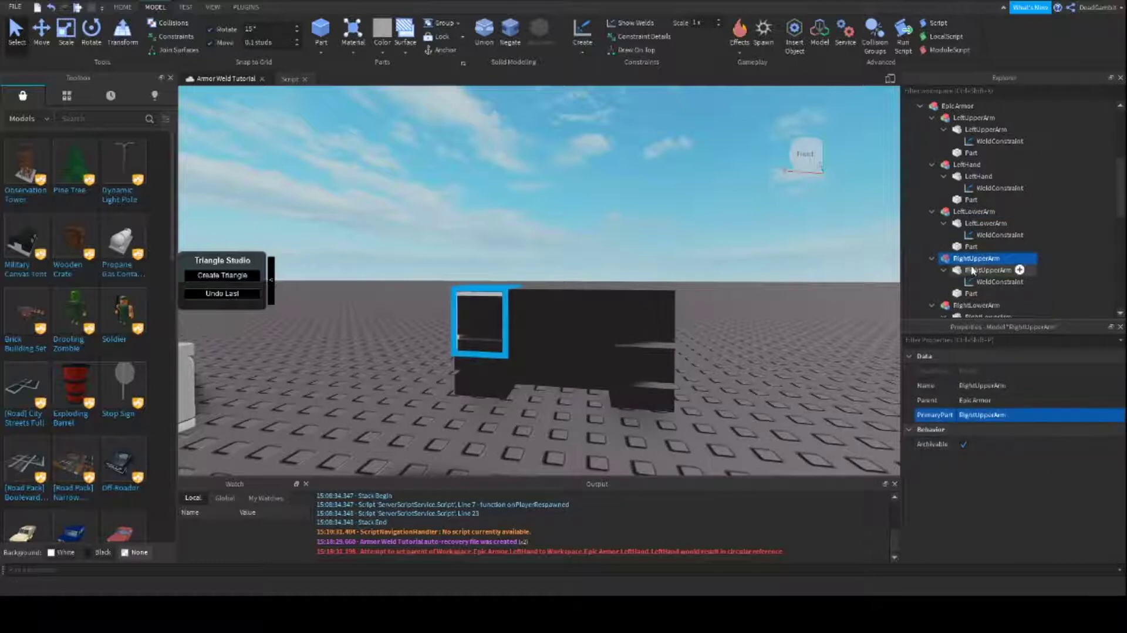
Set the PrimaryPart of the RightLowerArm and UpperTorso models to their meshes of the same name
scroll(973, 270, down, 2)
click(976, 235)
click(991, 414)
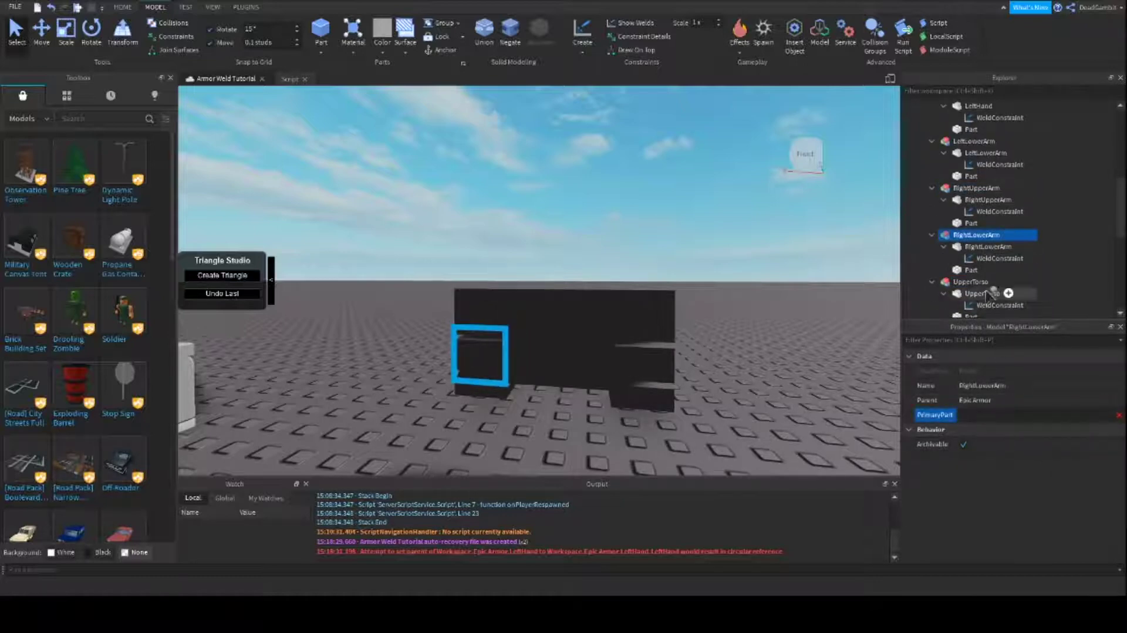
click(988, 246)
scroll(974, 249, down, 1)
click(969, 248)
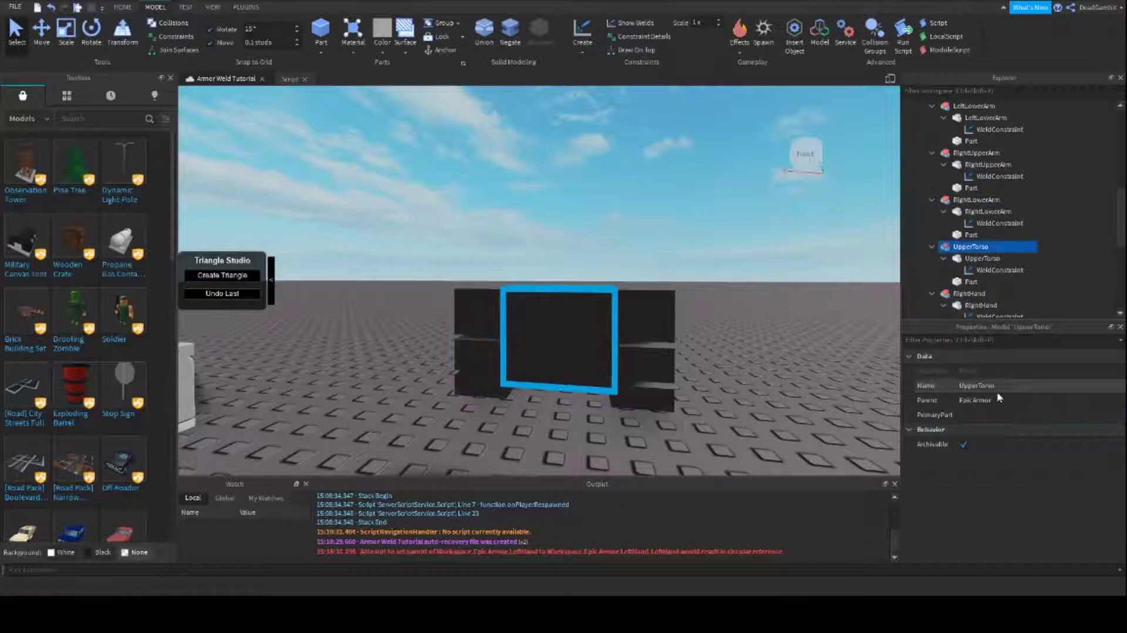
click(975, 414)
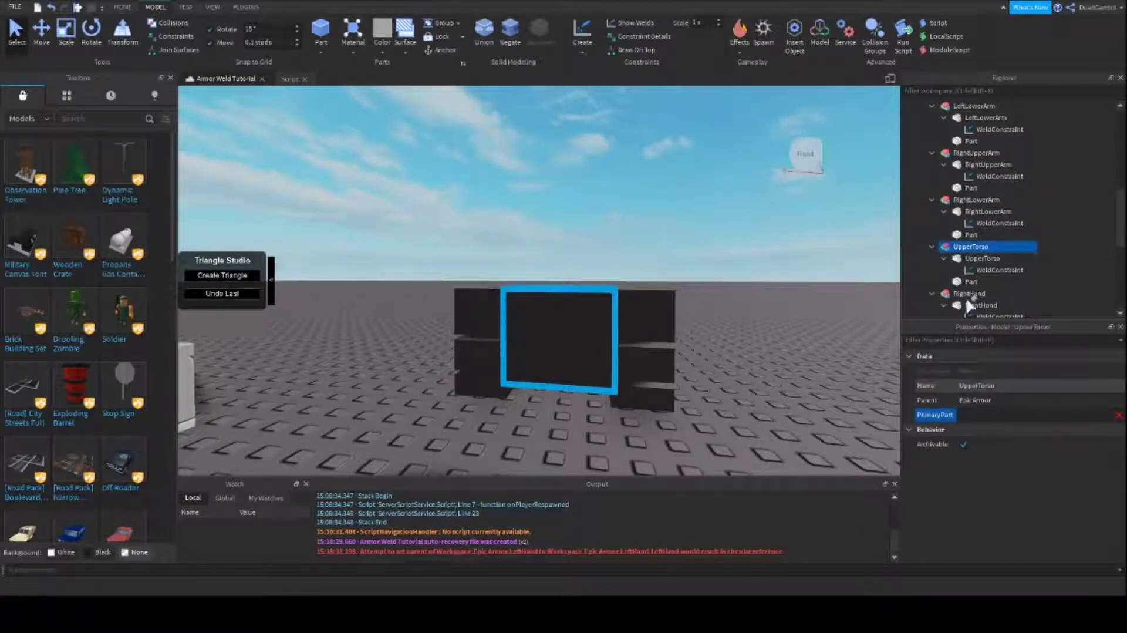
click(977, 258)
Set the PrimaryPart of the RightHand model to its RightHand mesh
scroll(974, 258, down, 2)
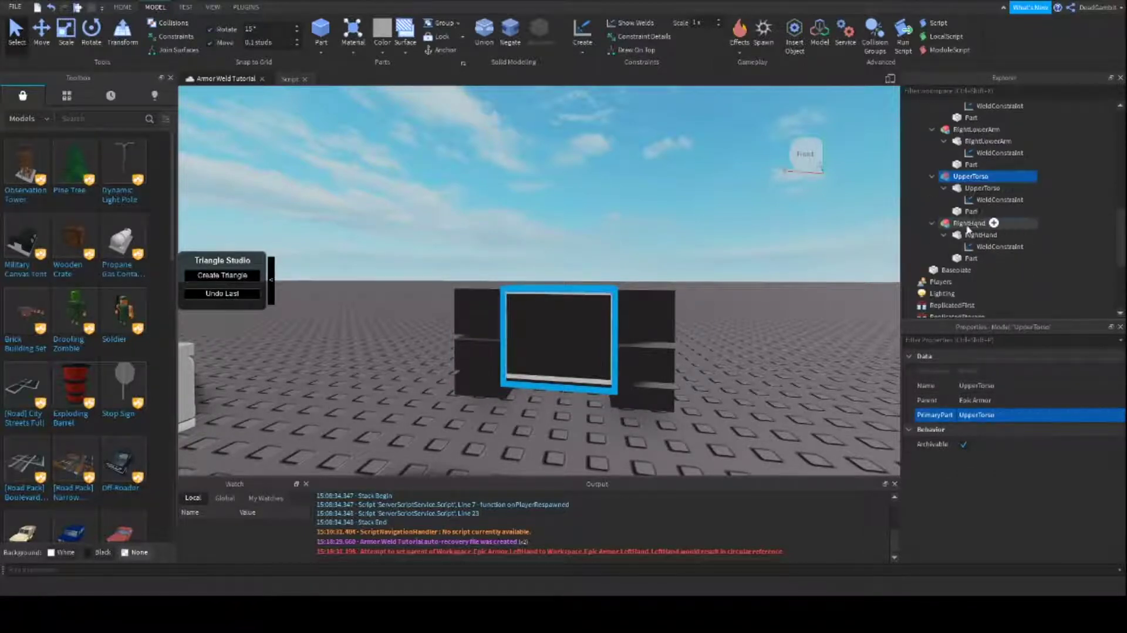
click(968, 223)
click(975, 415)
click(963, 237)
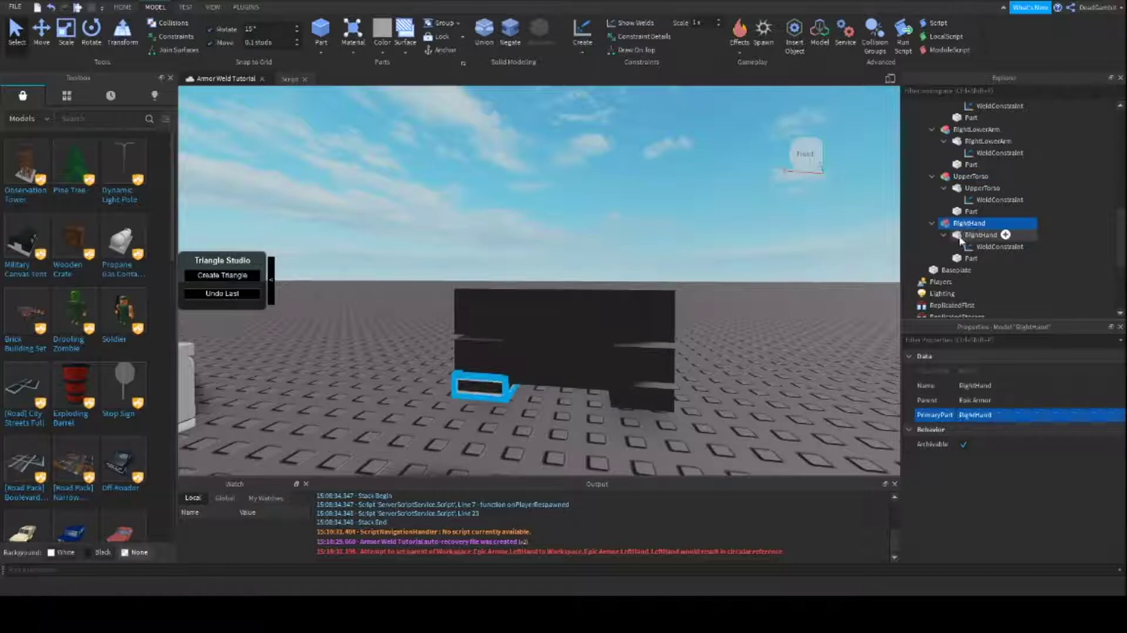
Collapse all the body-part models inside EpicArmor in the object hierarchy
click(943, 235)
click(943, 188)
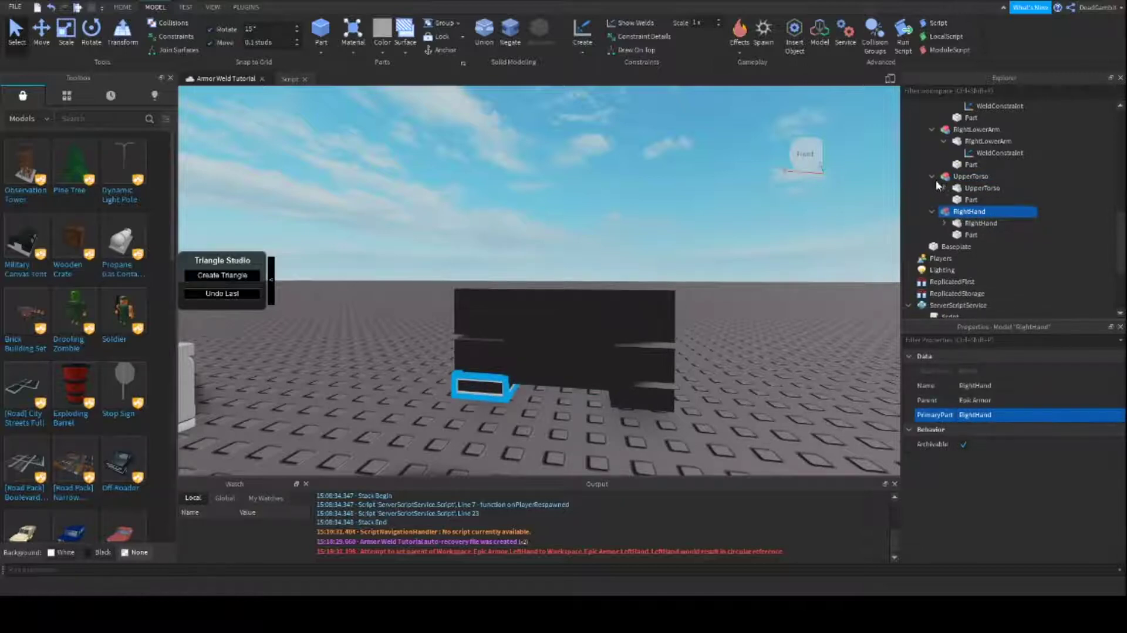
click(932, 177)
scroll(933, 183, up, 3)
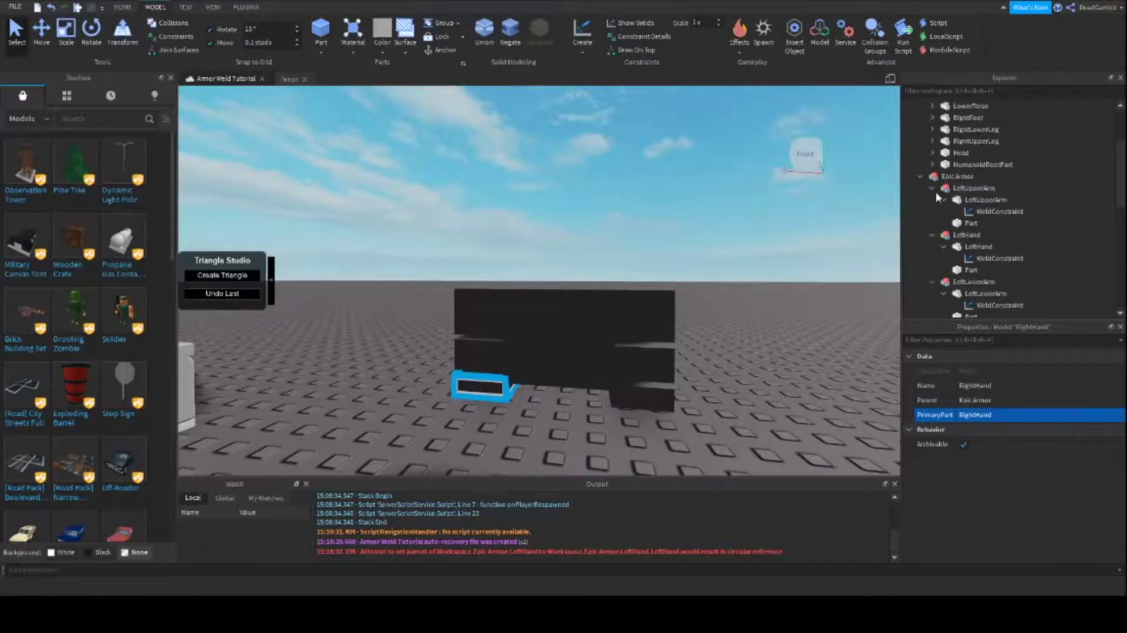
click(932, 212)
click(932, 224)
click(932, 235)
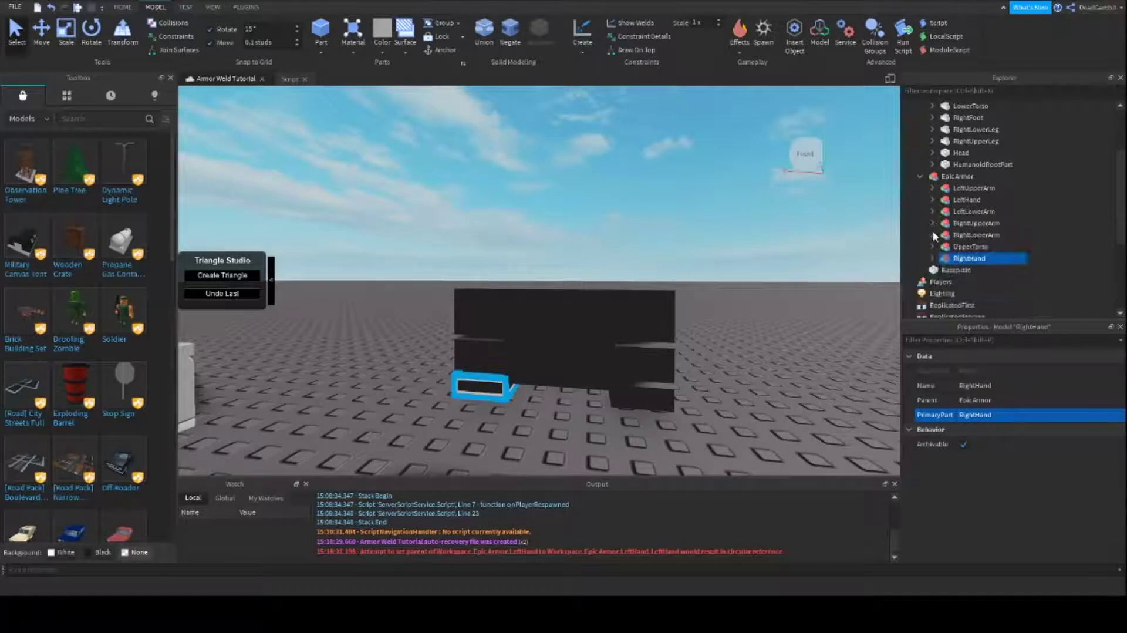
Check the PrimaryPart property of each body-part model in EpicArmor, from LeftUpperArm to RightHand
click(966, 187)
click(965, 199)
click(965, 212)
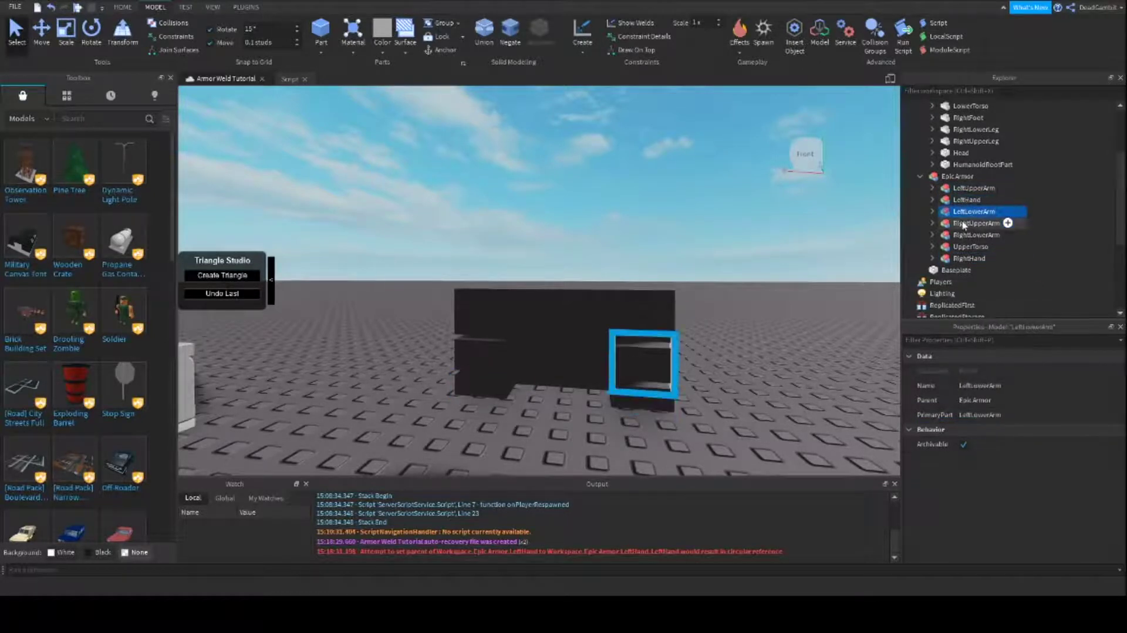
click(964, 223)
click(963, 235)
click(963, 246)
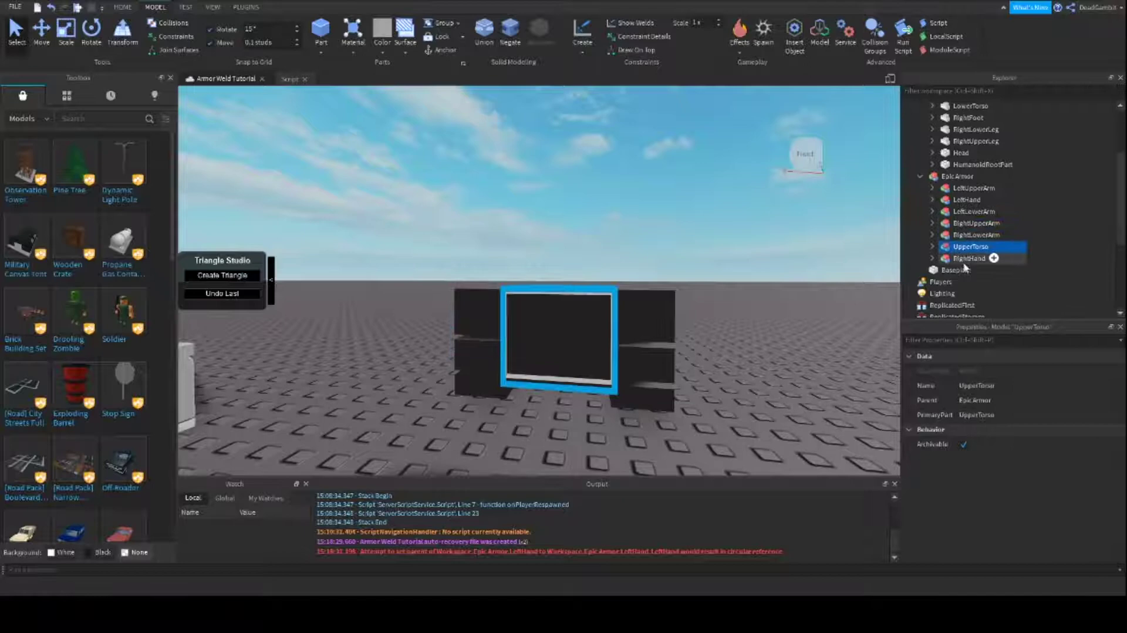
click(961, 258)
click(963, 246)
click(963, 234)
click(963, 223)
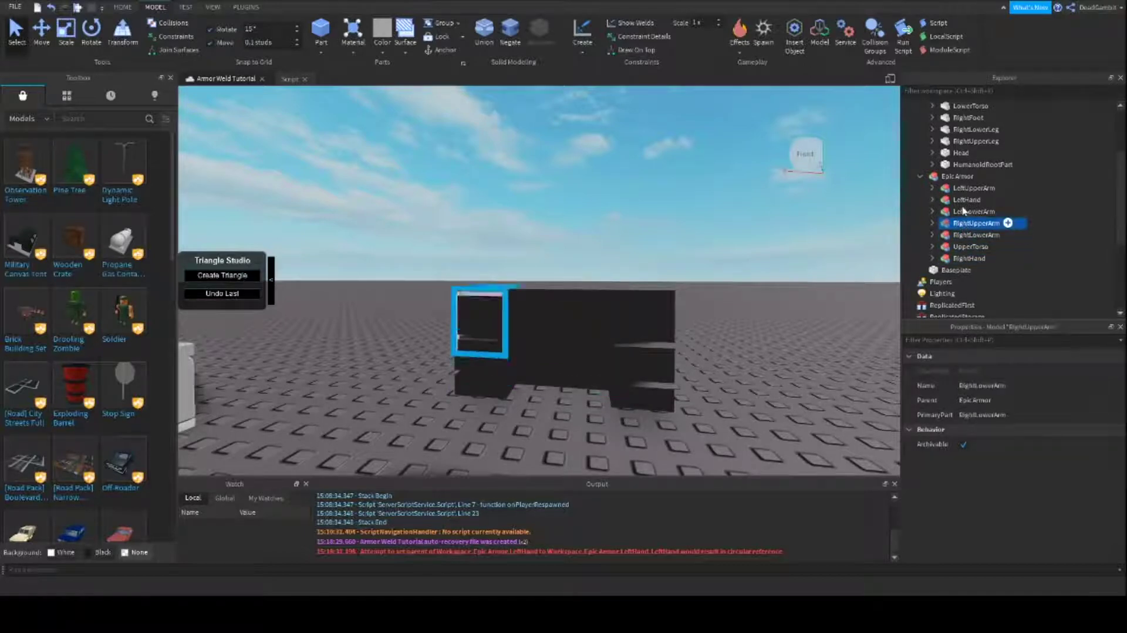
click(962, 211)
key(s)
right_drag(556, 307, 566, 327)
key(w)
key(s)
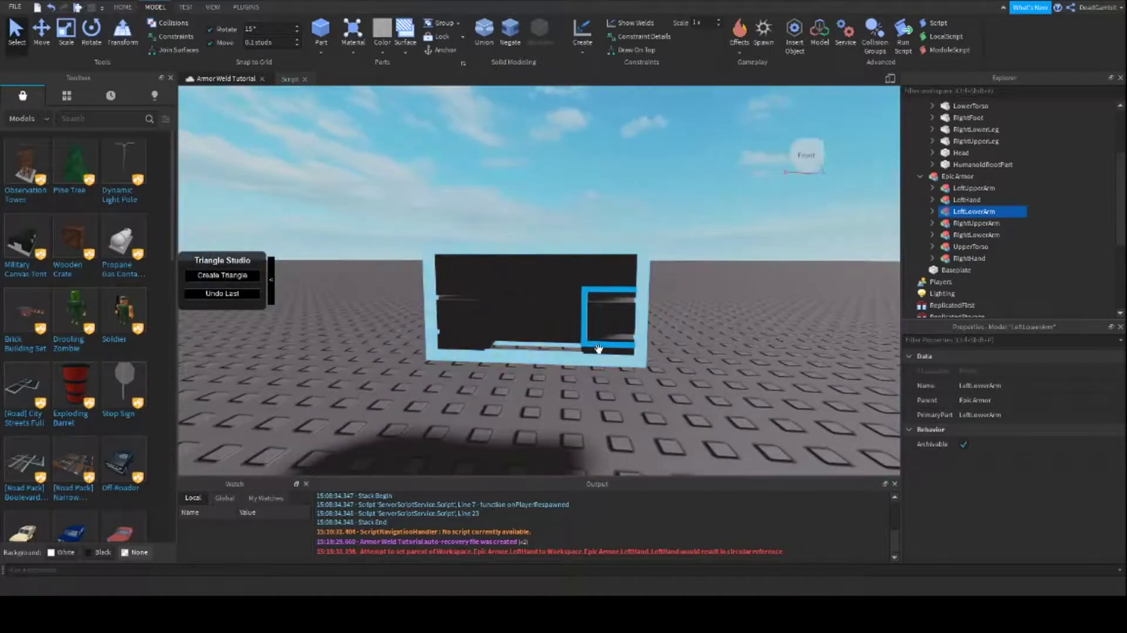
scroll(516, 305, up, 5)
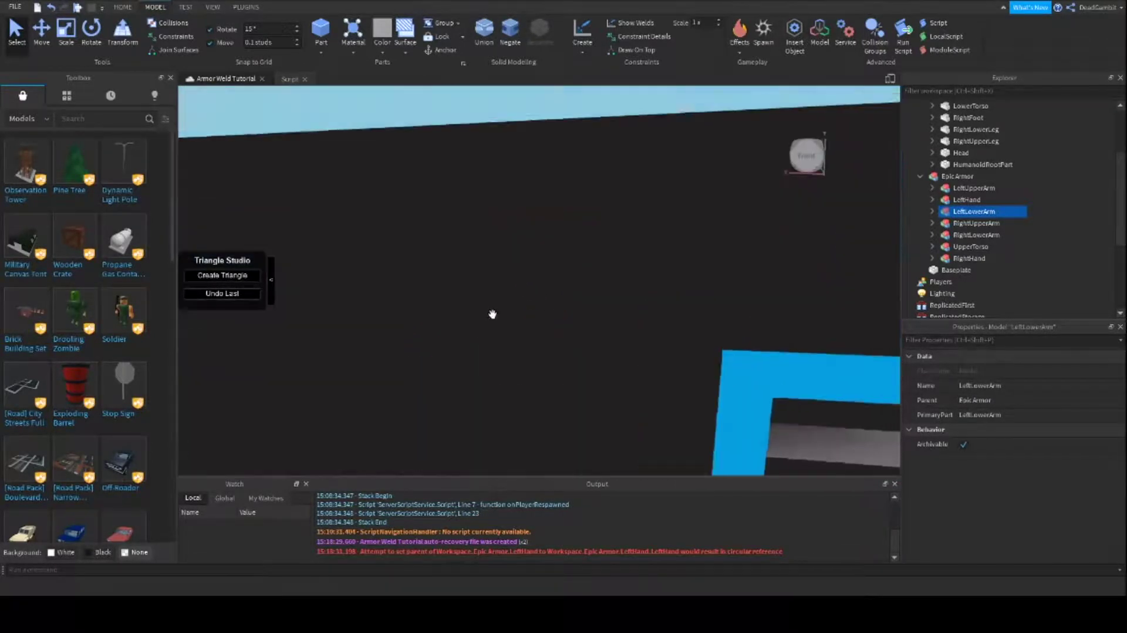
scroll(493, 315, down, 5)
scroll(493, 314, down, 2)
scroll(433, 269, up, 3)
right_drag(432, 269, 435, 277)
scroll(435, 276, down, 2)
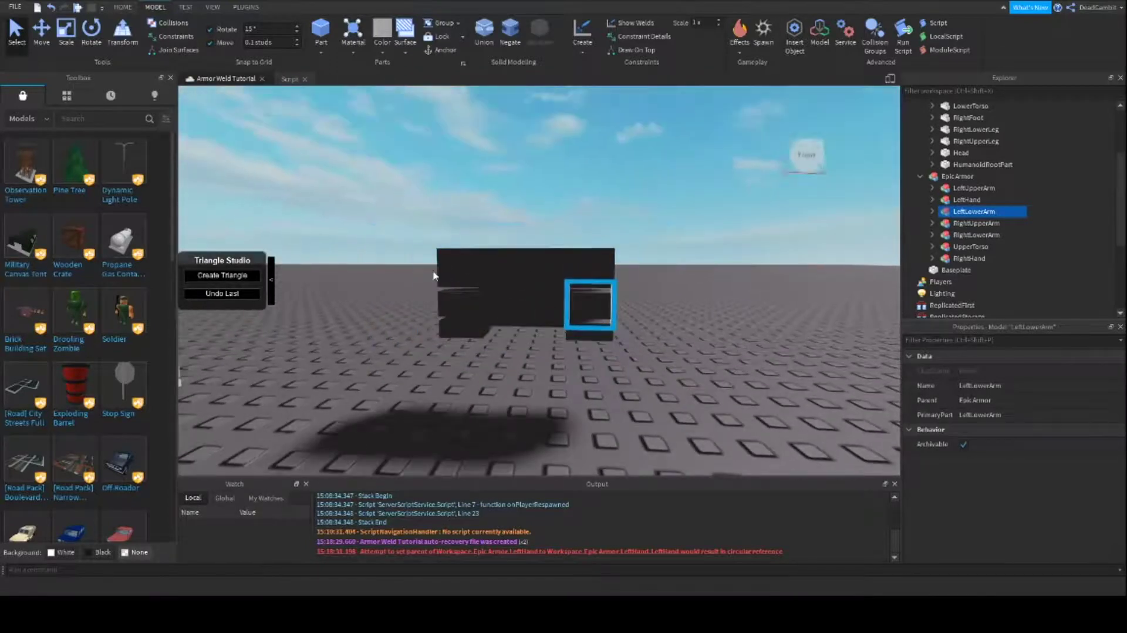
Collapse the Epic Armor model in the object hierarchy and move it from Workspace into ServerStorage
click(289, 79)
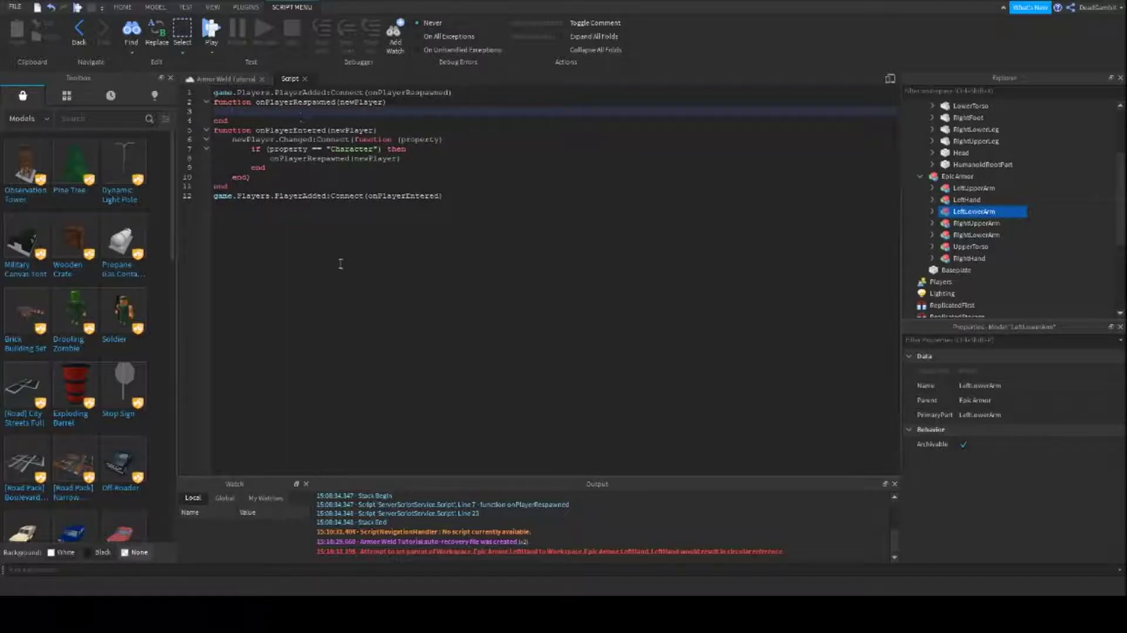
scroll(1001, 259, up, 3)
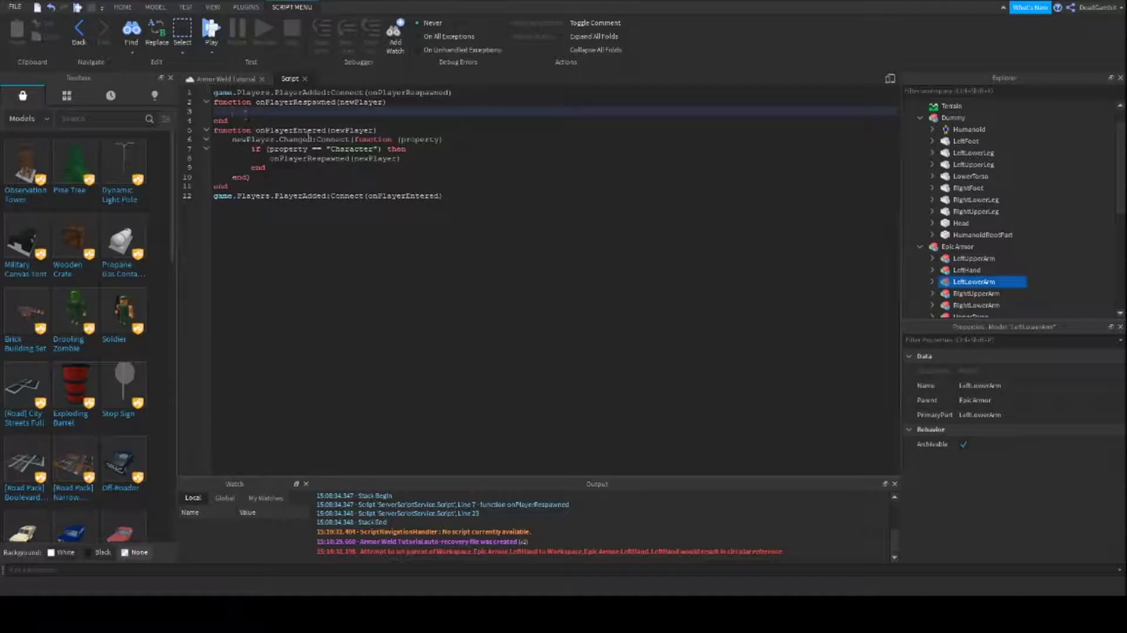
scroll(991, 229, up, 1)
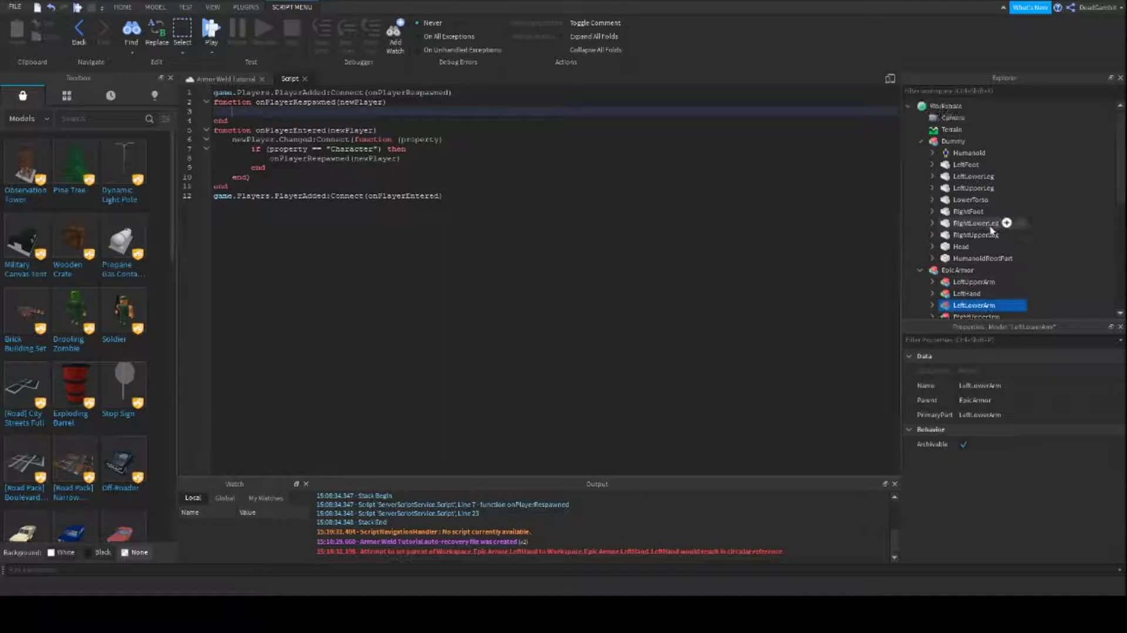
scroll(977, 226, down, 3)
click(920, 164)
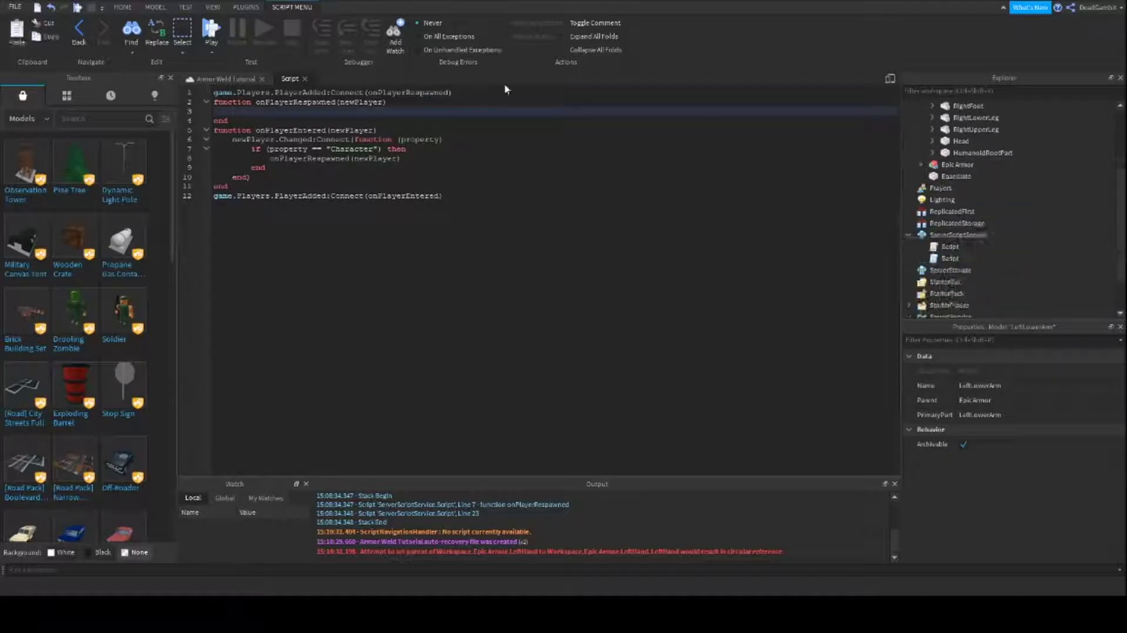
click(194, 78)
click(956, 164)
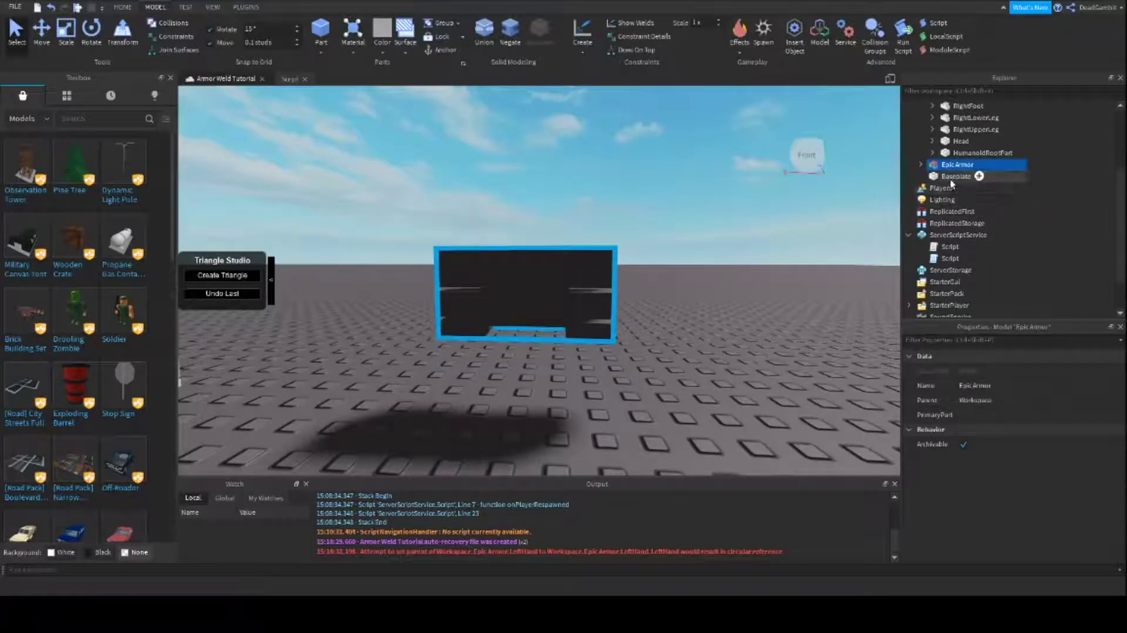
mouse_move(944, 166)
drag(945, 167, 958, 271)
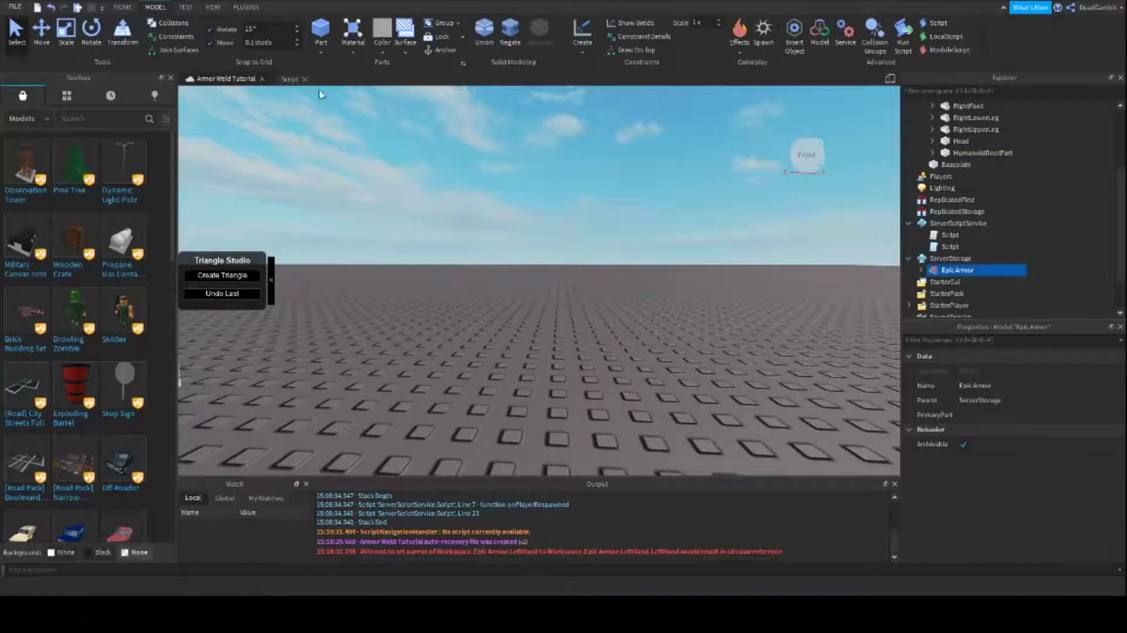
In the script's onPlayerRespawned function, declare local armor = game.ServerStorage["Epic Armor"]:Clone(), followed by a blank line
click(284, 81)
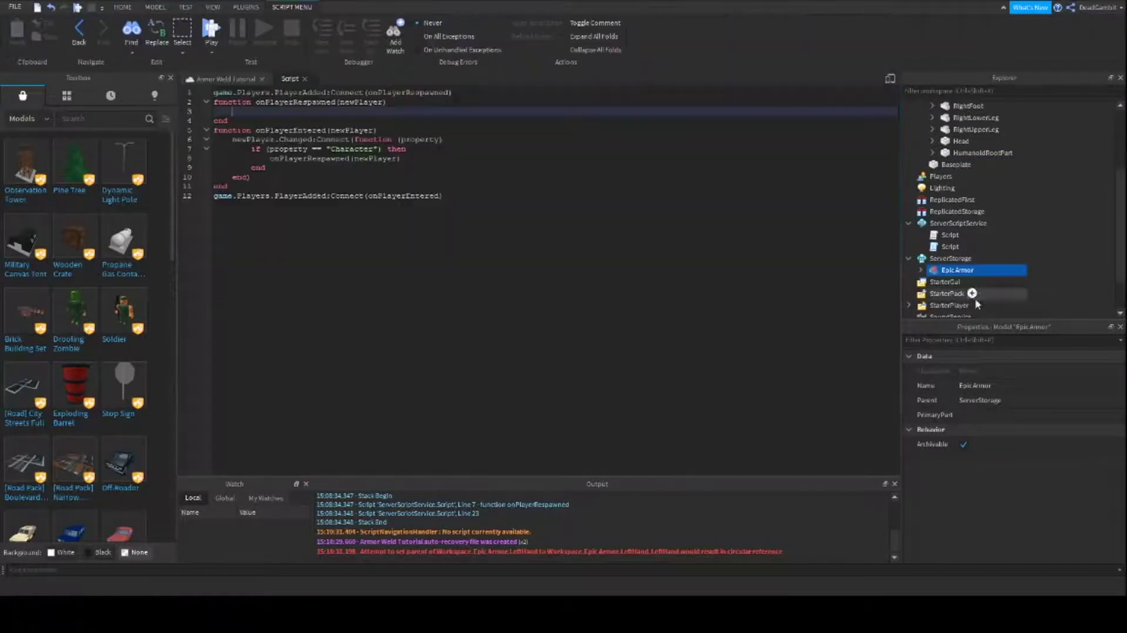
click(945, 247)
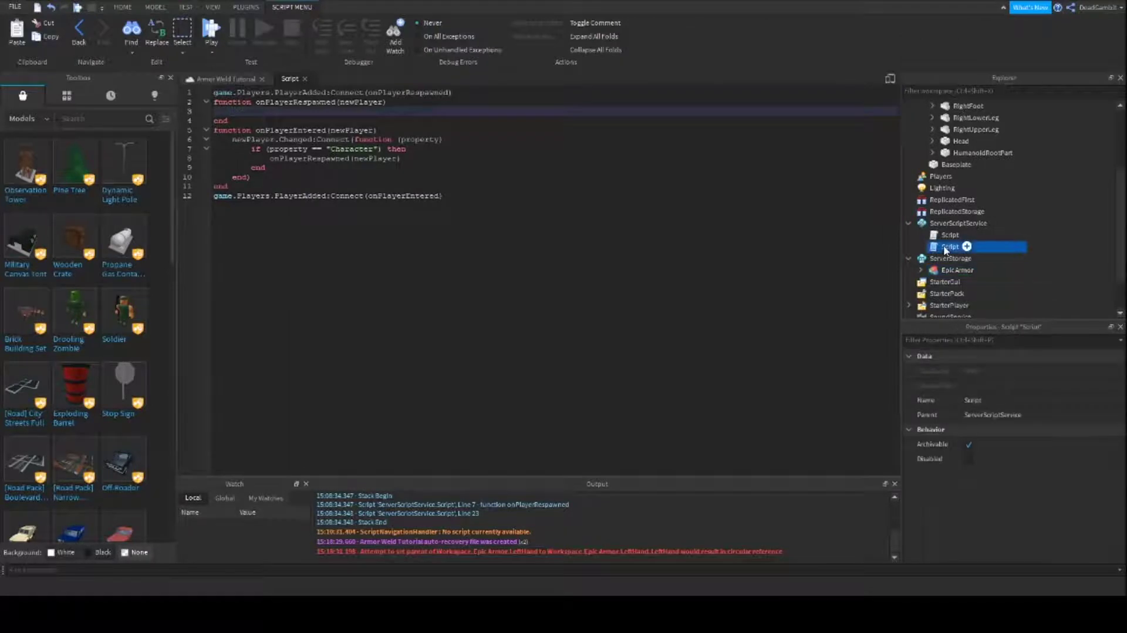
click(254, 110)
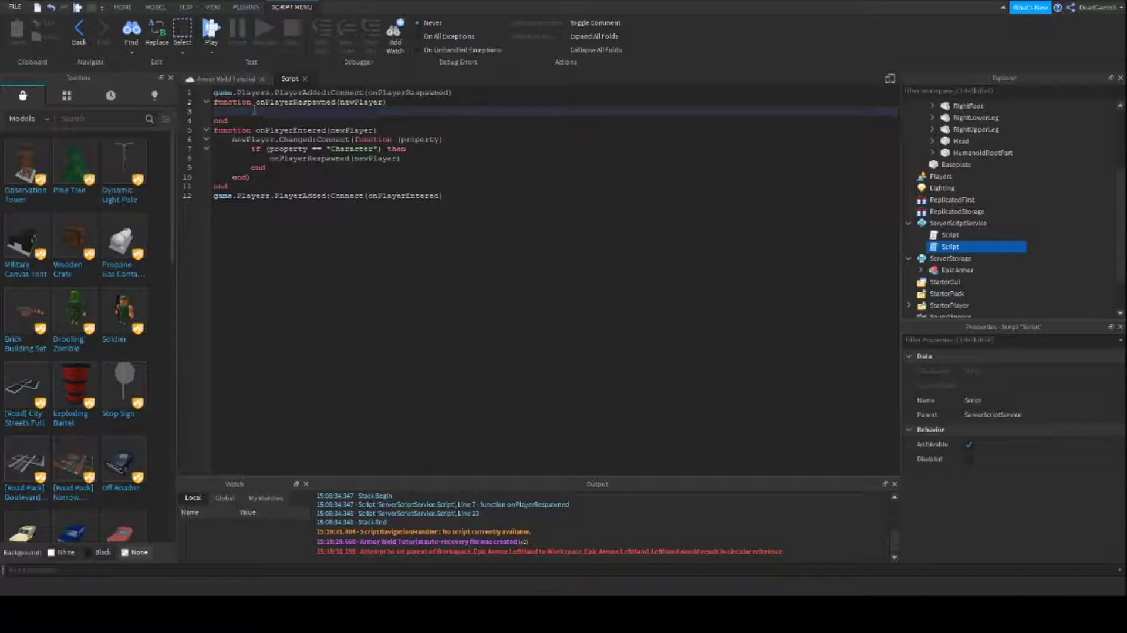
text(local)
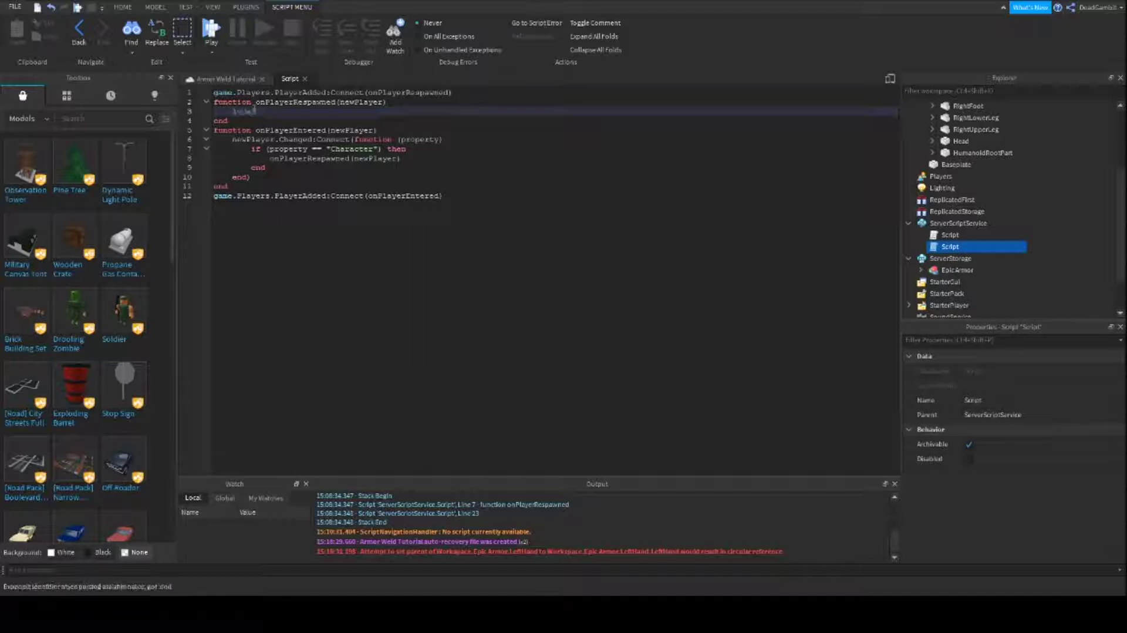
text( c)
text(rmor = game.)
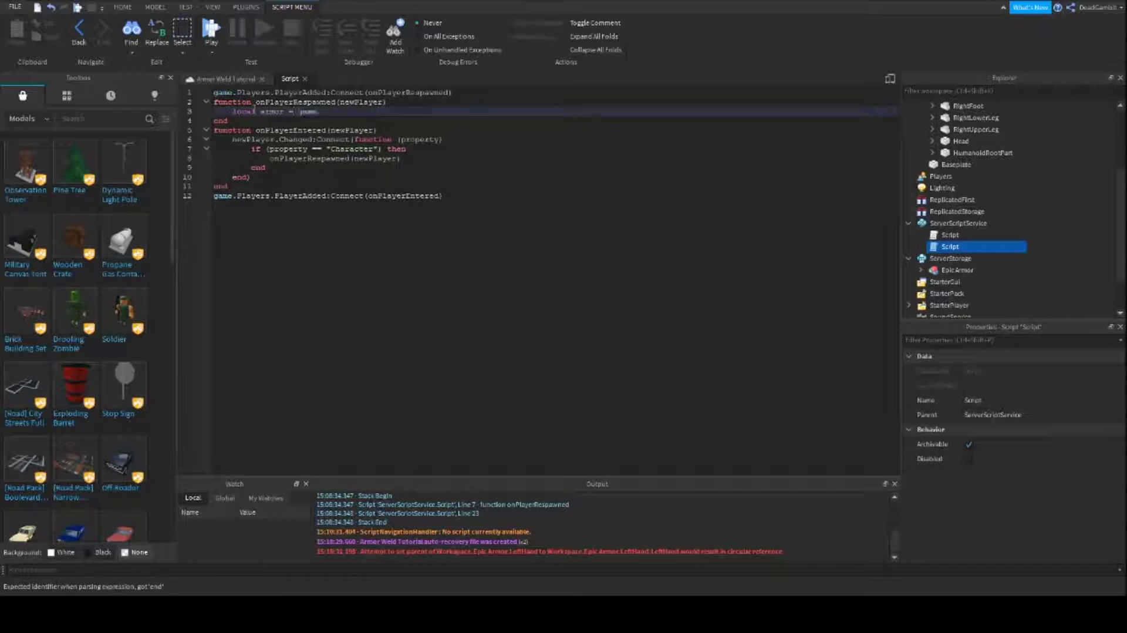
text(ServerStorage.)
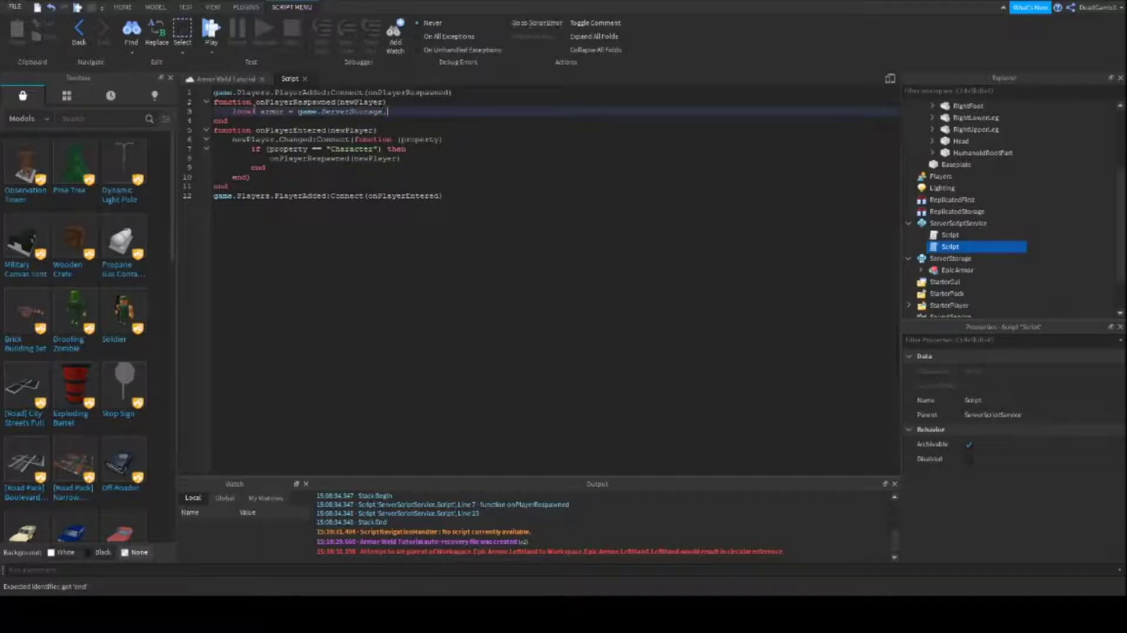
text(E)
key(Tab)
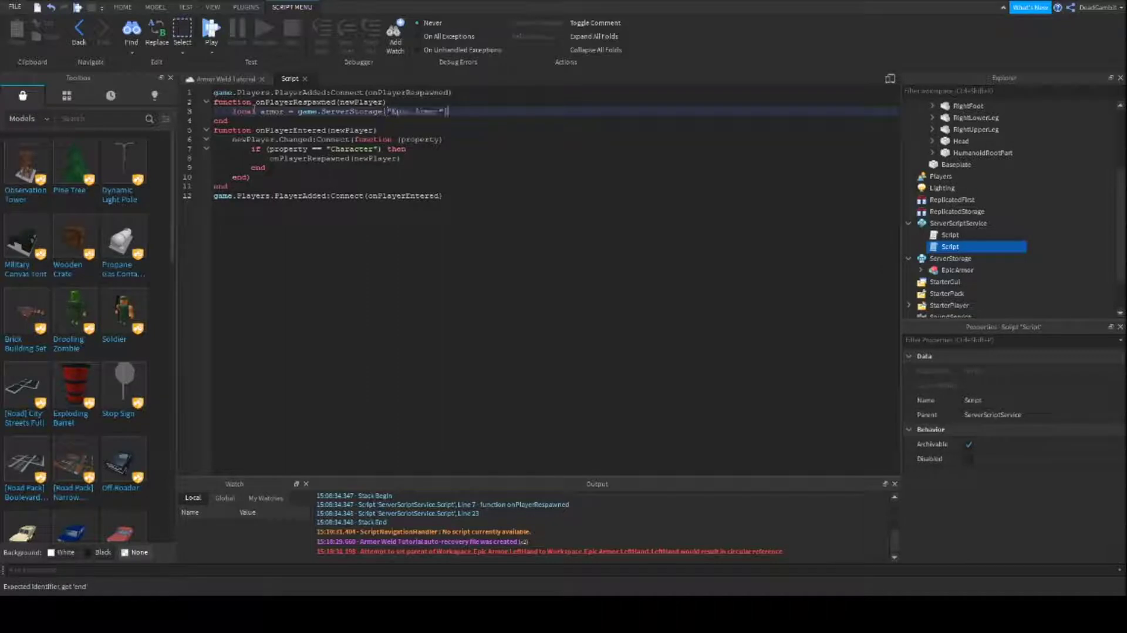
text(:clo)
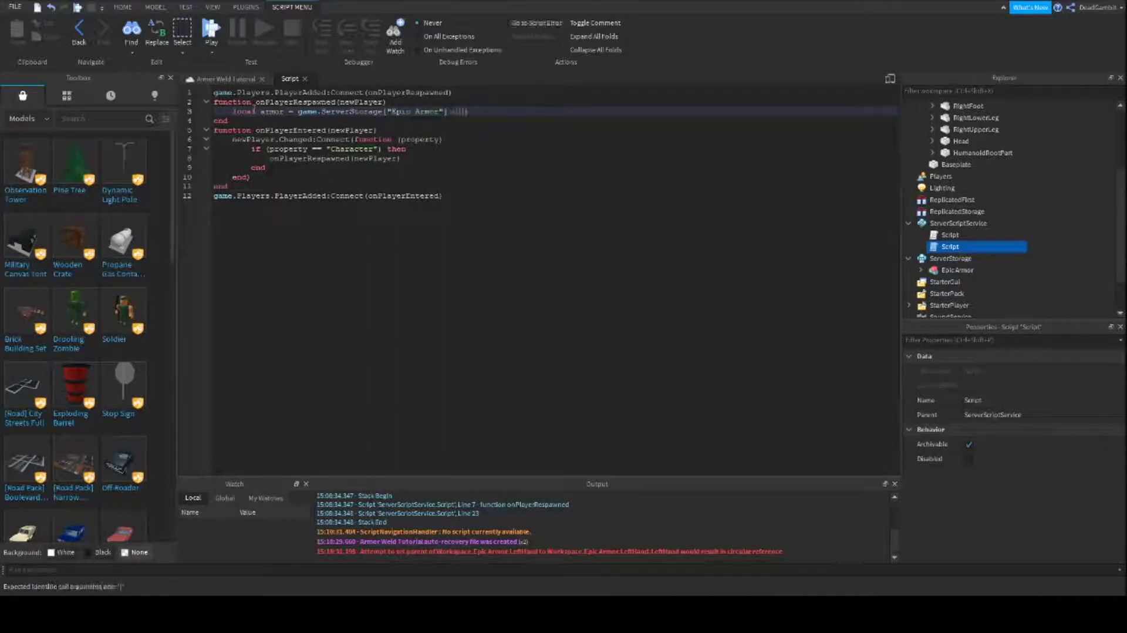
text(())
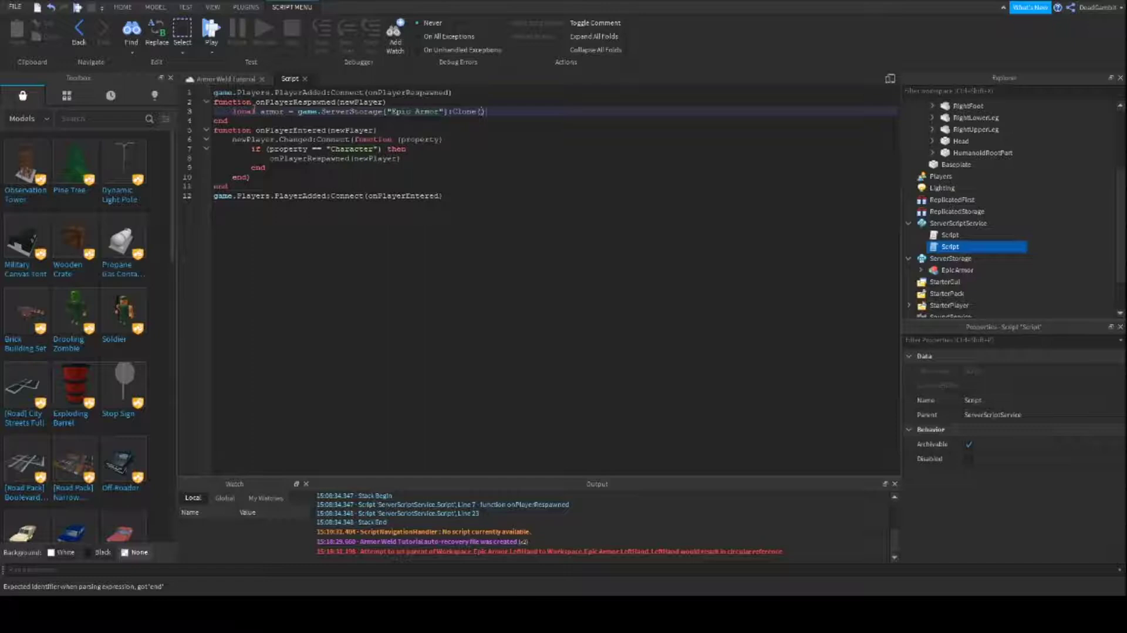
key(Return)
key(Return)
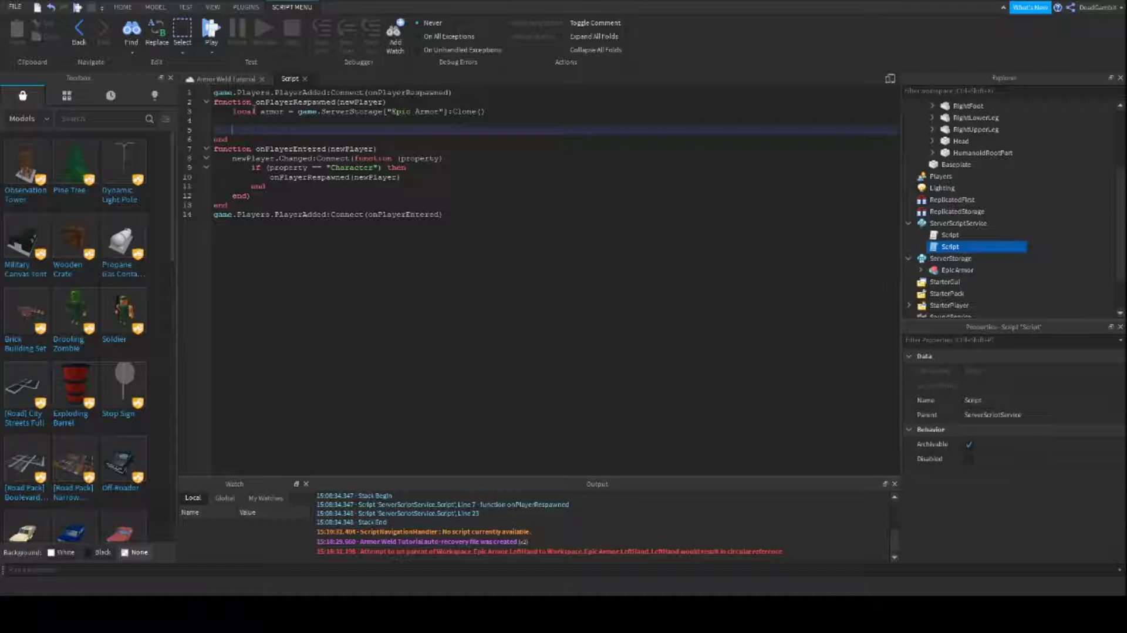
Add the loop "for index, armorParts in pairs(armor:GetChildren()) do" below the armor variable
text(for index, )
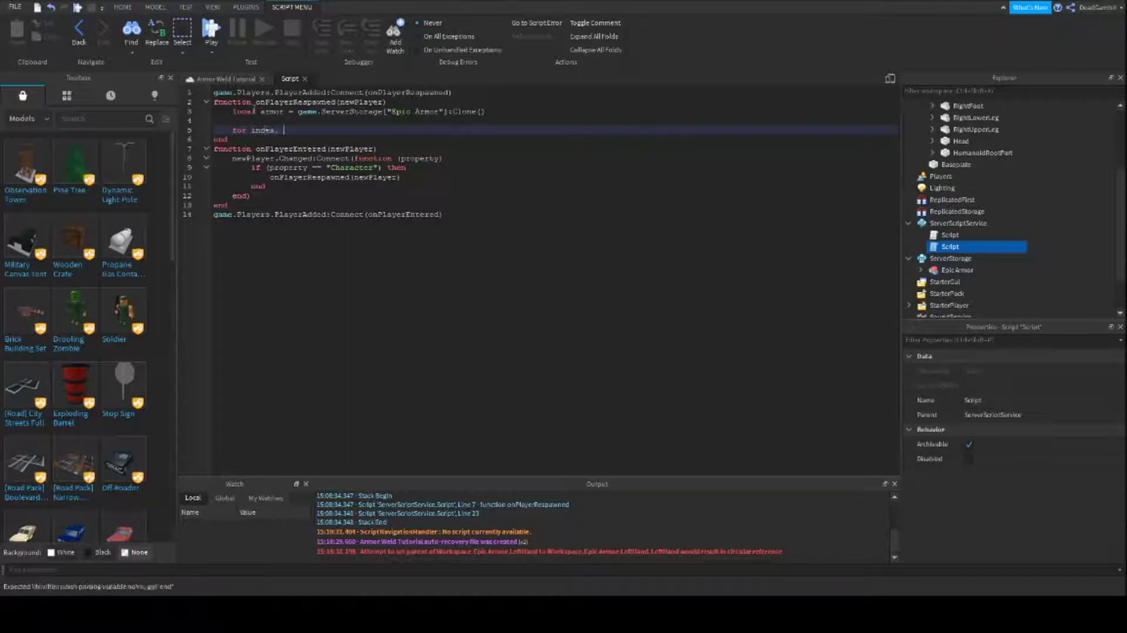
text(armorParts)
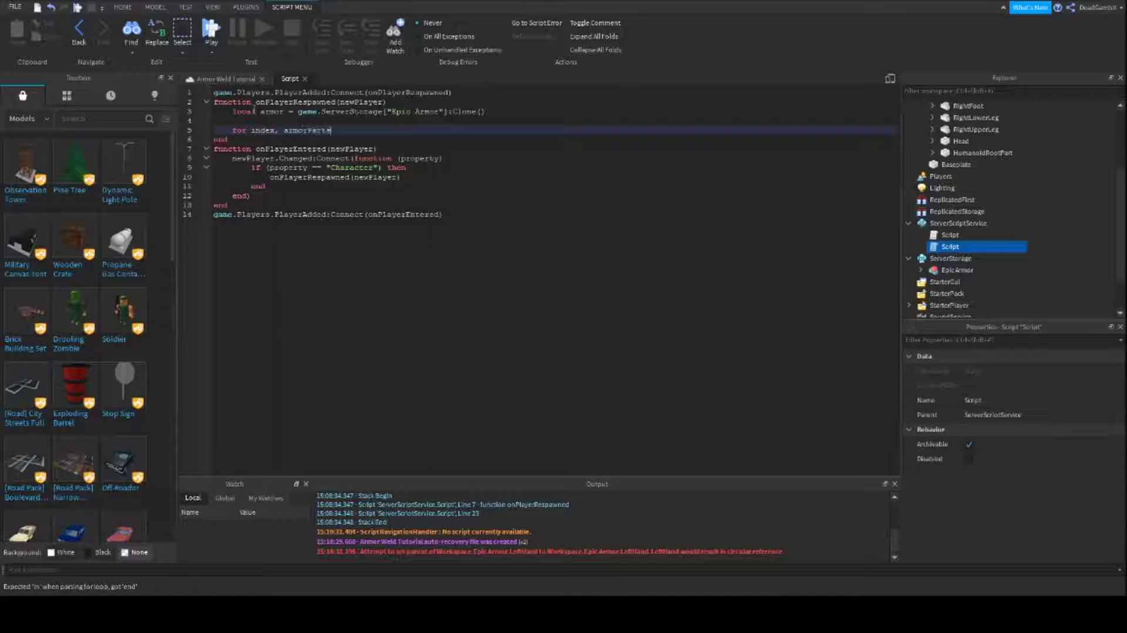
text( in pa)
text(irs(armor:Ge)
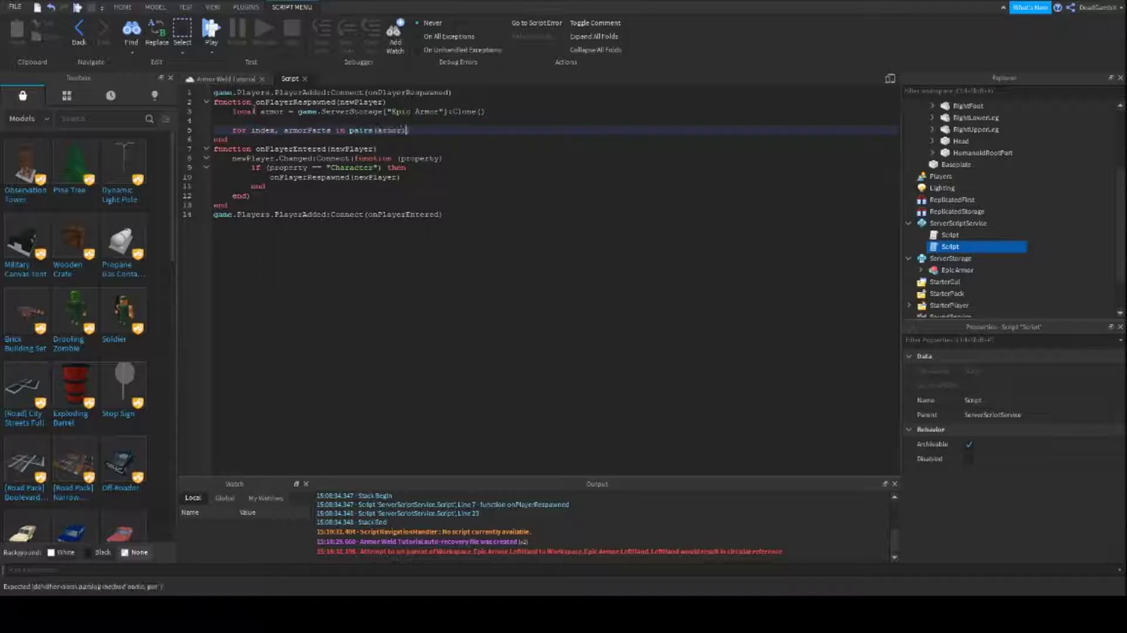
text(tChildre)
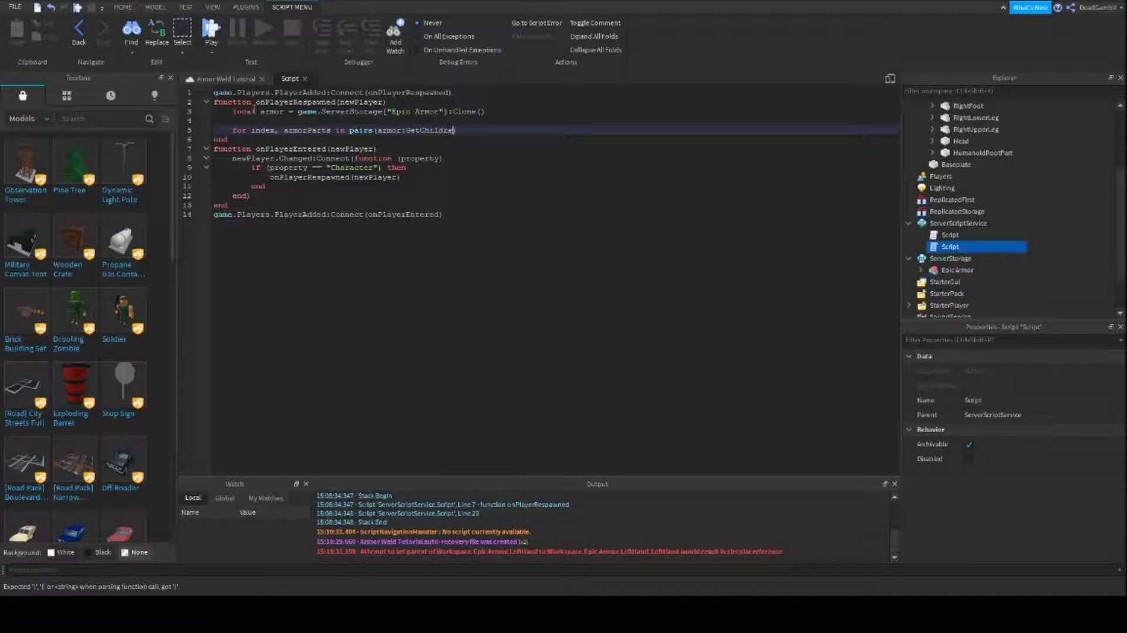
text(n())
text(do)
key(Return)
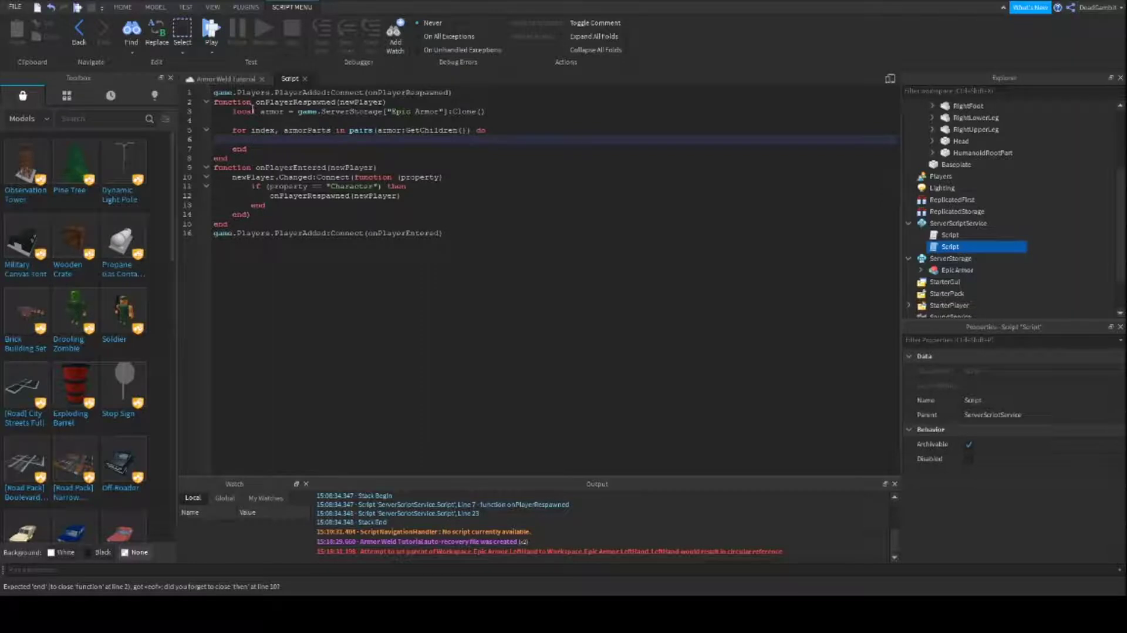
Nest the loop "for index, playerParts in pairs(newPlayer.Character:GetChildren()) do" inside the armorParts loop
text(for index)
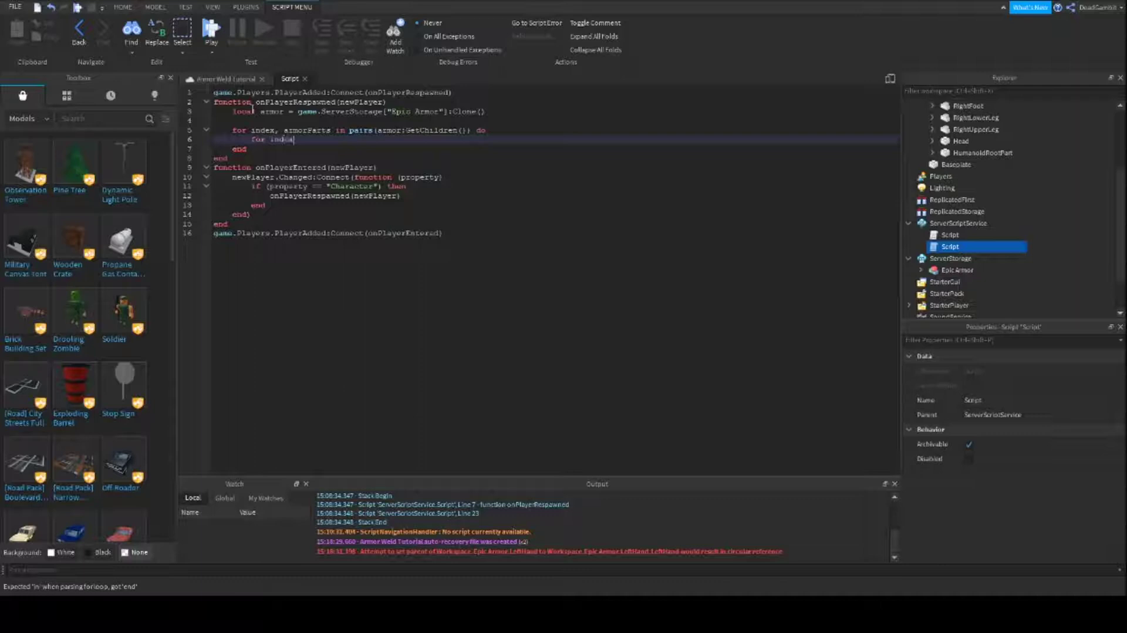
text(, playerParts in pairs())
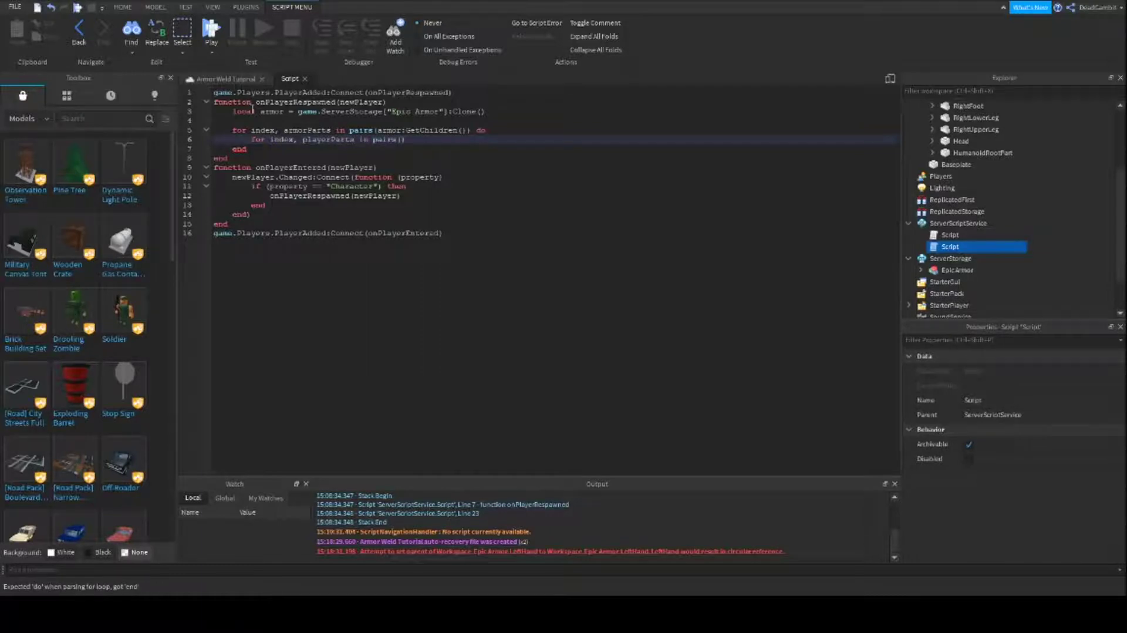
text(pl)
key(BackSpace)
key(BackSpace)
text(newPlayer)
text(.Character)
text(:GetChild)
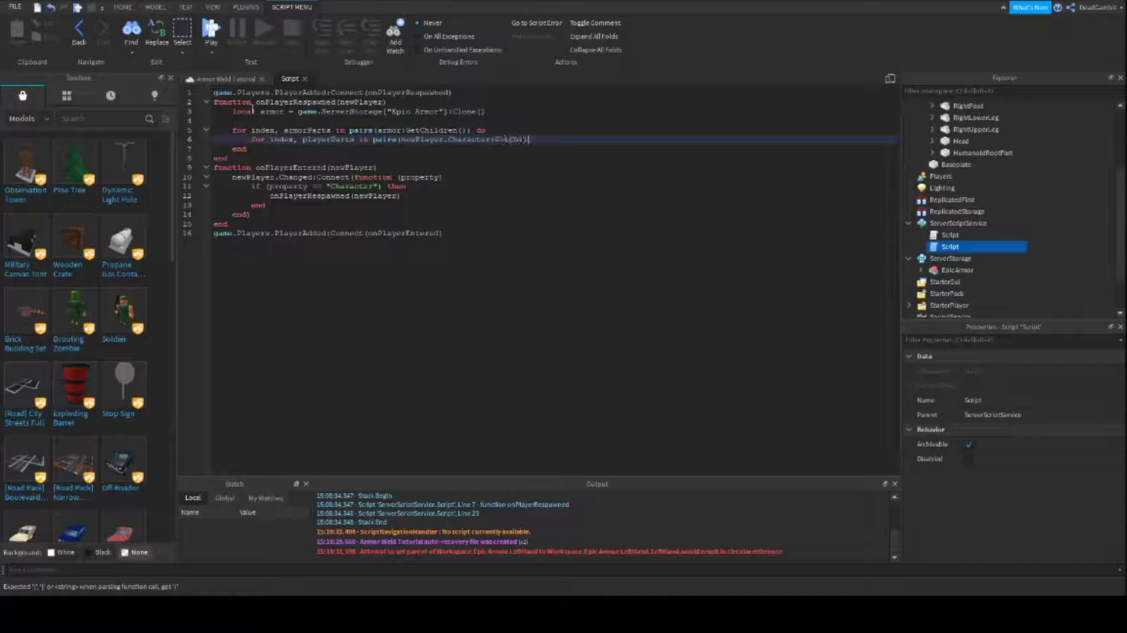
text(ren()) do)
key(Return)
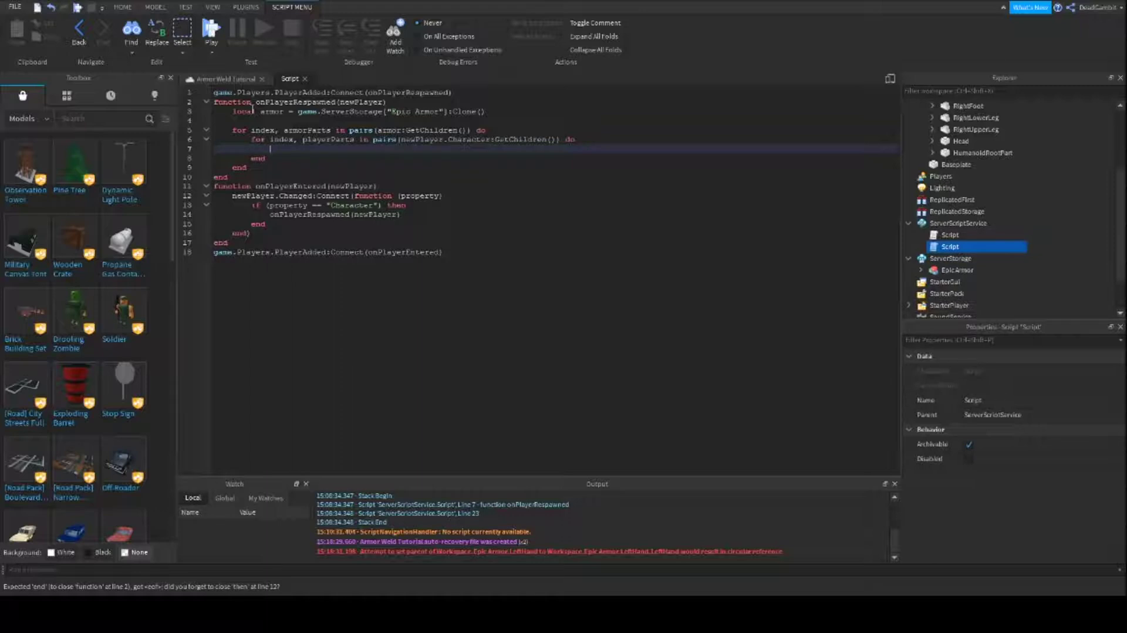
Inside the playerParts loop, add the condition "if playerParts:IsA("BasePart") then"
text(if p)
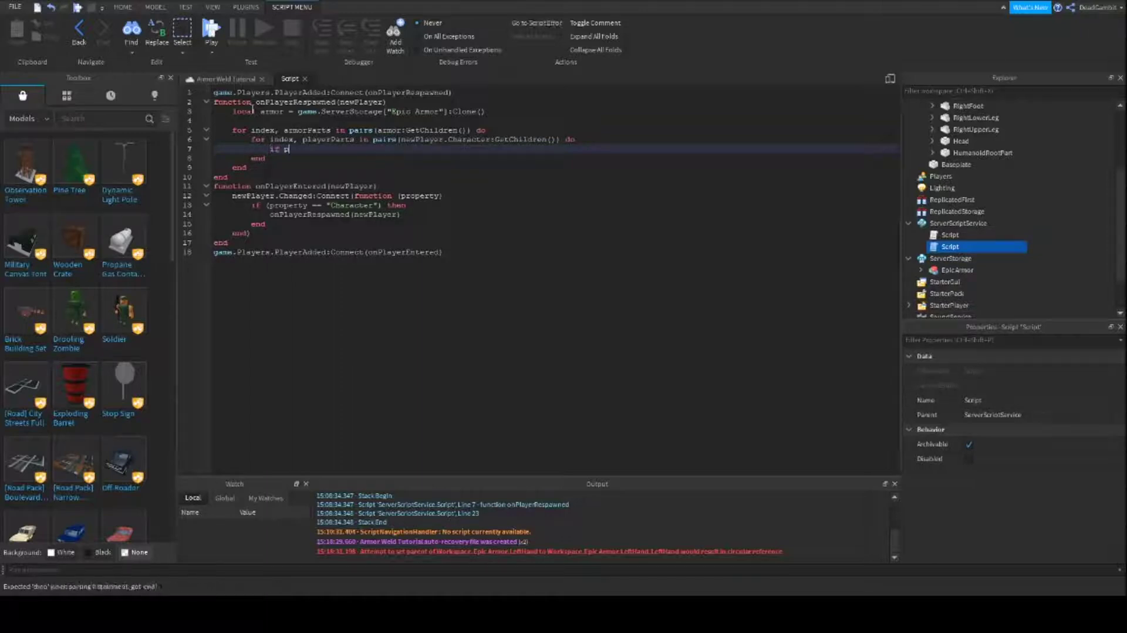
text(layerParts:Is)
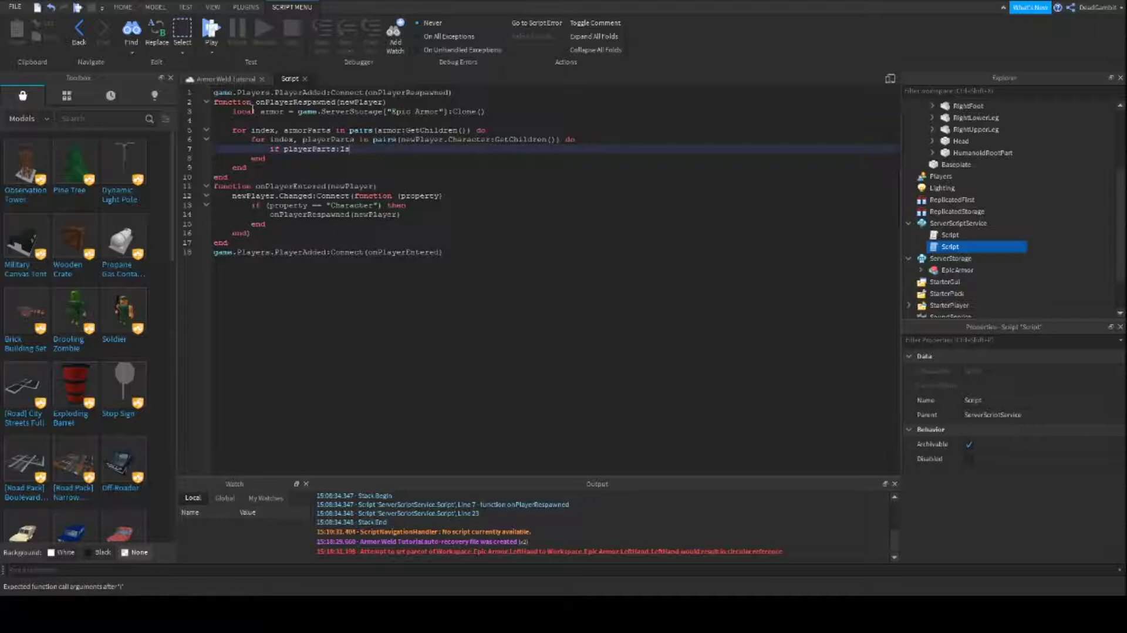
text(A("BasePart"))
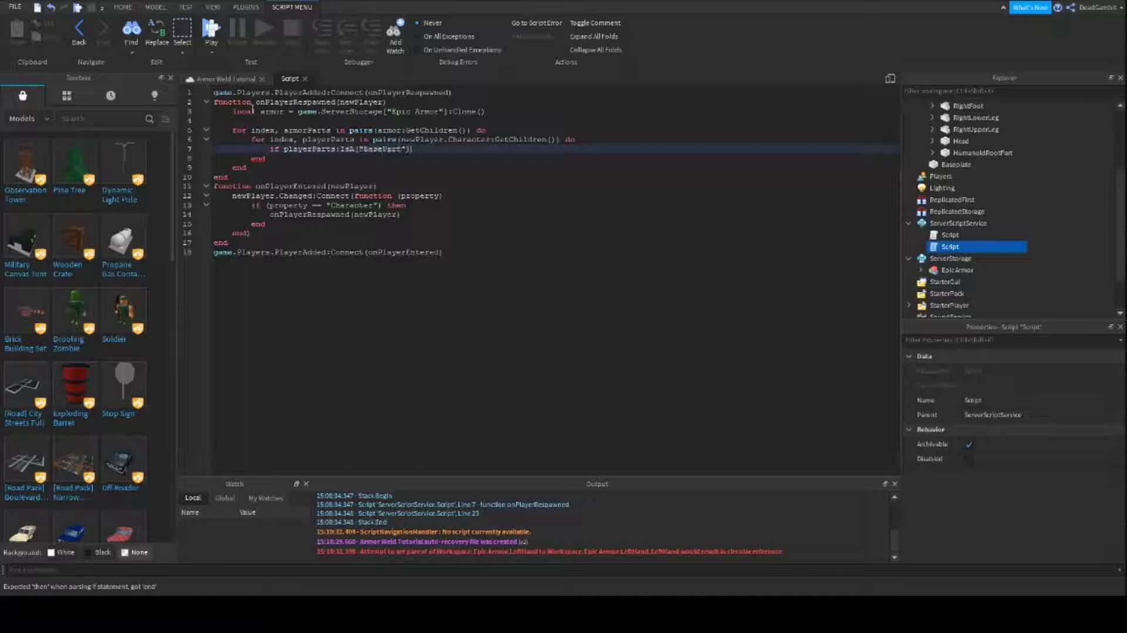
text( then)
key(Return)
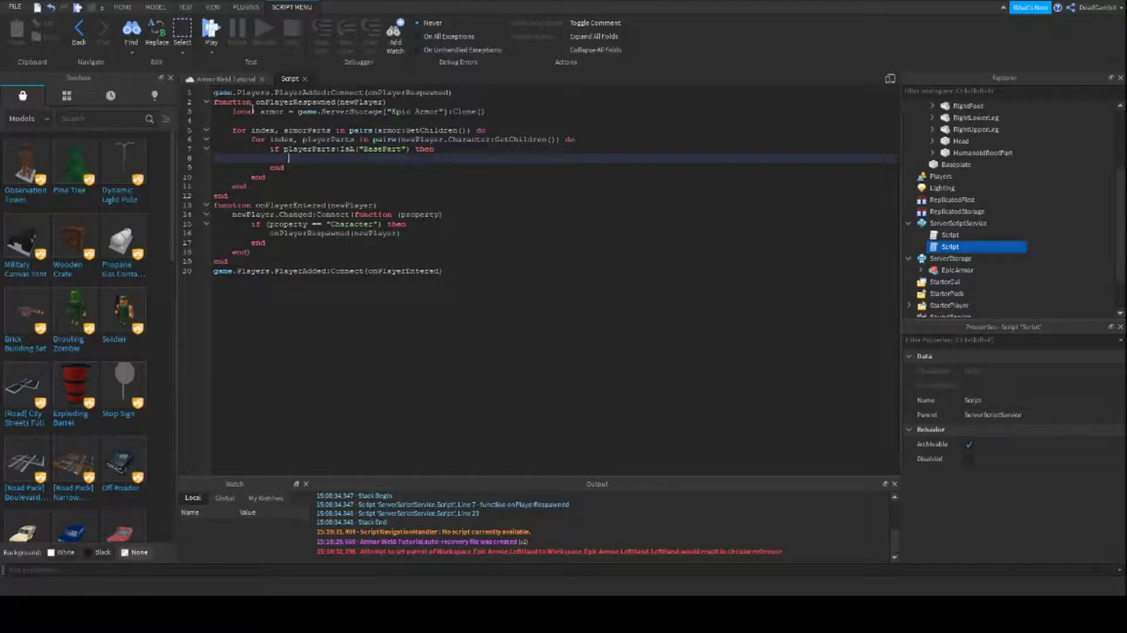
Inside the BasePart check, start the name comparison "if armorParts.Name == playerParts.Name"
text(if ar)
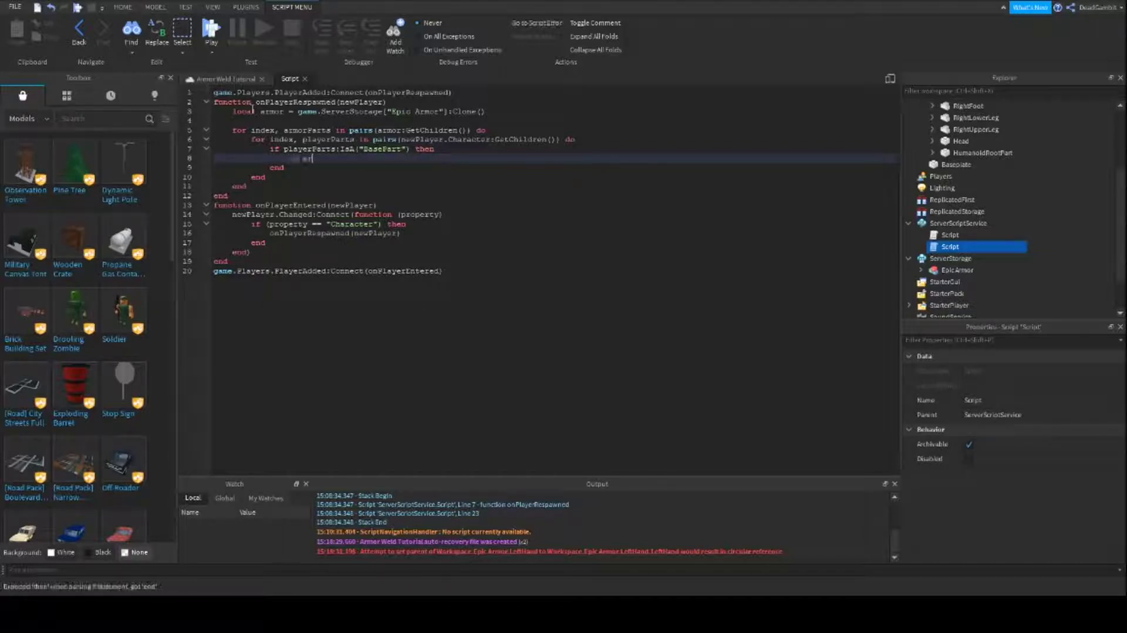
text(morParts.Name ==)
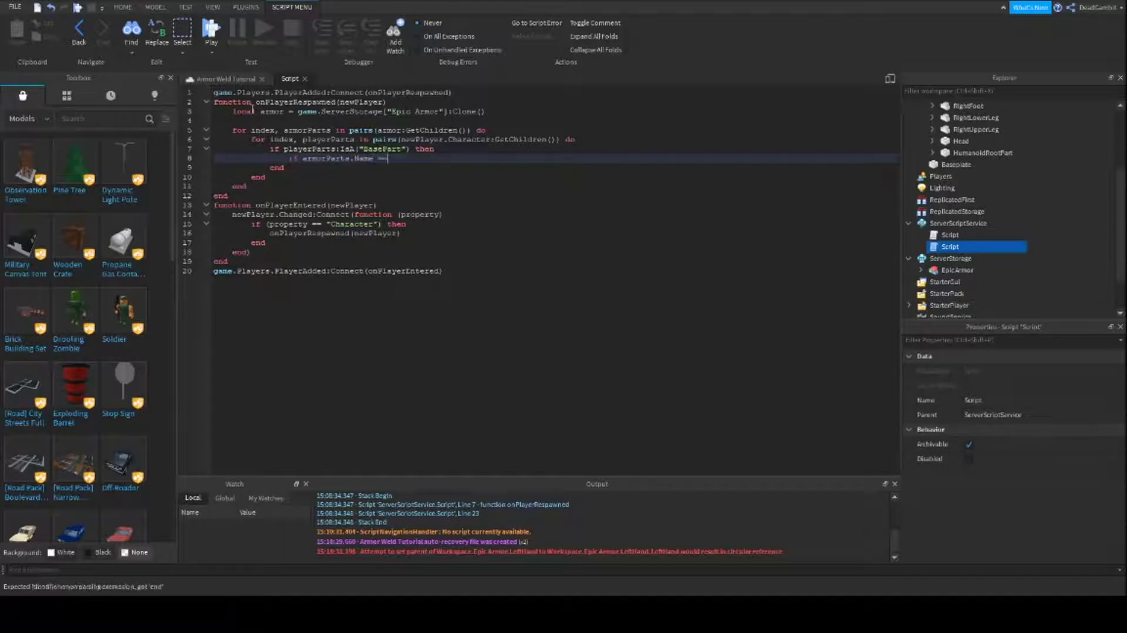
text( playerParts.Name)
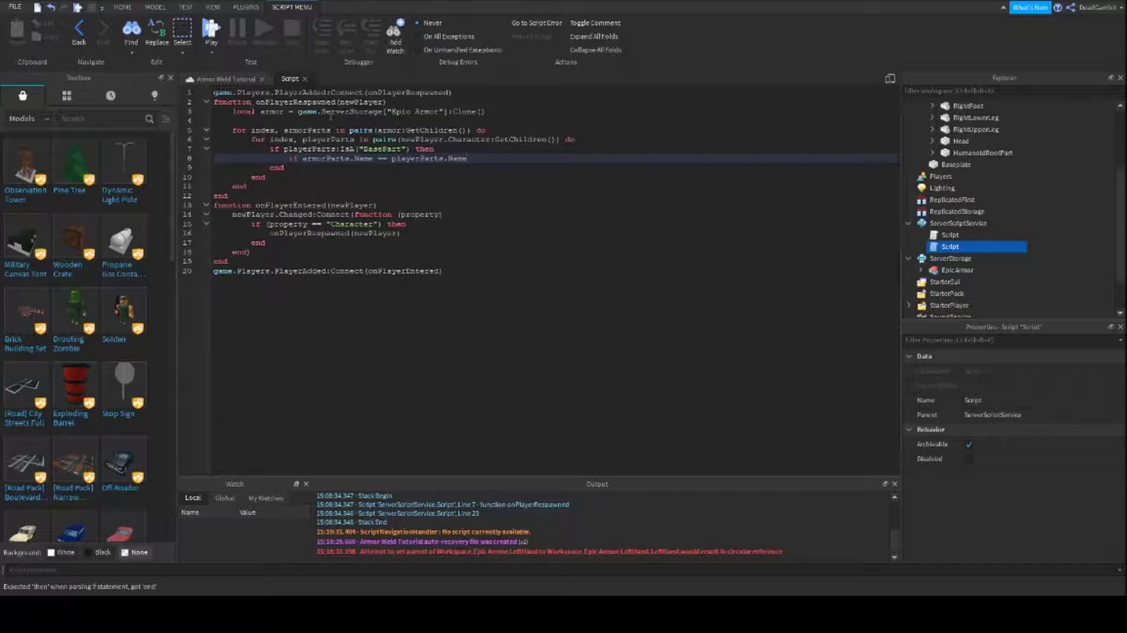
Examine the body-part models inside Epic Armor in ServerStorage and compare their names with the Dummy's parts in Workspace
click(306, 127)
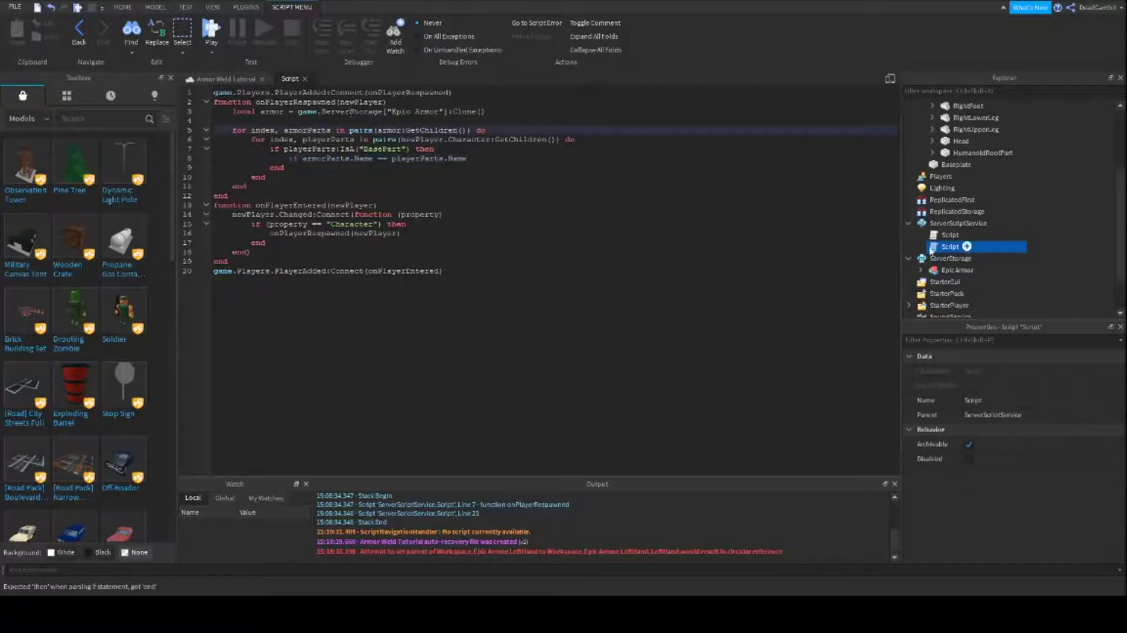
click(920, 269)
scroll(965, 233, down, 2)
click(965, 224)
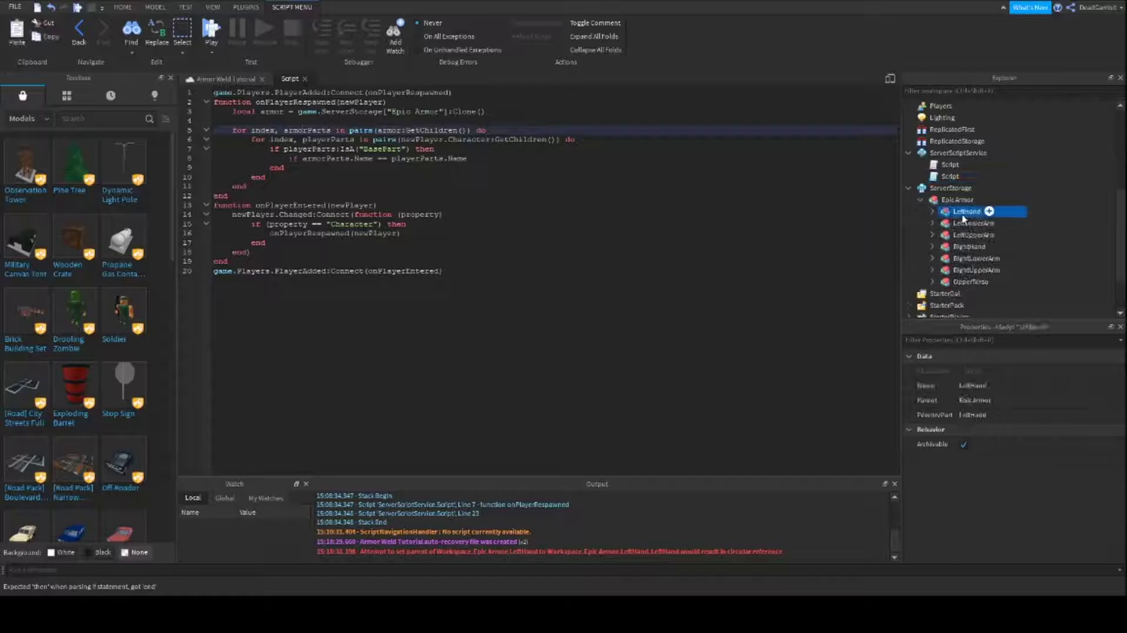
click(966, 235)
click(964, 249)
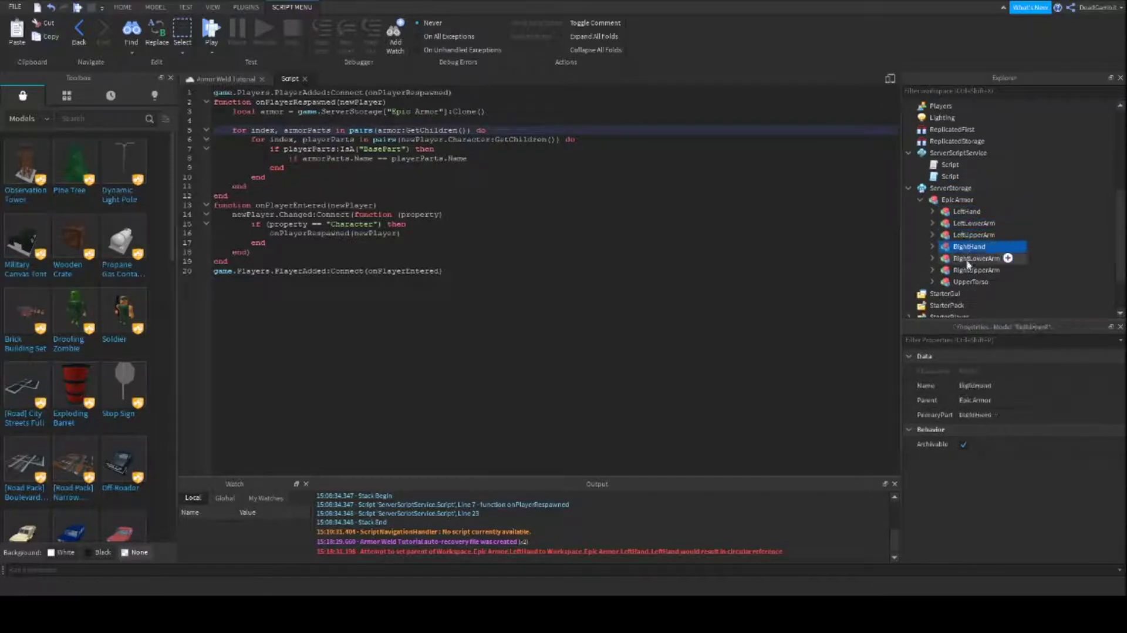
click(967, 260)
click(968, 271)
click(970, 281)
click(960, 239)
click(959, 227)
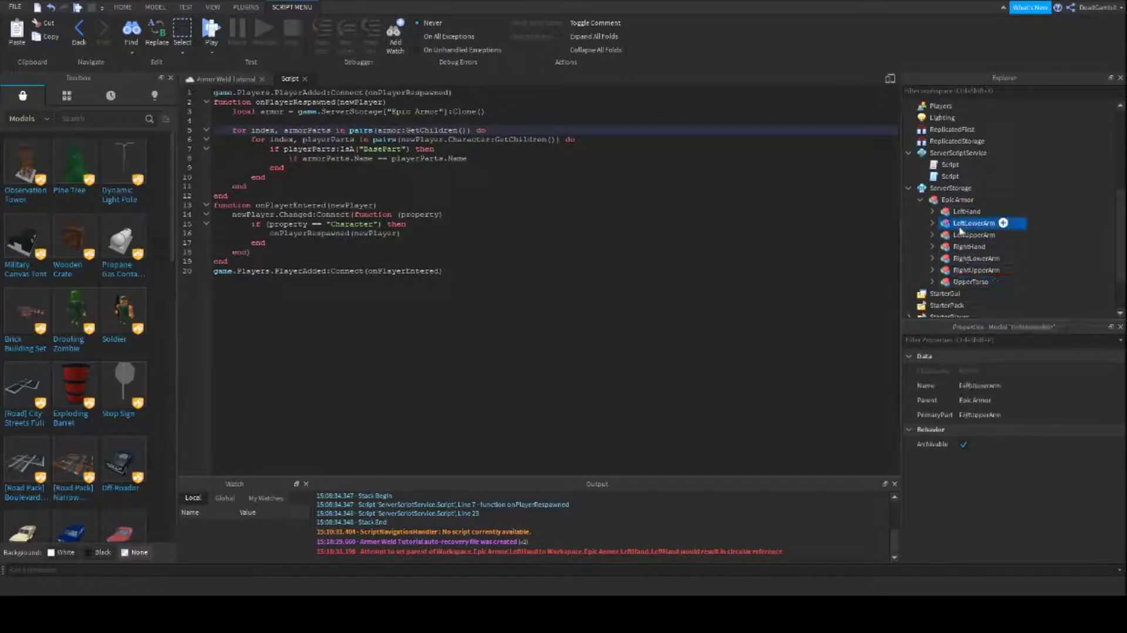
click(959, 215)
click(960, 238)
click(967, 247)
click(968, 259)
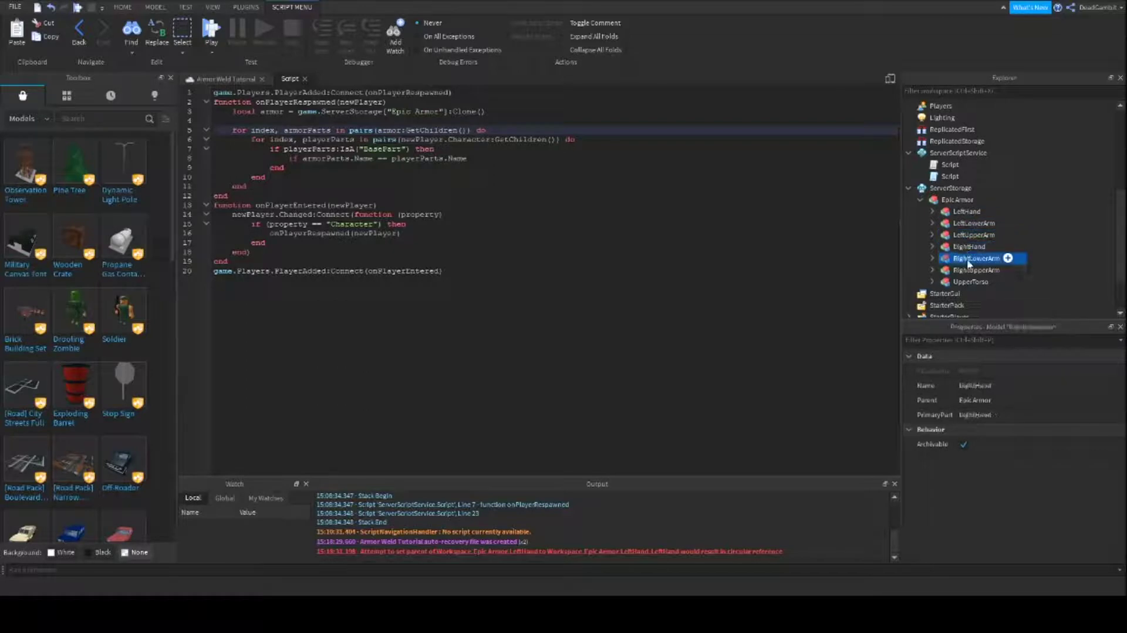
click(970, 270)
click(970, 282)
click(970, 270)
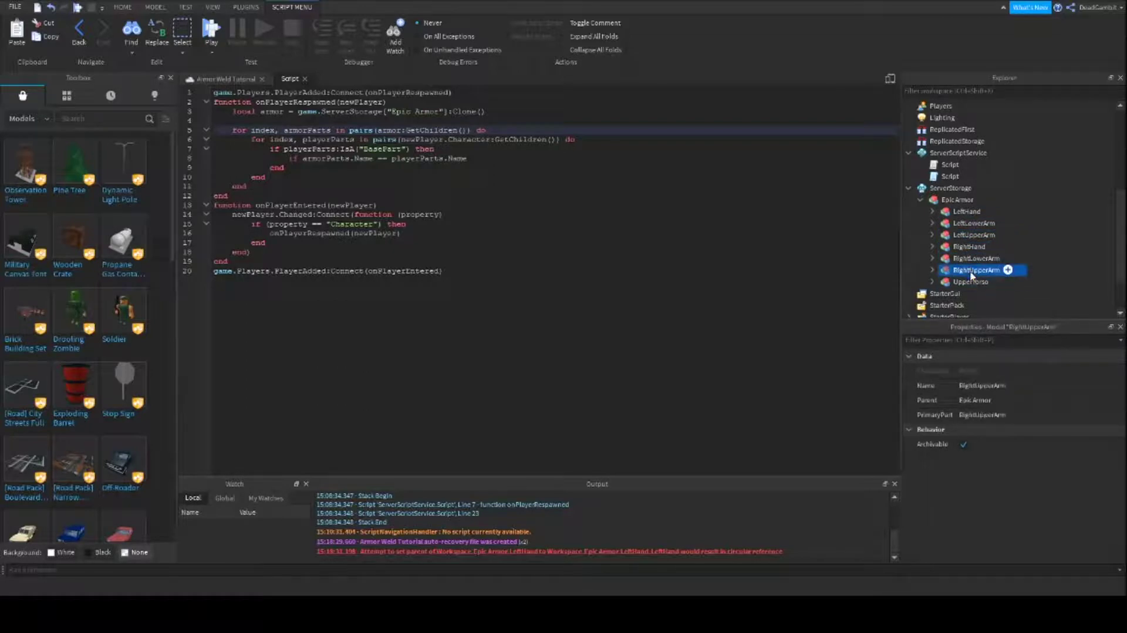
click(967, 247)
click(968, 259)
click(969, 270)
click(968, 258)
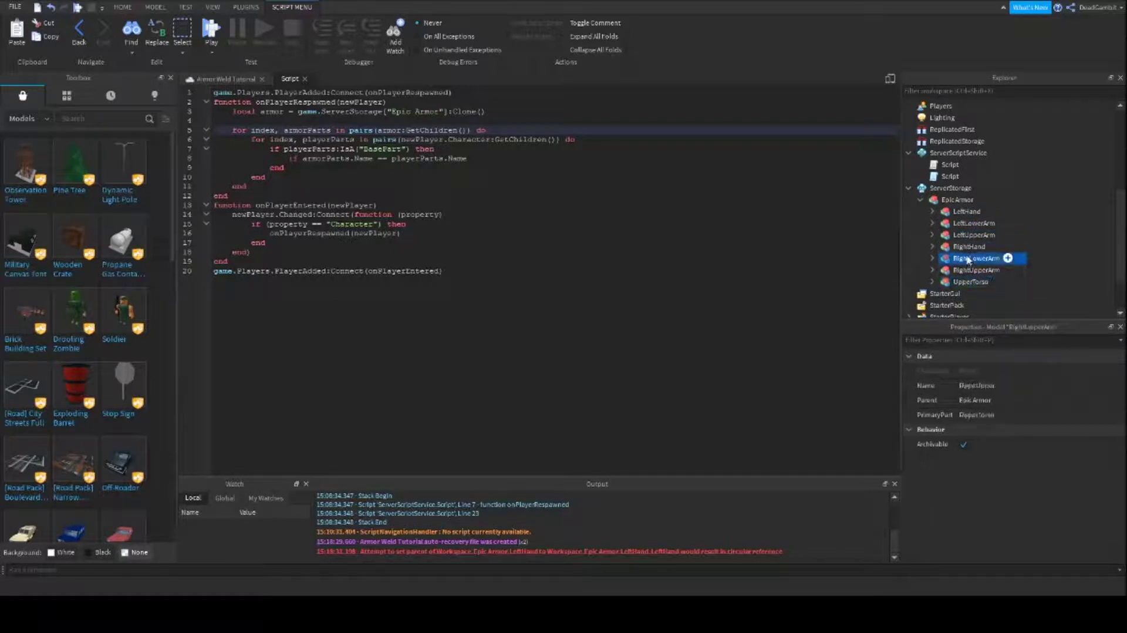
click(335, 158)
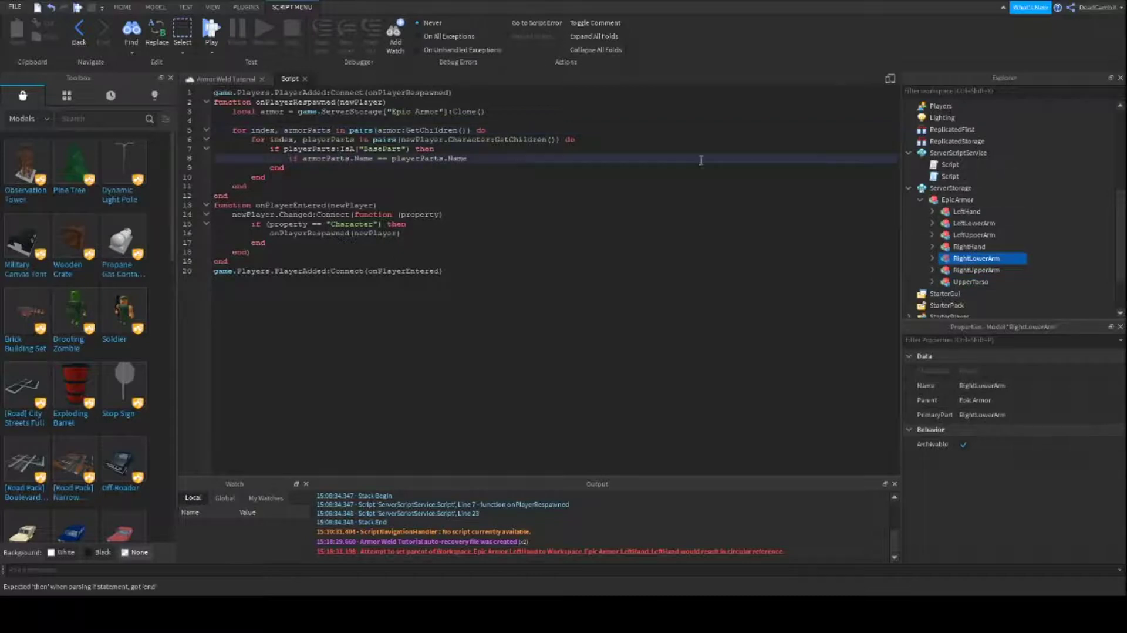
scroll(943, 199, up, 5)
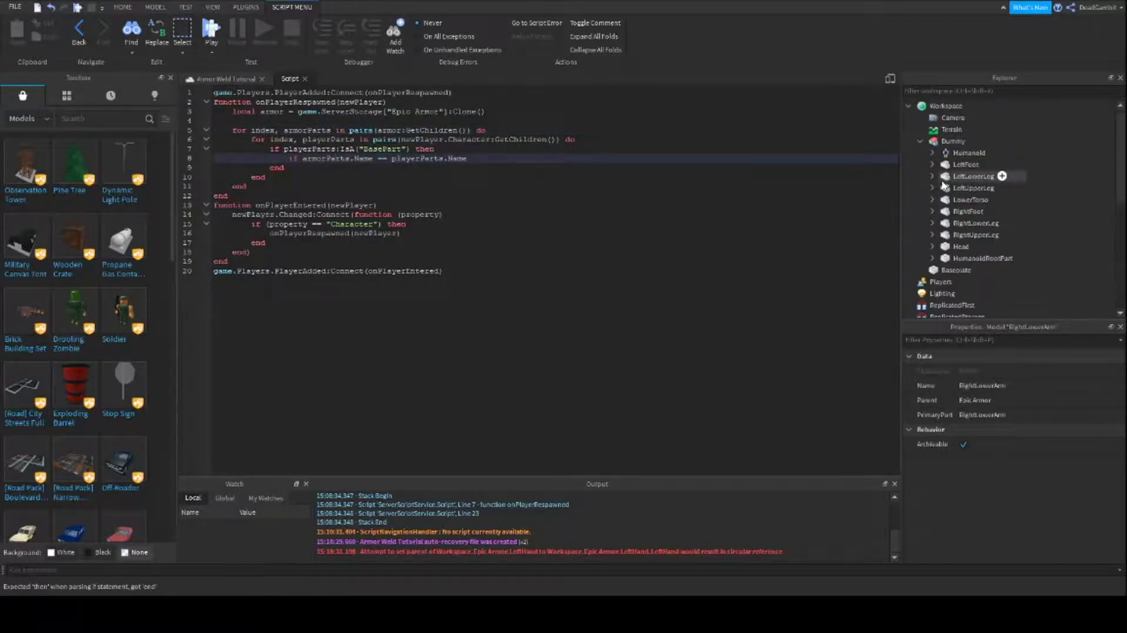
click(969, 176)
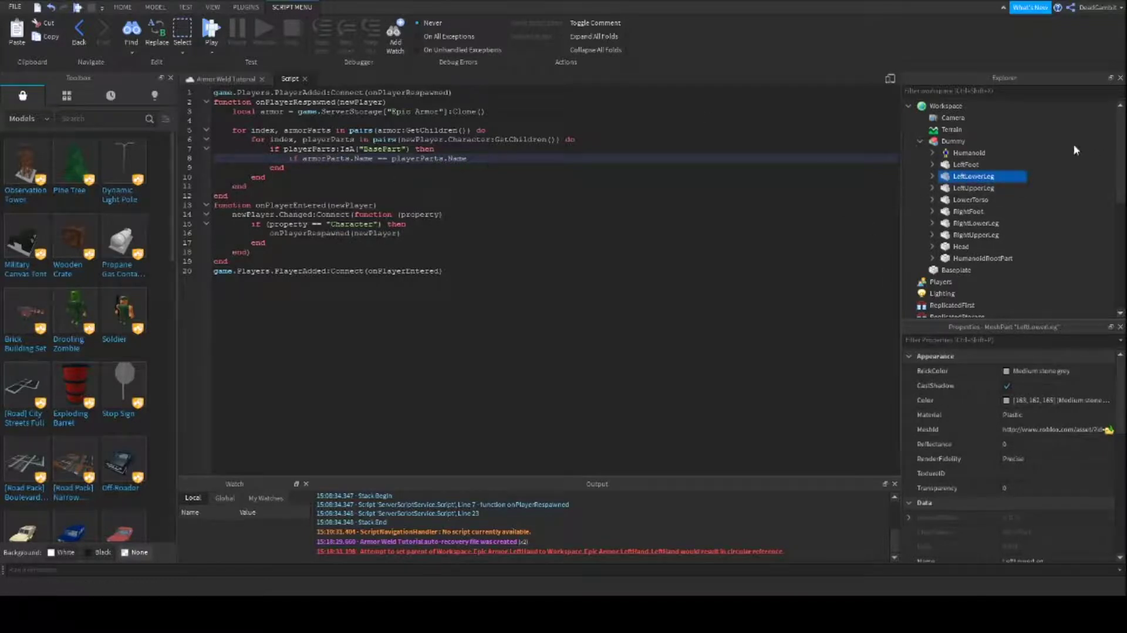
Complete the armorParts.Name and playerParts.Name comparison with "then" and open its block with a closing "end"
click(496, 156)
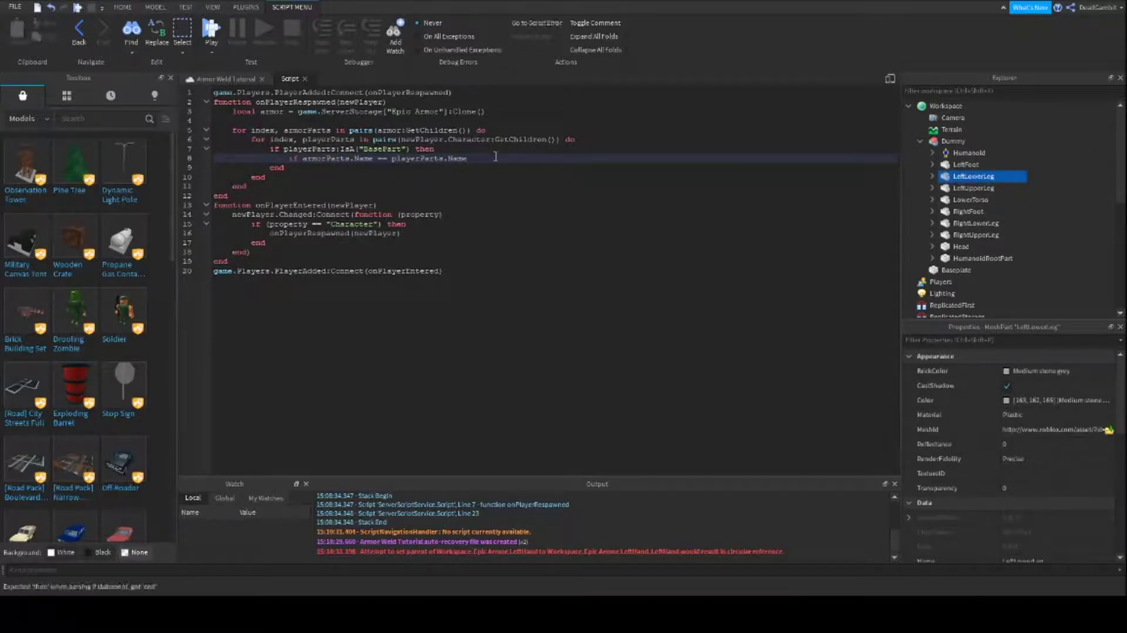
text(then)
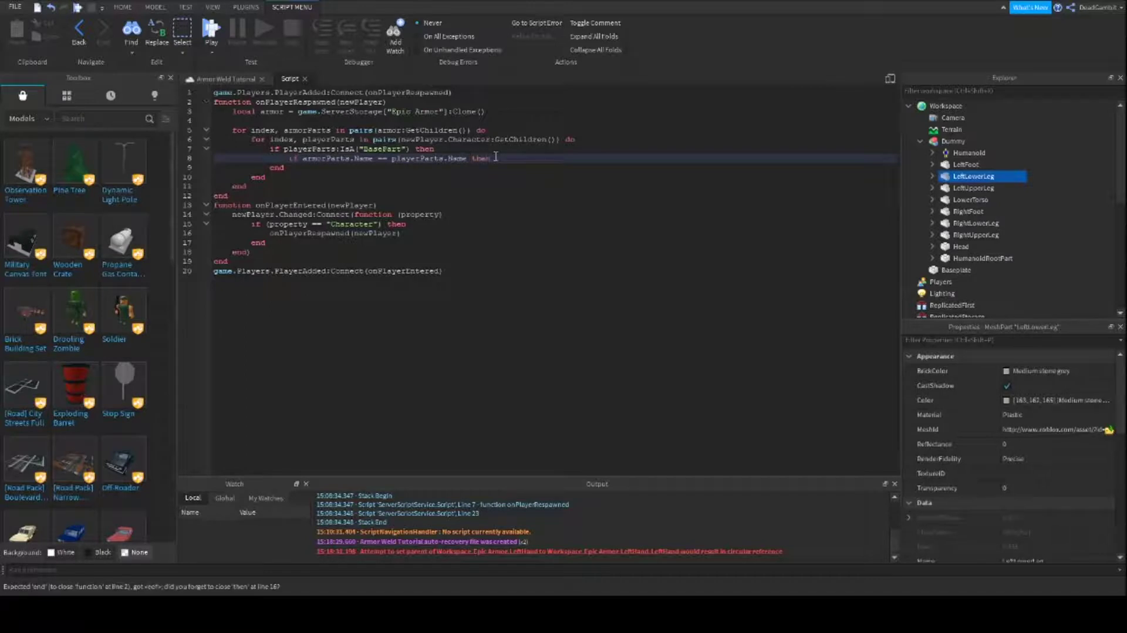
key(Return)
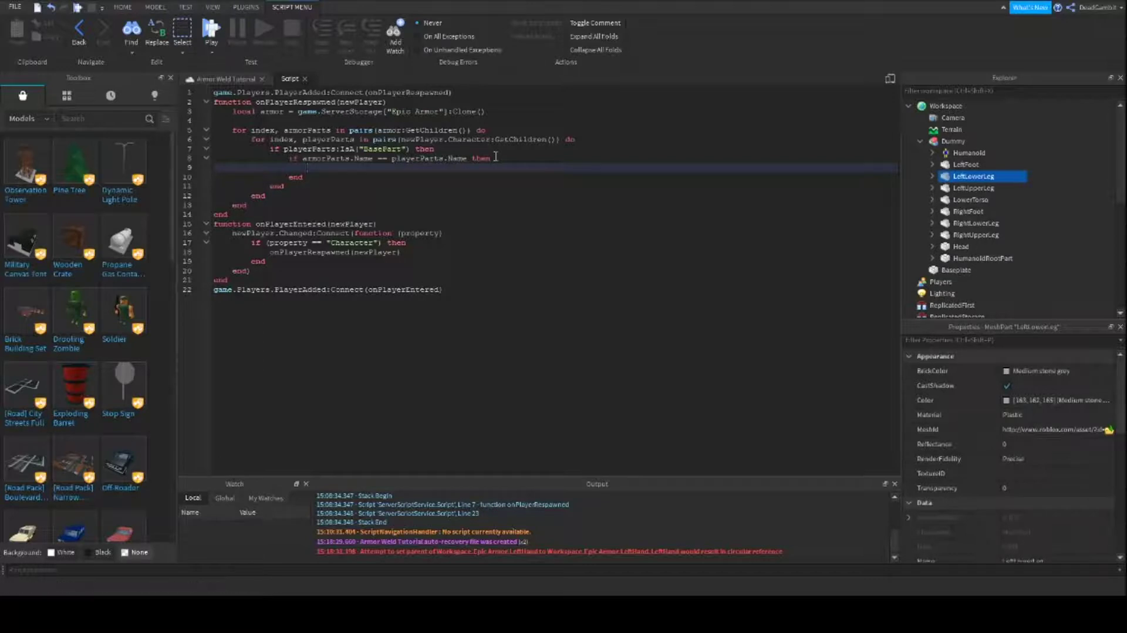
Inside the name comparison, add the line "armorParts.PrimaryPart.CFrame = playerParts.CFrame"
text(arm)
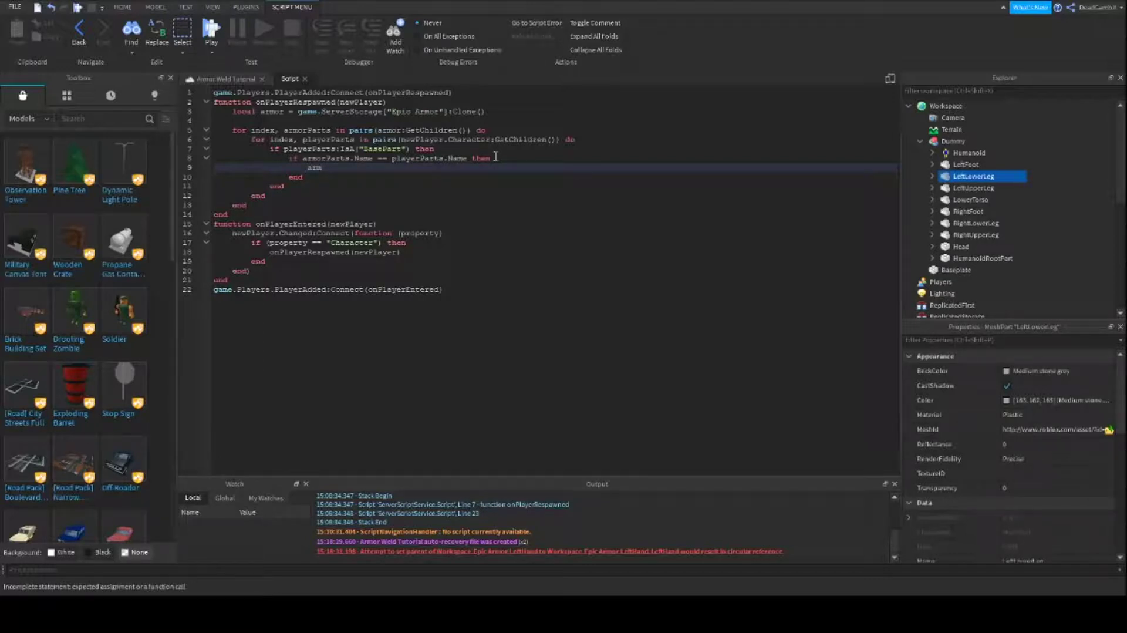
text(orParts.PrimaryPart.CFrame = playerParts)
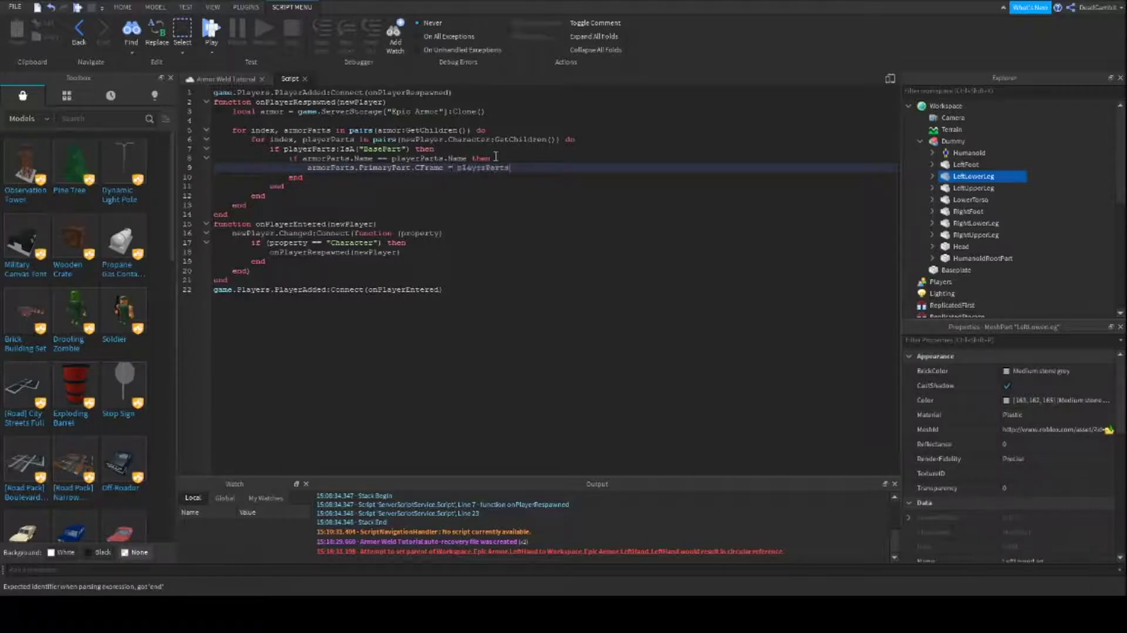
text(.CFrame)
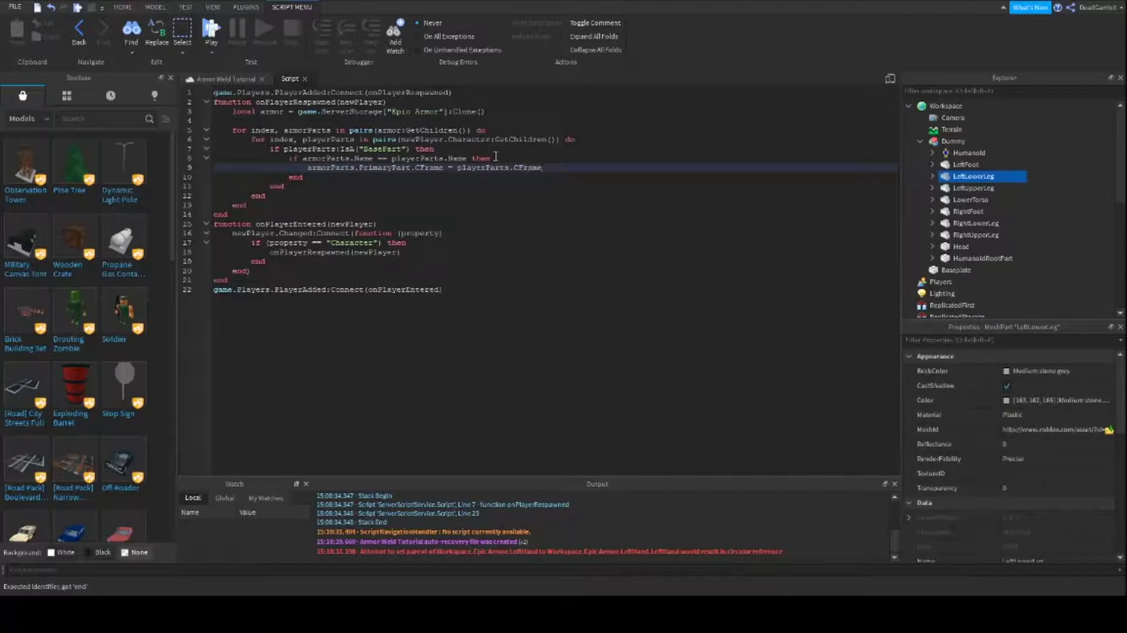
Below the CFrame assignment, declare a weld variable with "local weld = Instance.new("Weld")"
key(Return)
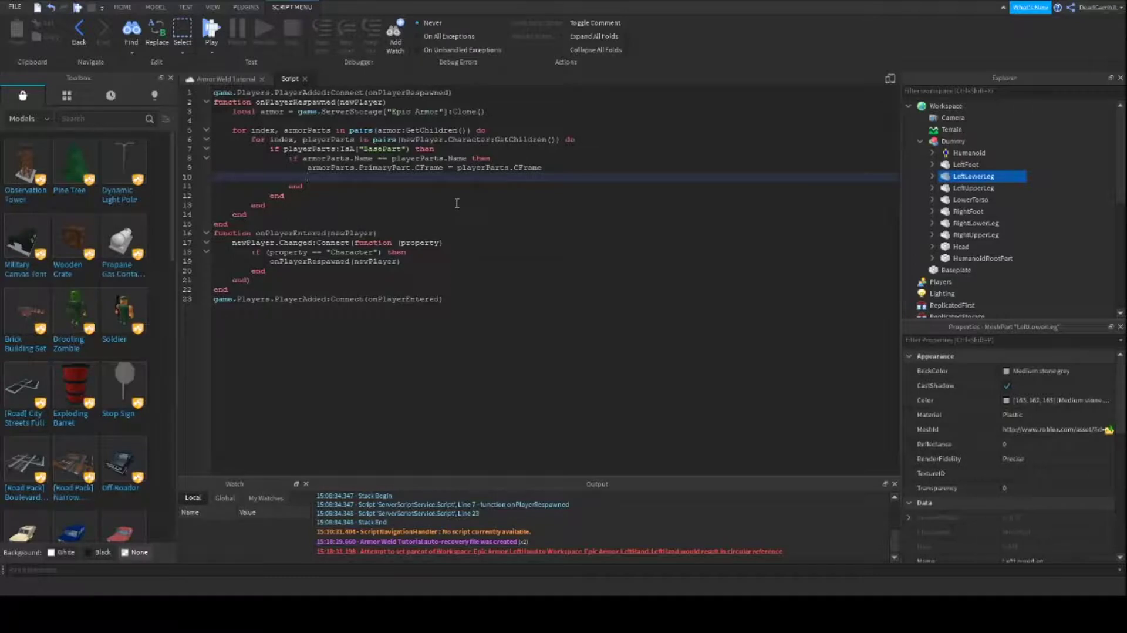
text(local weld)
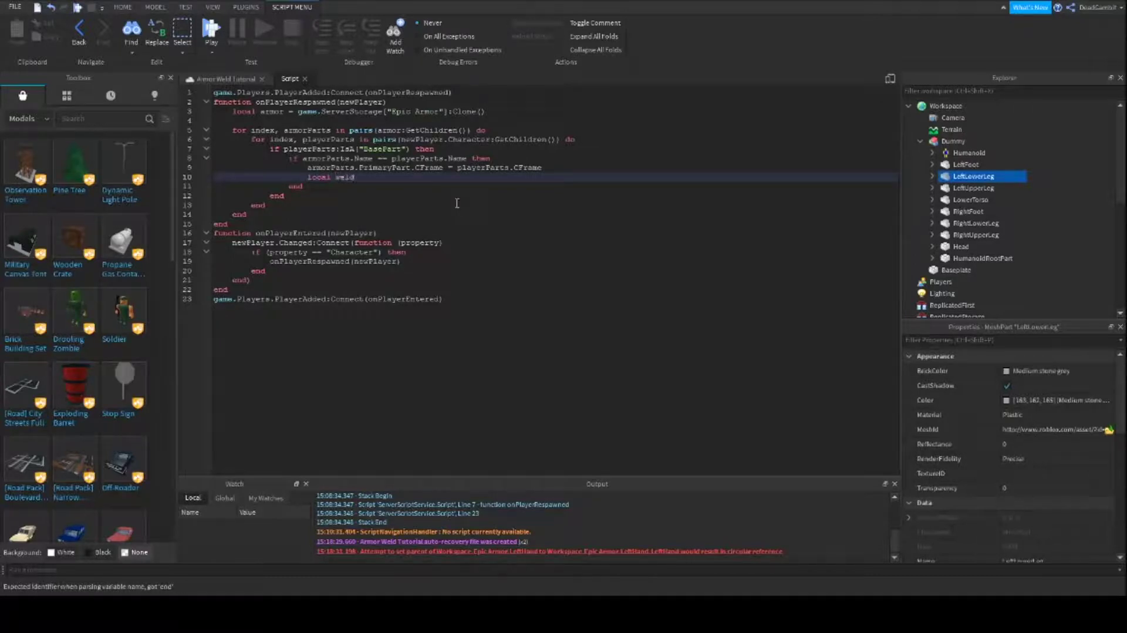
text( = new)
key(BackSpace)
key(BackSpace)
key(BackSpace)
text(Instance.new()
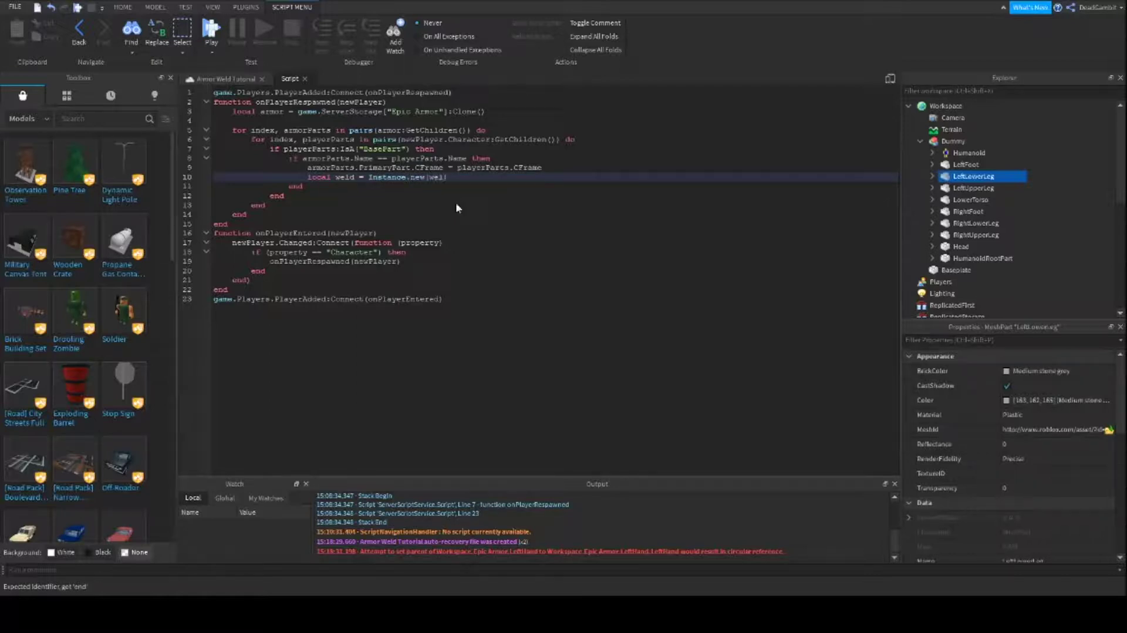
text("Weld"),)
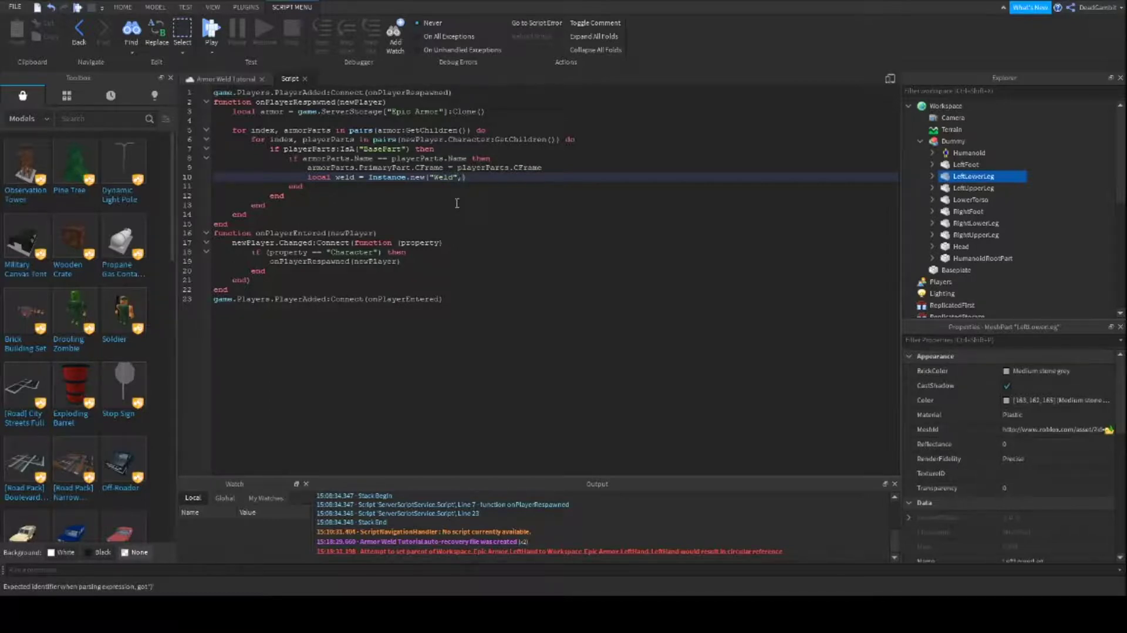
text( armor)
Try passing armorParts.PrimaryPart as the second argument of Instance.new("Weld"), and remove that argument
key(Down)
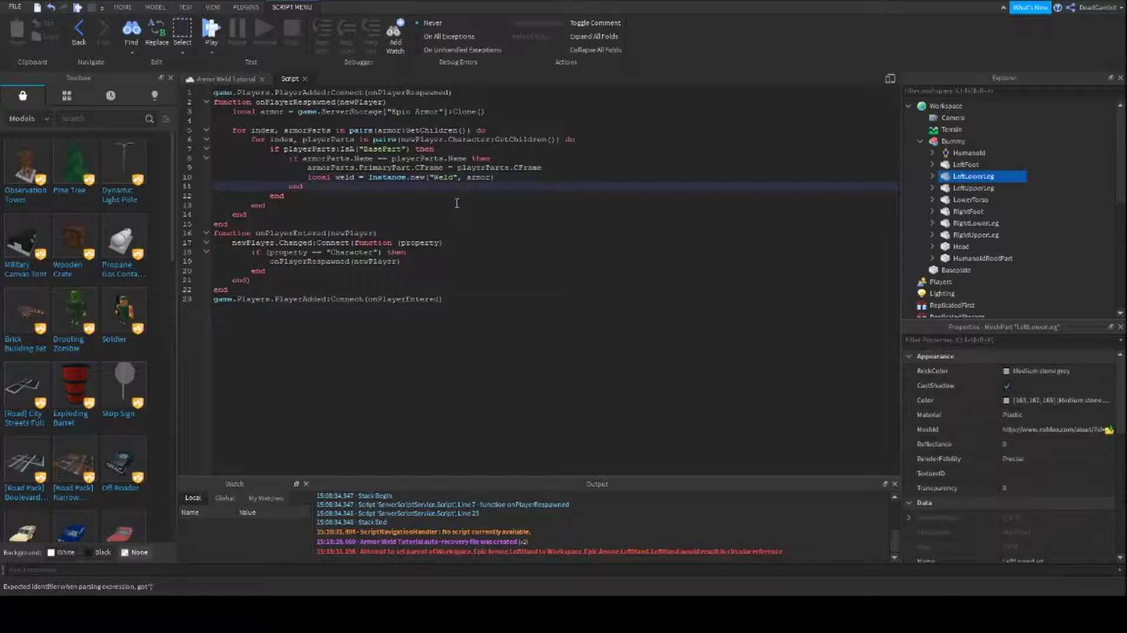
key(BackSpace)
key(ctrl+z)
key(Up)
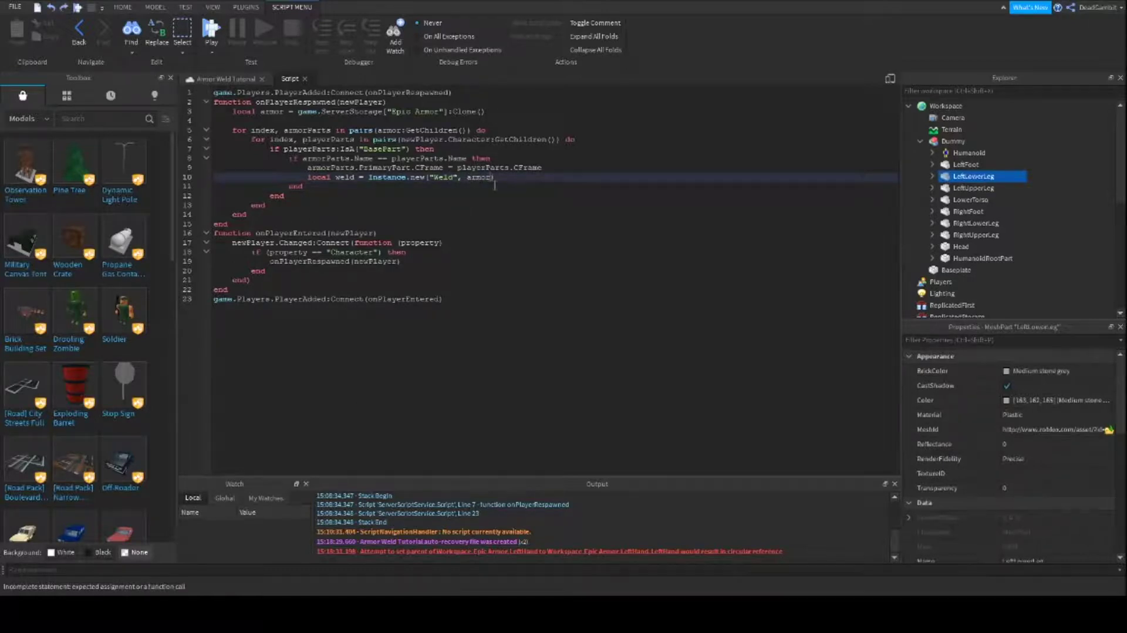
text(parts.Primary)
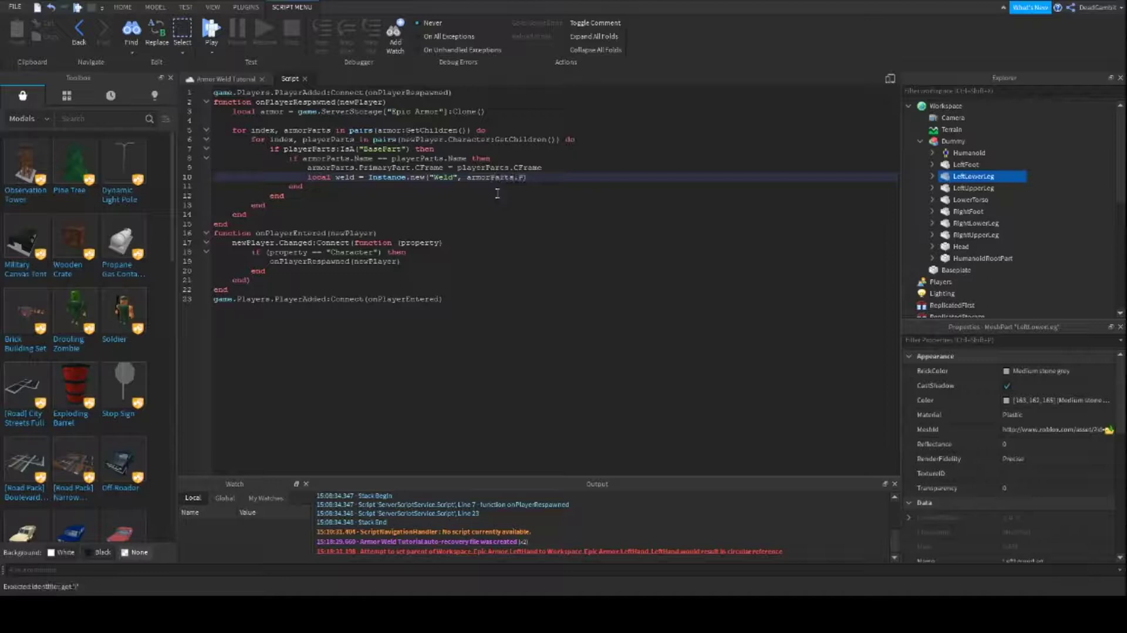
text(Part)
drag(570, 178, 460, 178)
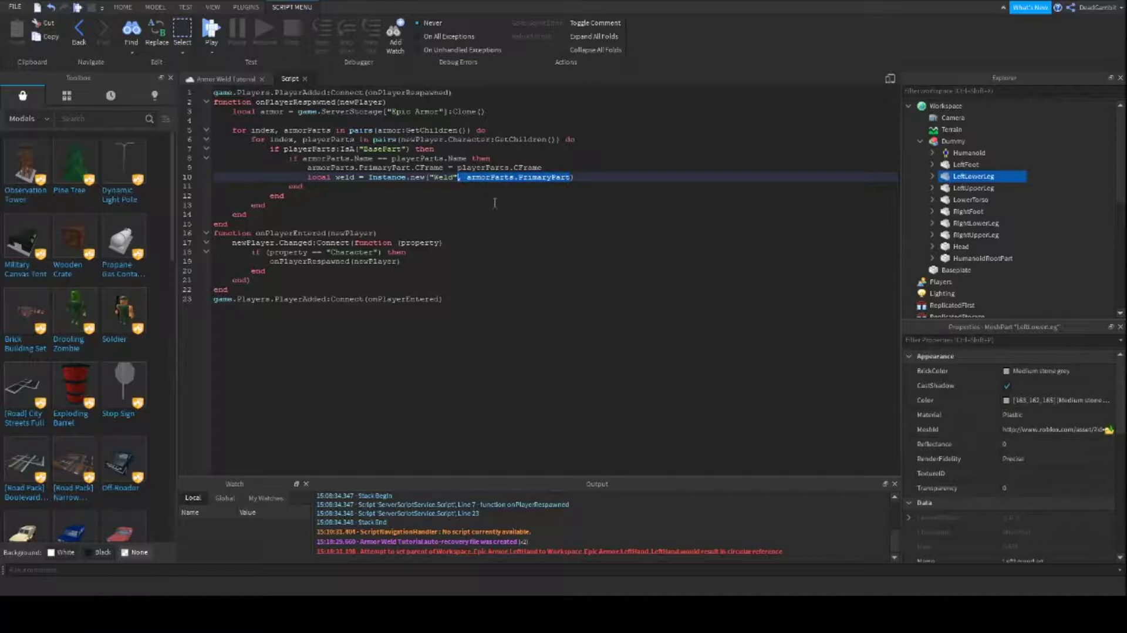
key(BackSpace)
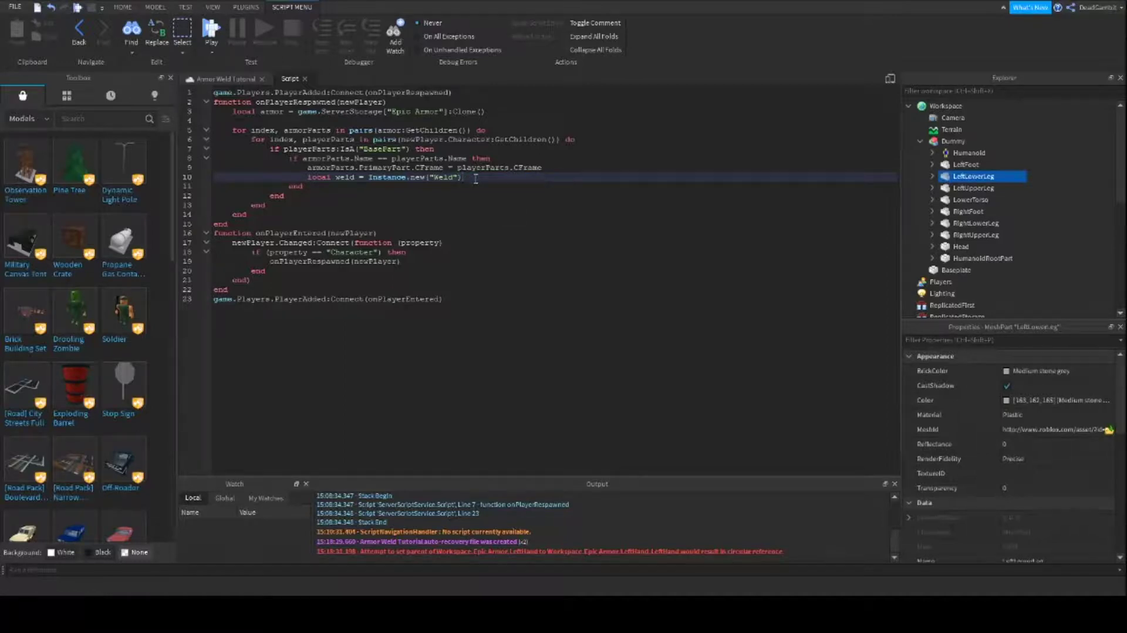
Below the weld declaration, add the line "weld.Part0 = playerParts"
key(Return)
text(weld.P)
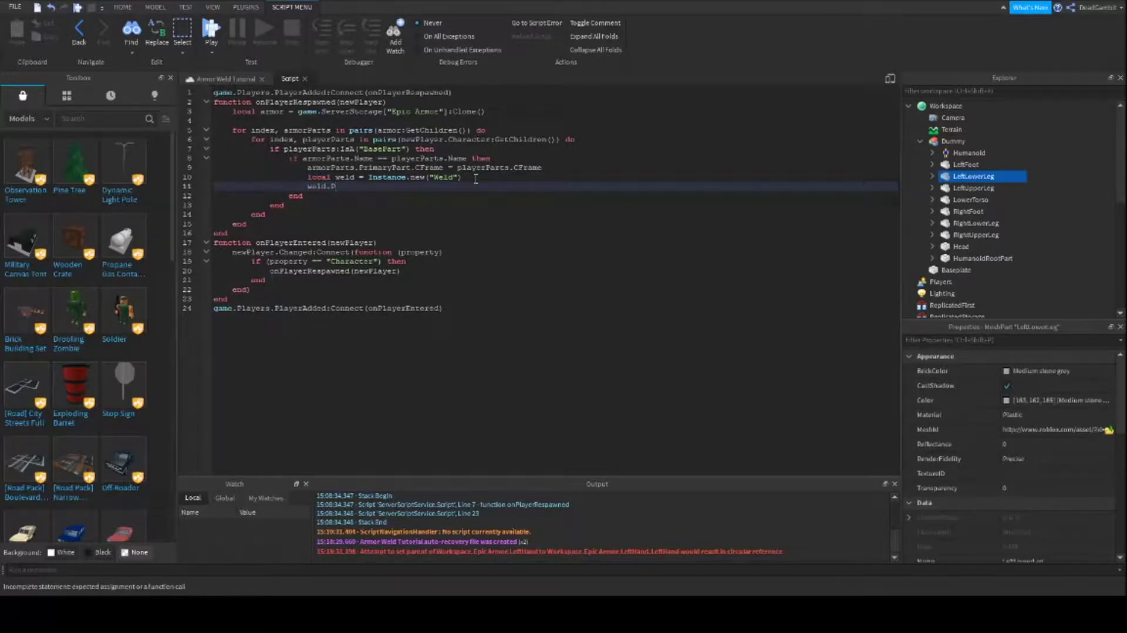
text(arent)
text( =)
text( playerParts)
Below the Part0 assignment, add the line "weld.Part1 = armorParts.PrimaryPart"
key(Return)
text(w)
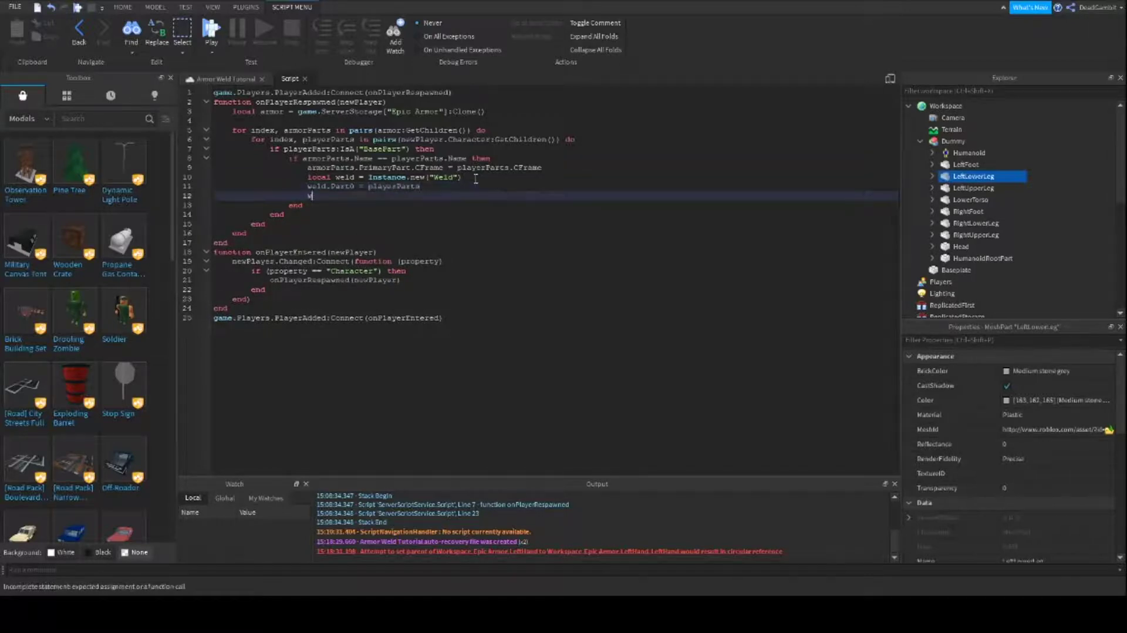
text(eld.Part1 = armorParts.P)
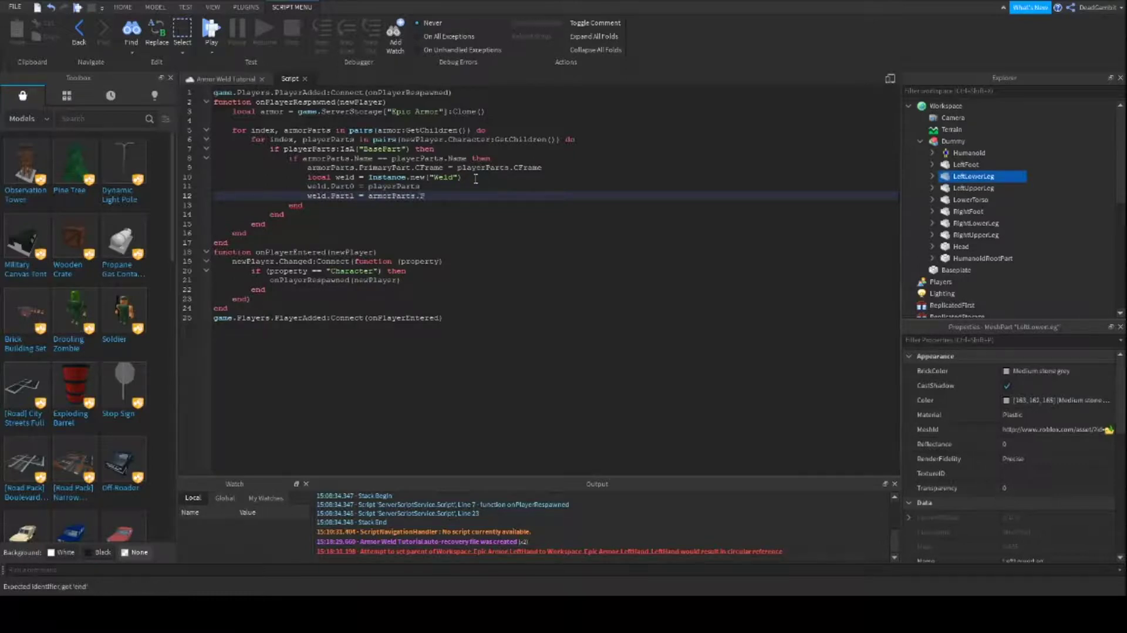
text(rimaryPart)
Below the Part1 assignment, add the line "weld.Parent = armorParts.PrimaryPart"
key(Return)
text(we)
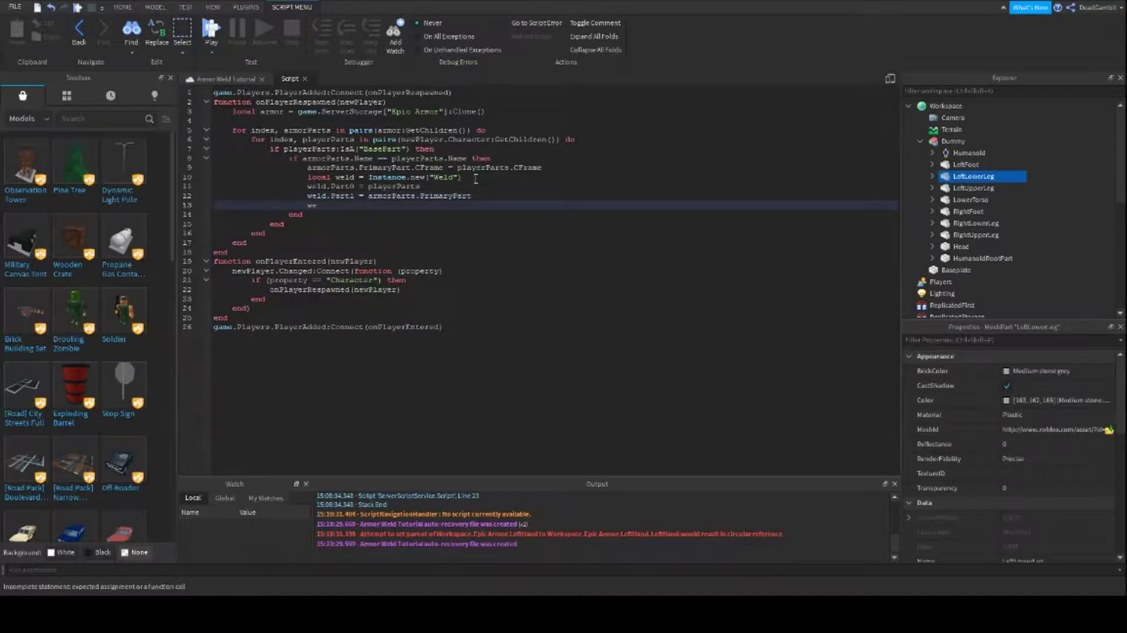
text(ld.Parent = armorParts)
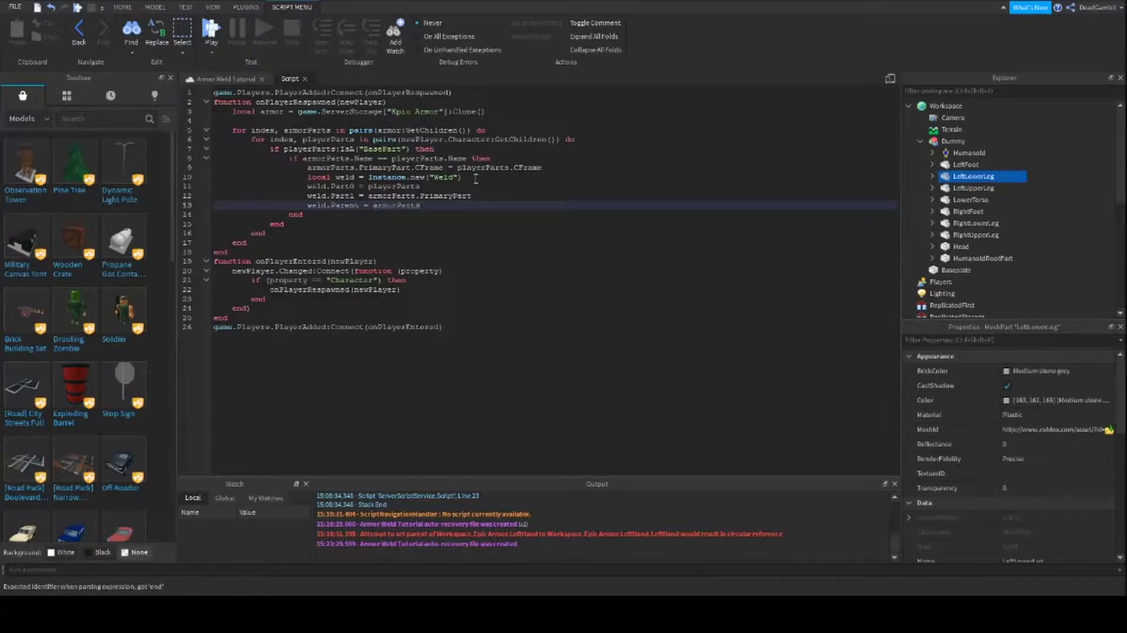
text(.PrimaryPart)
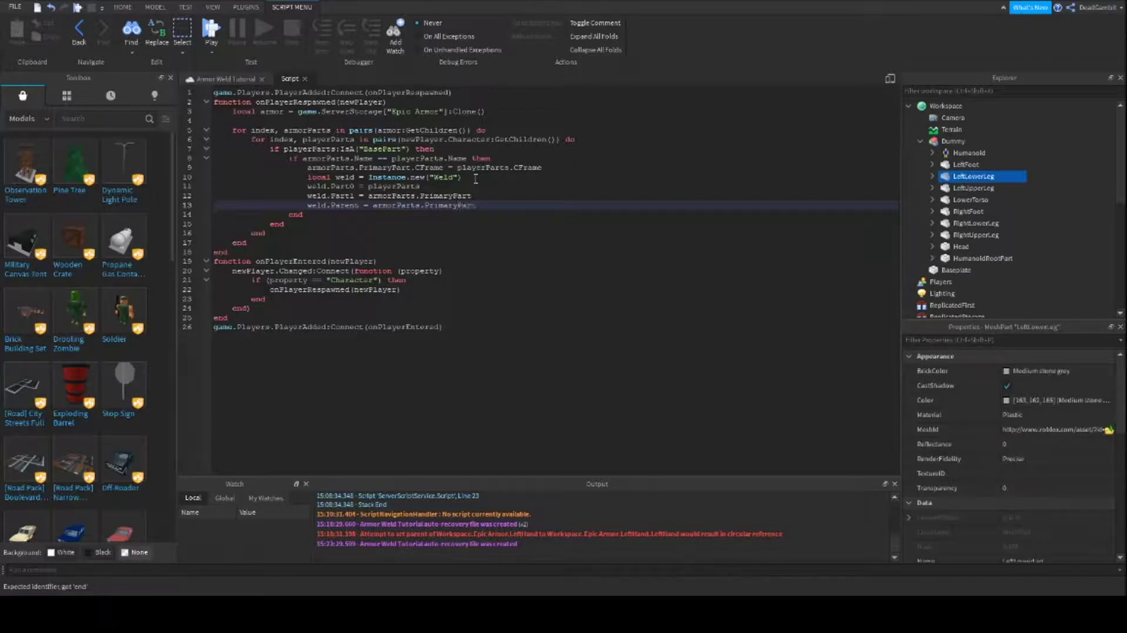
click(461, 186)
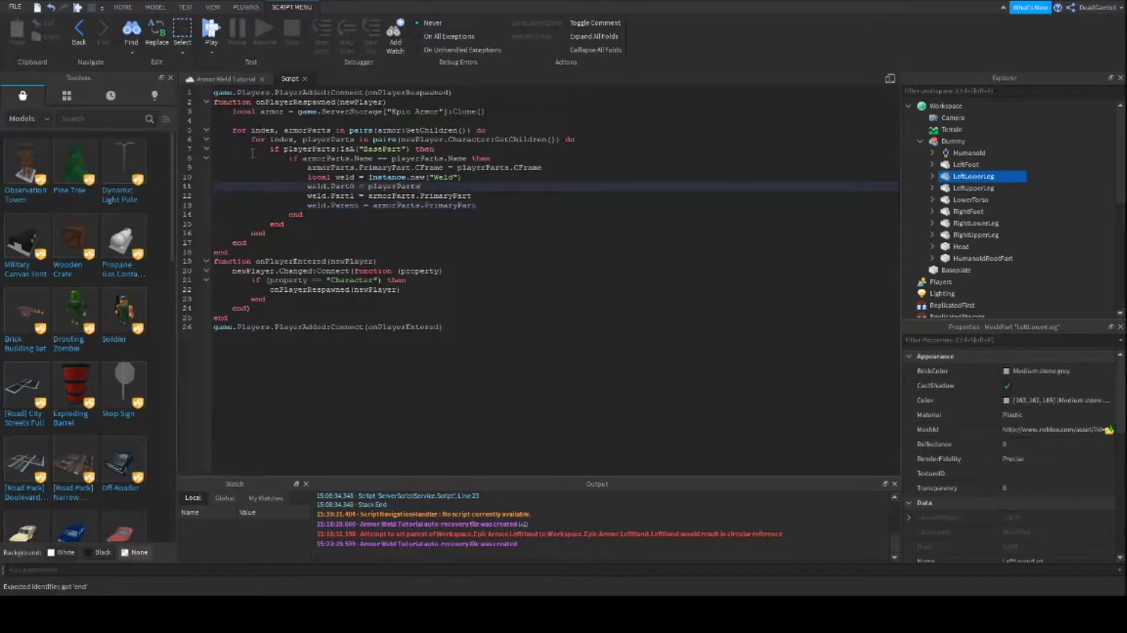
Below the armor clone line, add the line "armor.Parent = newPlayer.Character"
click(245, 121)
text(armor.Pa)
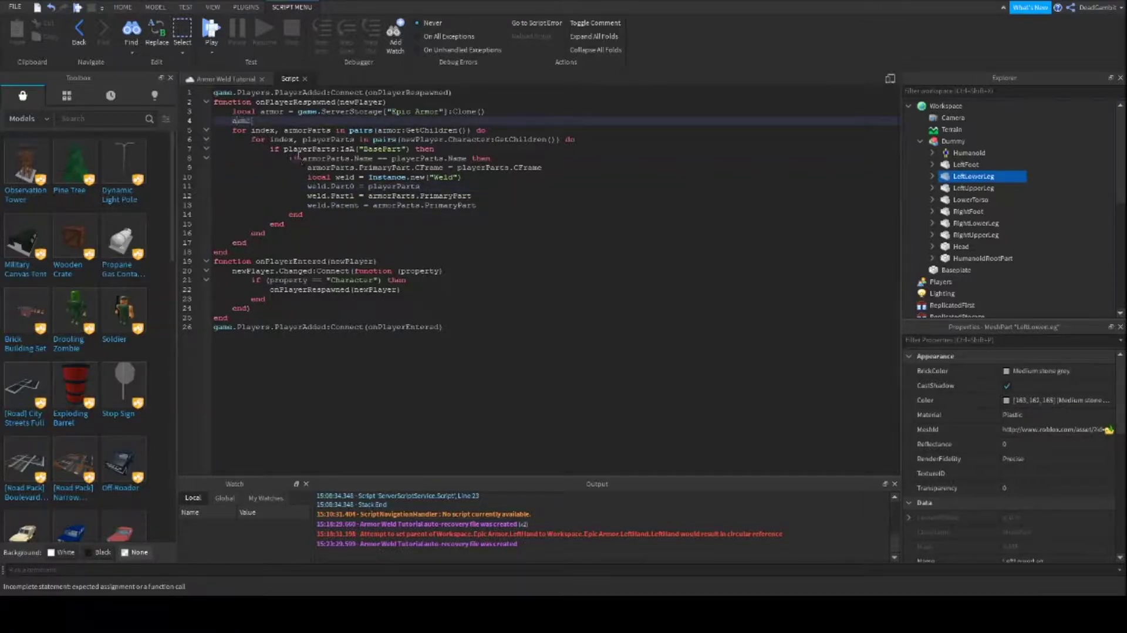
text(rent = pla)
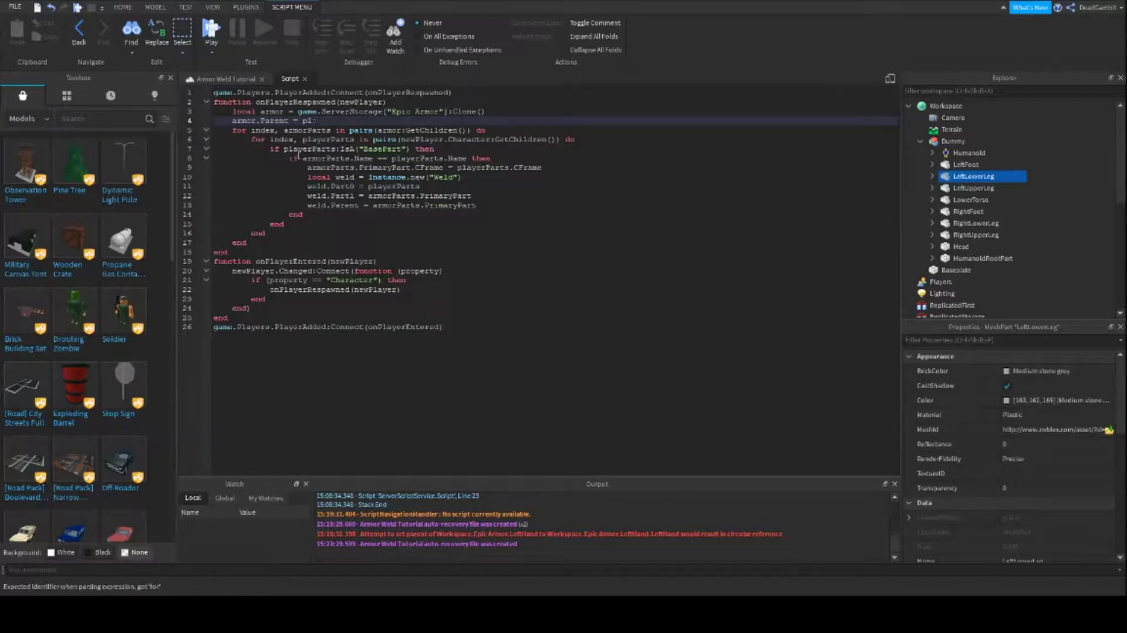
key(BackSpace)
key(BackSpace)
text(newPlayer)
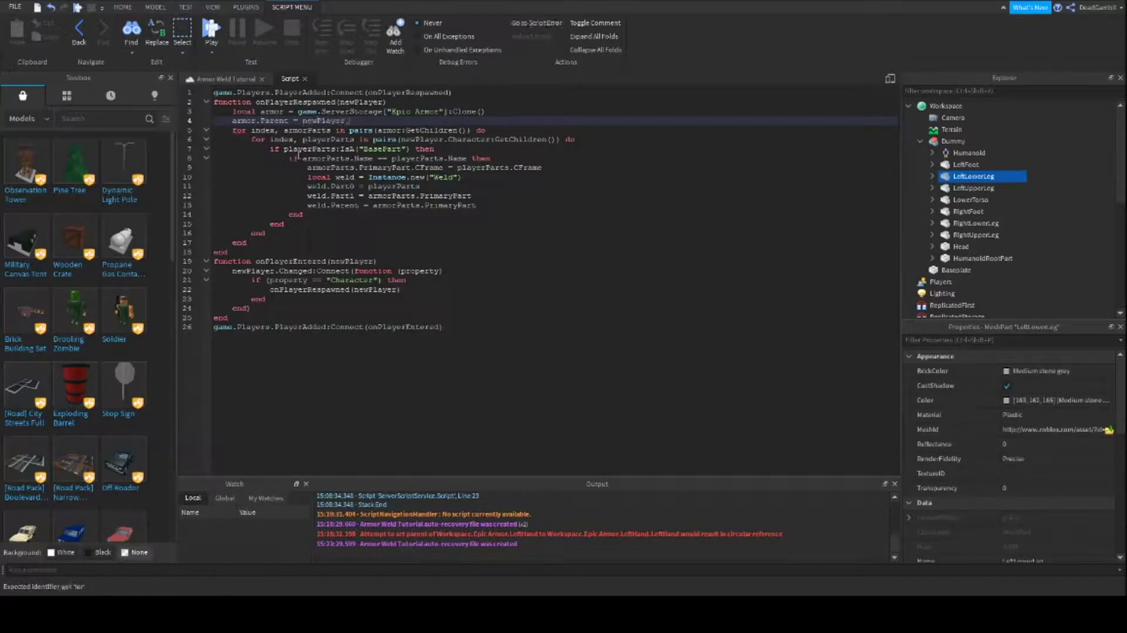
text(.Character)
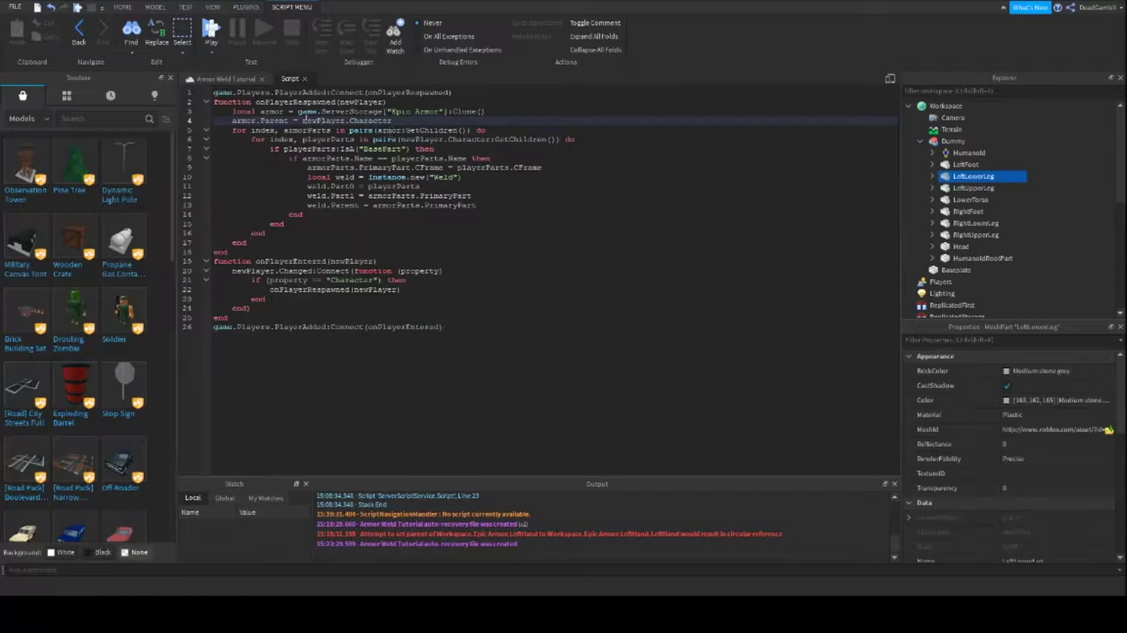
Insert a blank line between the armor clone line and the armor.Parent assignment
click(229, 120)
click(336, 242)
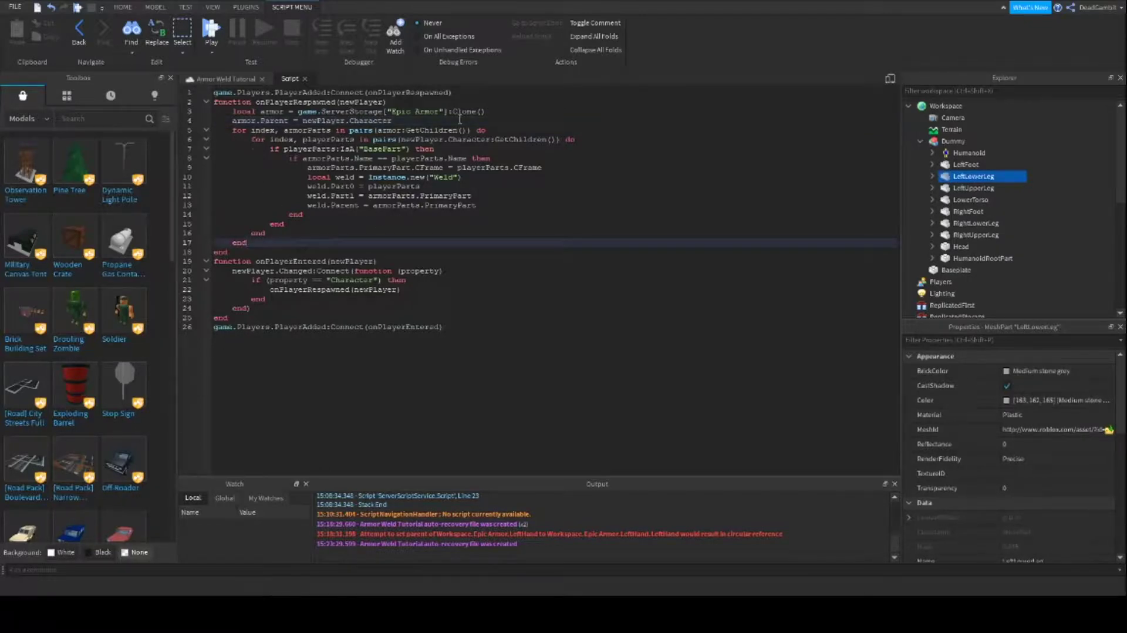
click(495, 112)
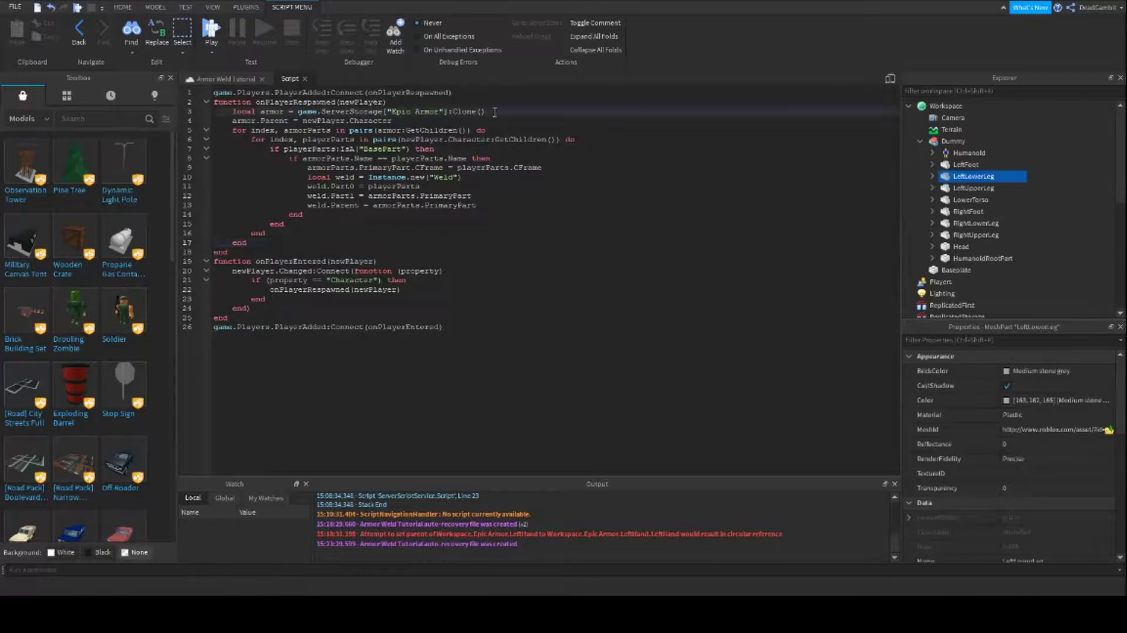
key(Return)
click(451, 176)
Start a playtest of the place and move and jump with the character to check it for the armor
click(226, 78)
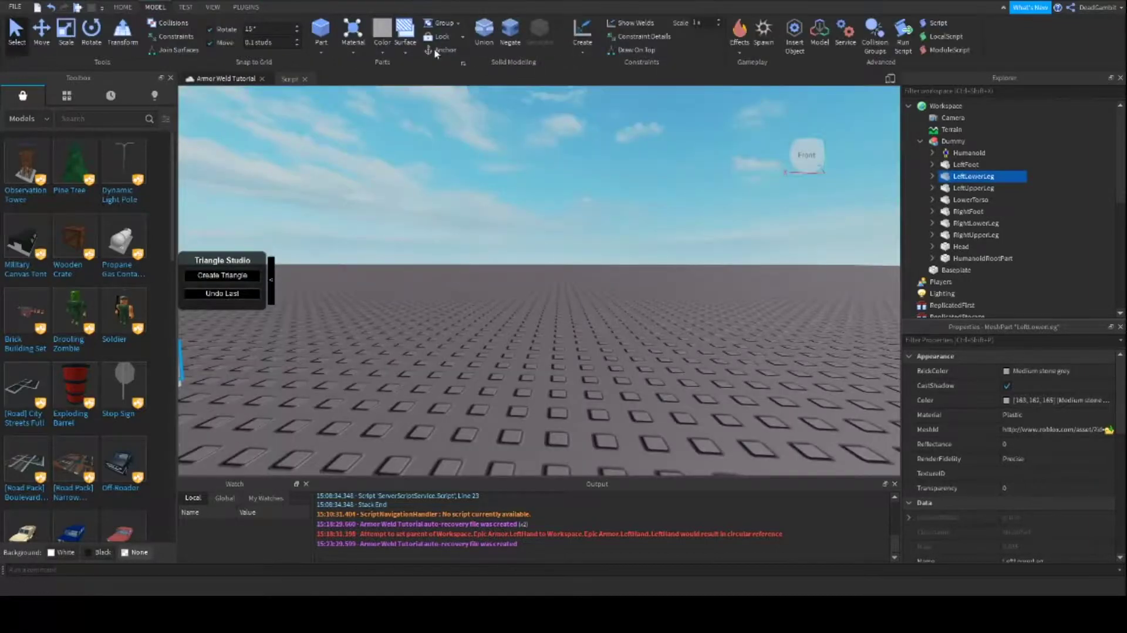
click(81, 11)
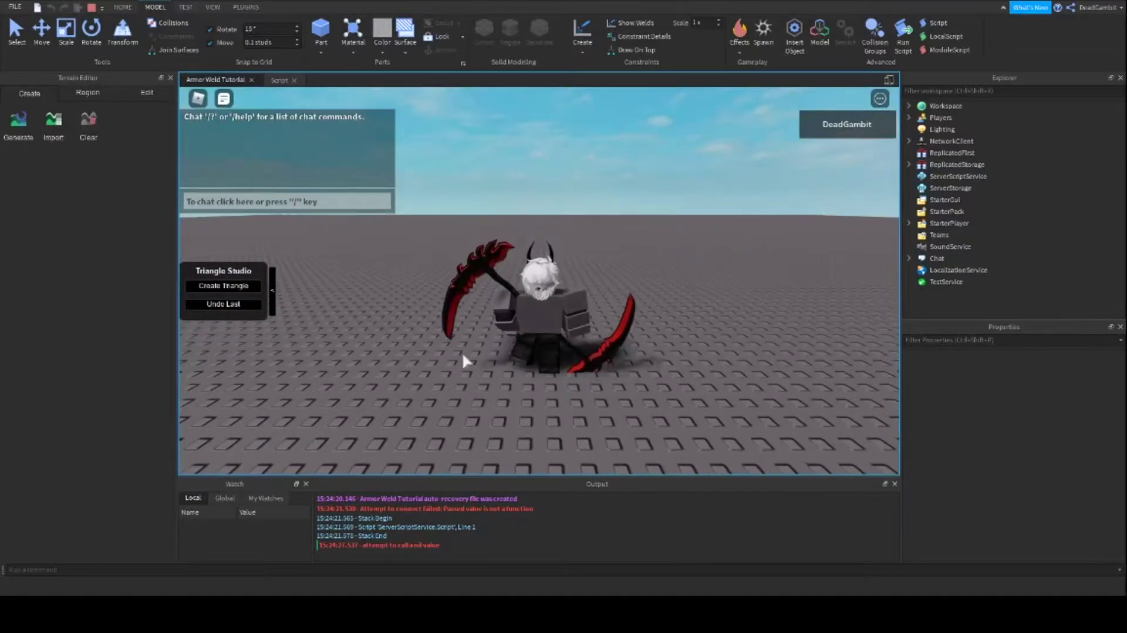
right_drag(614, 380, 508, 368)
key(s)
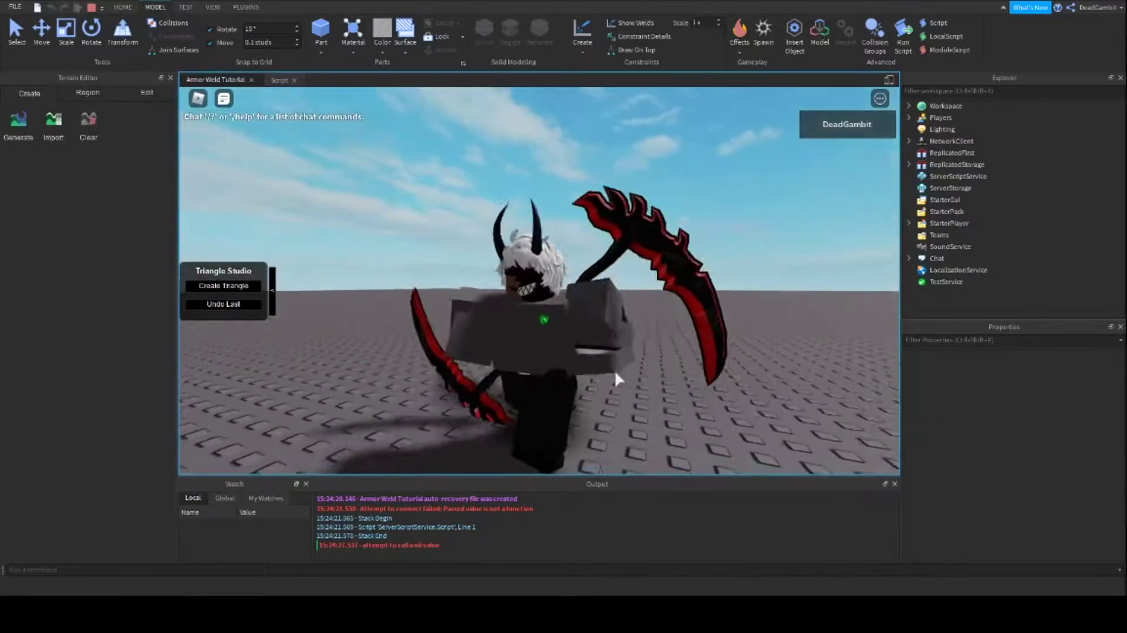
key(s)
key(space)
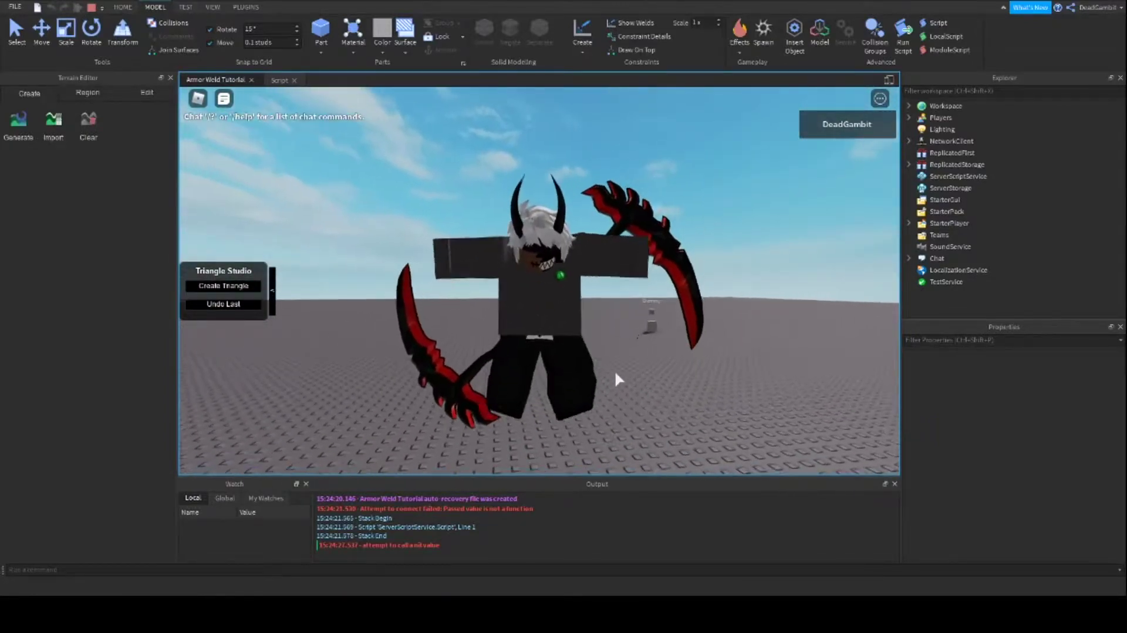
right_drag(615, 371, 615, 379)
key(w)
key(s)
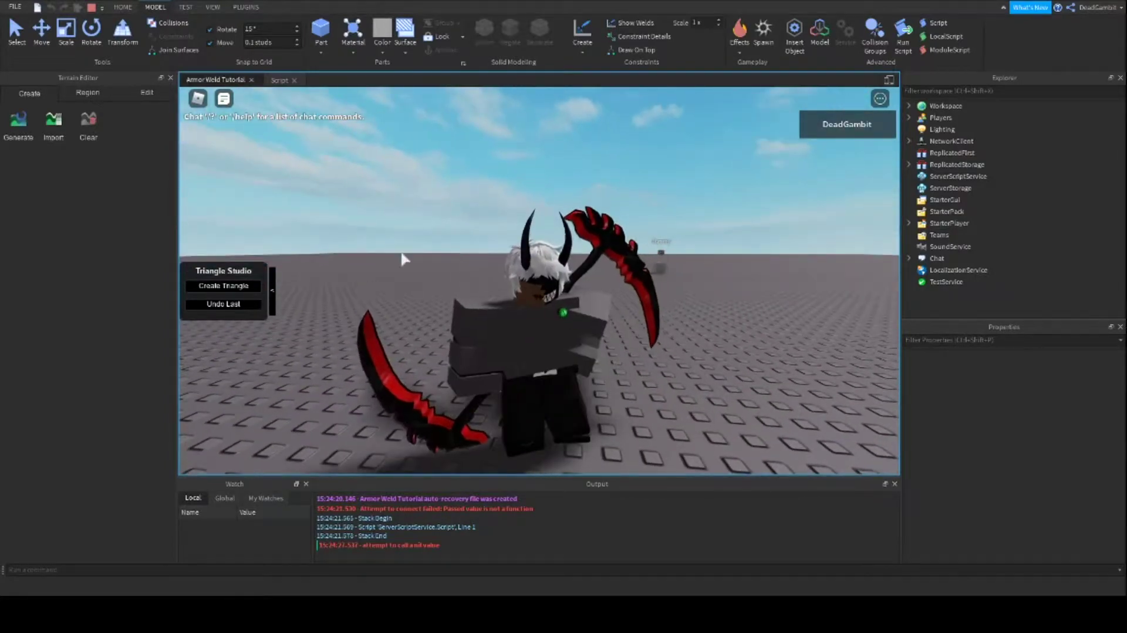
Reset the character in the playtest to trigger the respawn armor script
click(198, 100)
key(r)
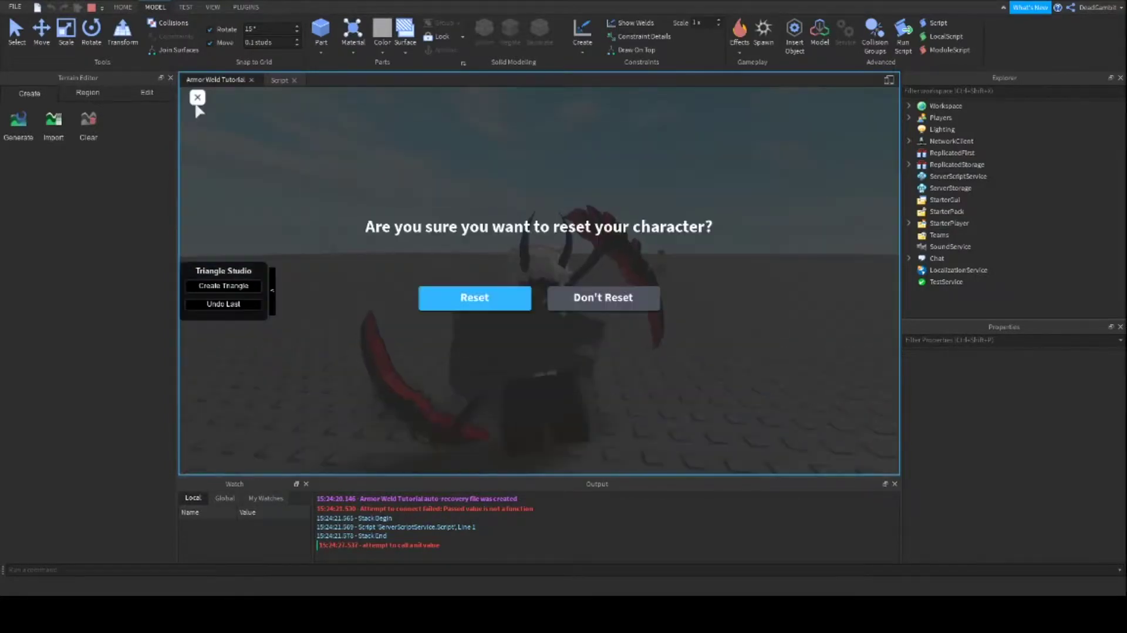
key(Return)
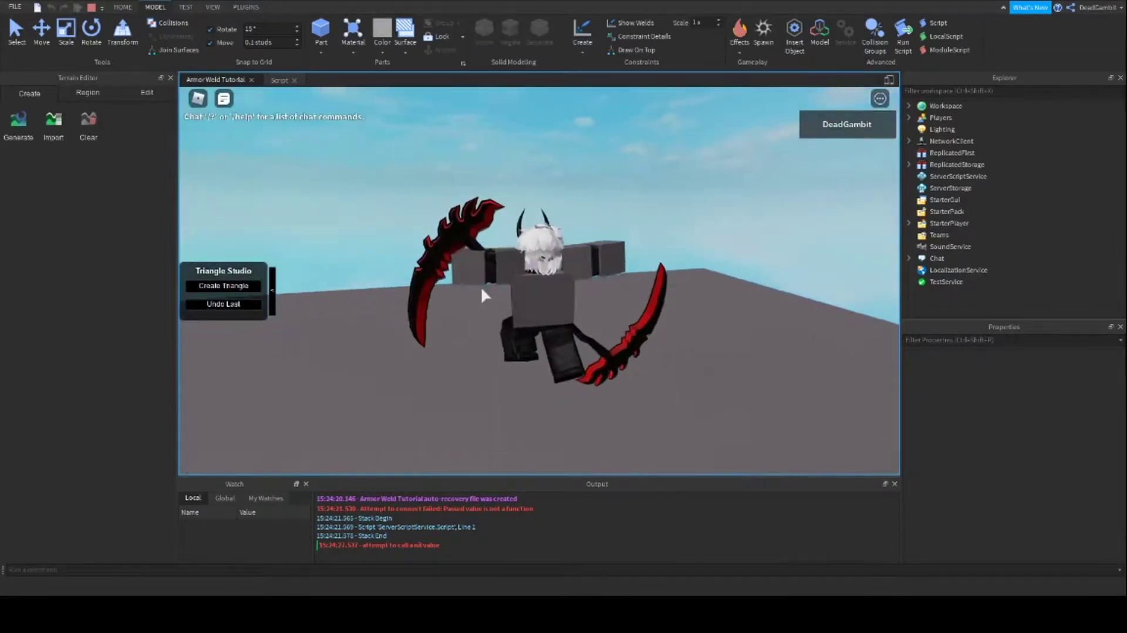
Walk the respawned character around, examine whether the armor is attached to its body parts, and stop the playtest
right_drag(481, 286, 475, 294)
key(d)
key(s)
key(w)
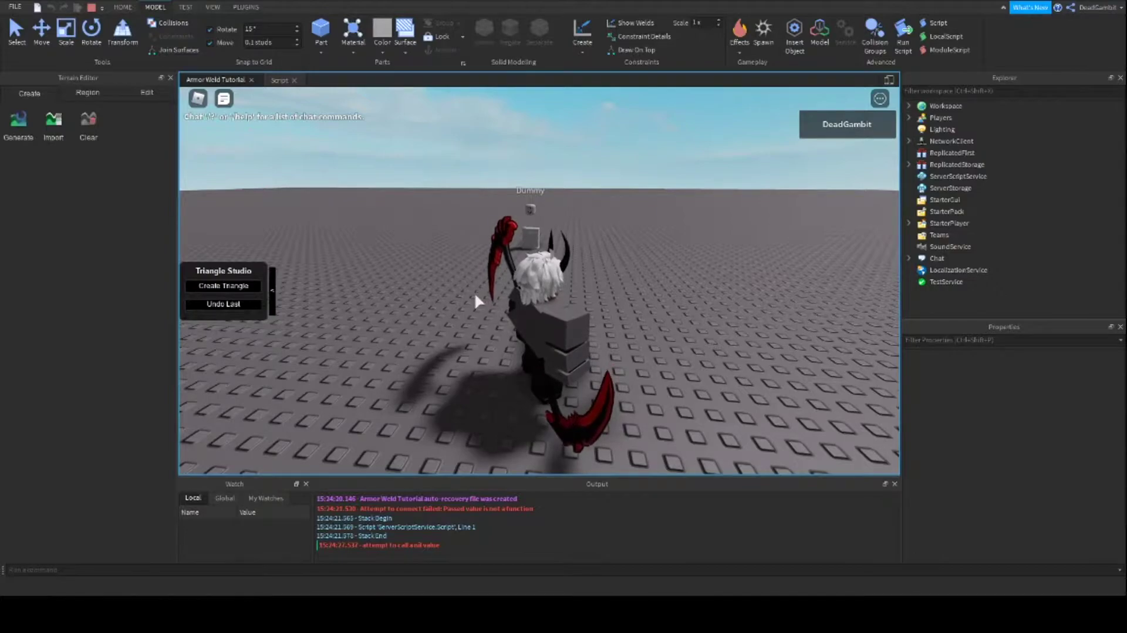
mouse_move(584, 326)
right_down()
mouse_move(572, 326)
mouse_move(585, 328)
right_up()
scroll(586, 327, down, 3)
key(w)
key(s)
scroll(585, 328, up, 3)
scroll(586, 328, down, 4)
scroll(586, 327, up, 2)
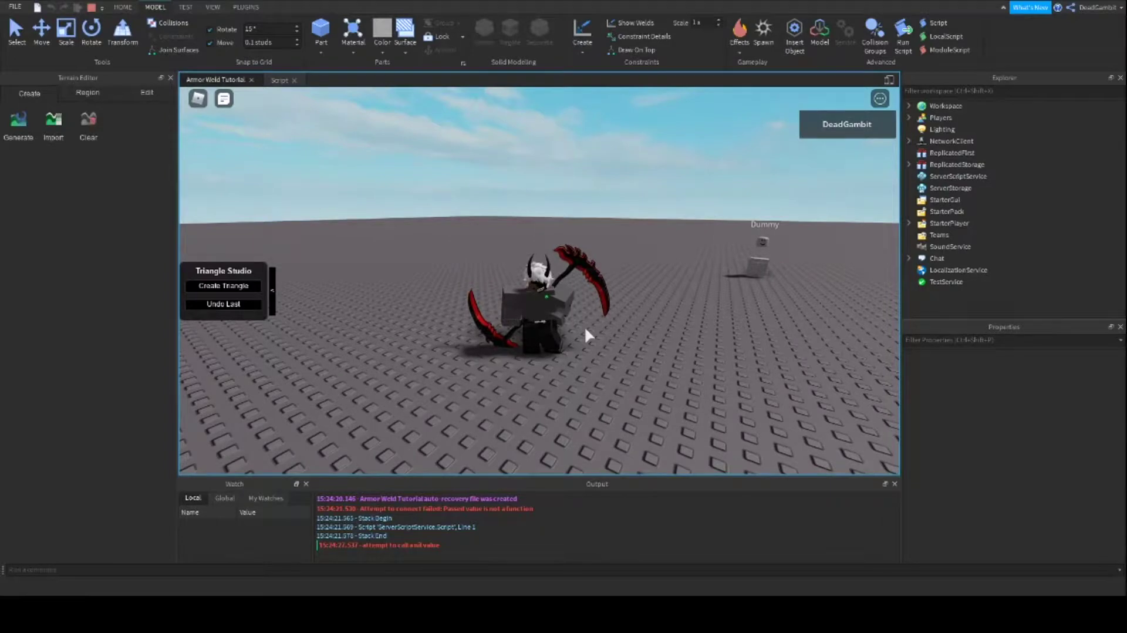
key(s)
key(d)
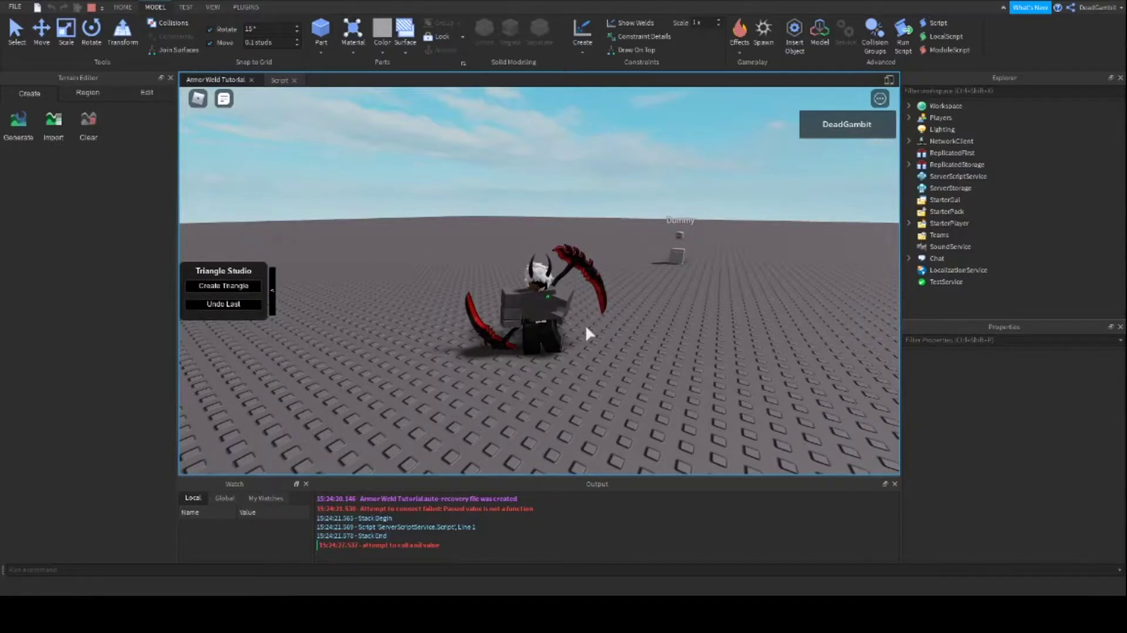
right_drag(586, 324, 586, 324)
scroll(585, 324, up, 2)
scroll(586, 324, down, 4)
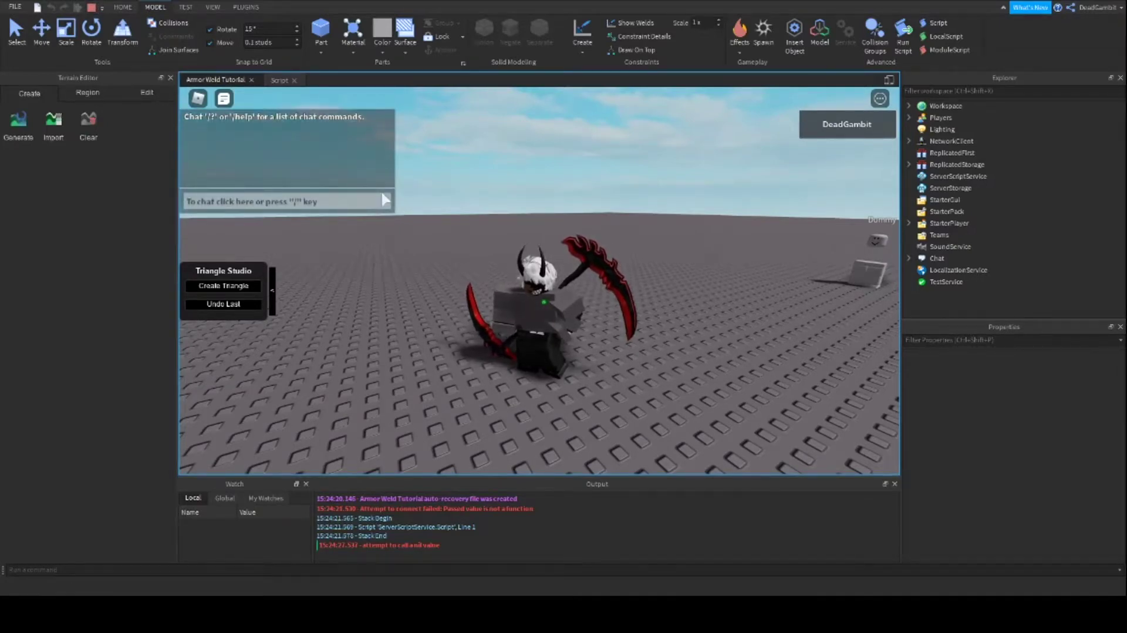
scroll(519, 301, up, 3)
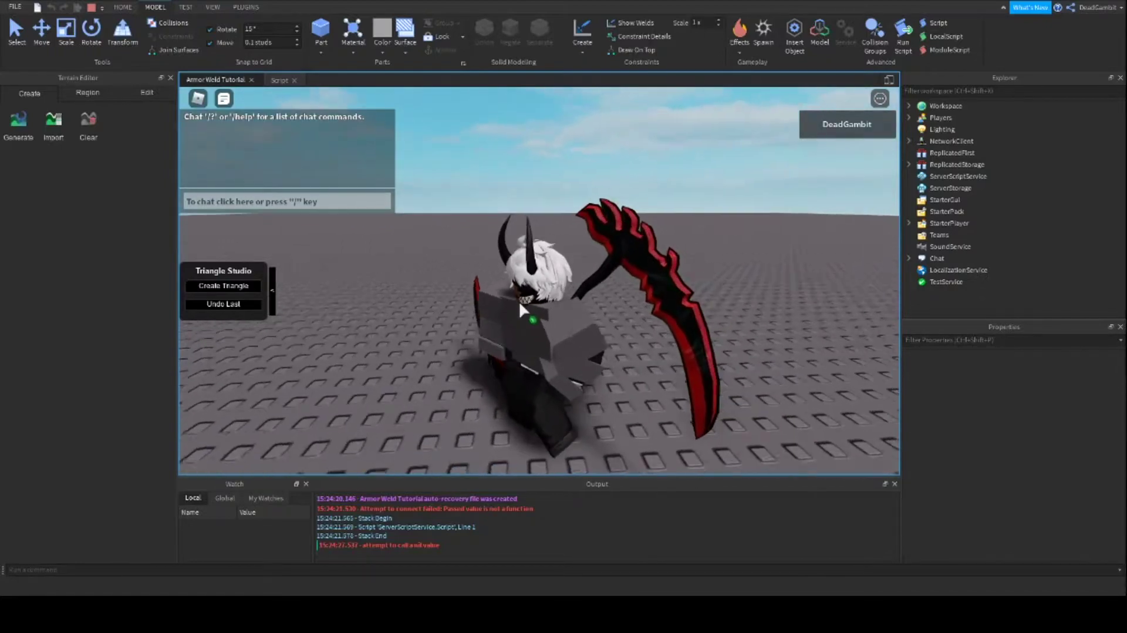
right_drag(519, 301, 519, 302)
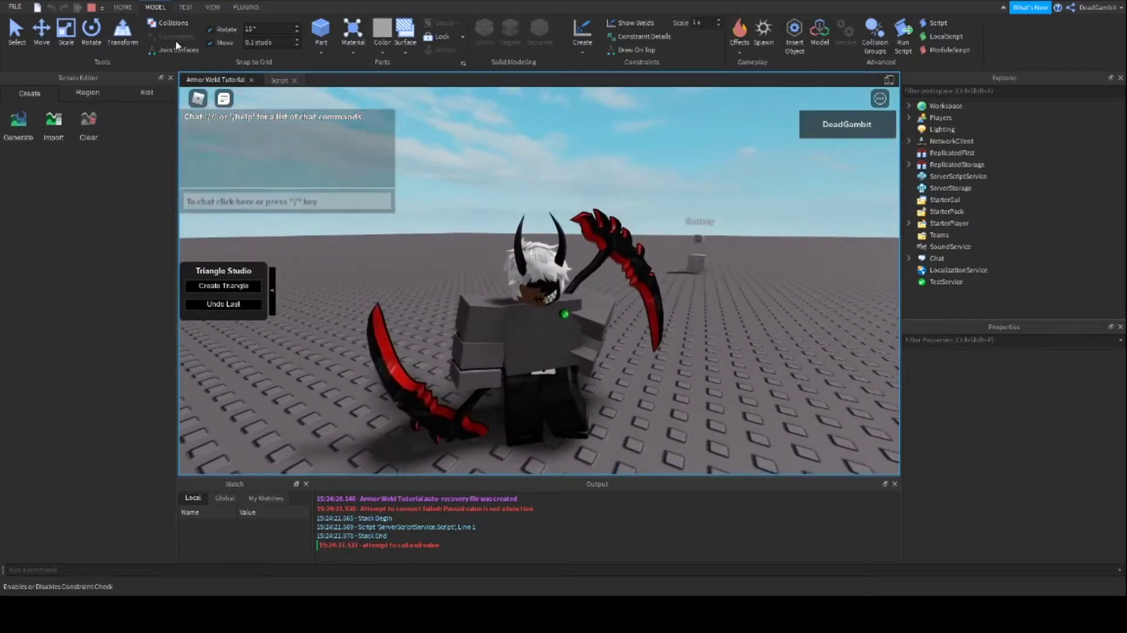
click(91, 8)
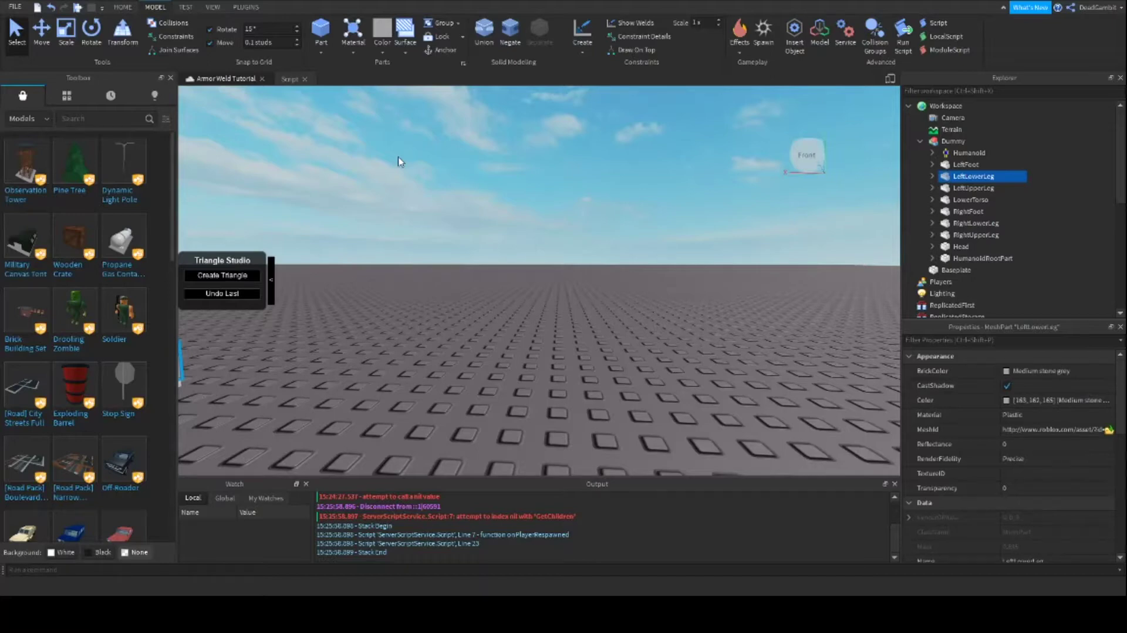
Look over the Dummy in the 3D view and deselect its LeftLowerLeg
right_drag(573, 230, 508, 251)
scroll(572, 226, up, 3)
scroll(541, 239, down, 2)
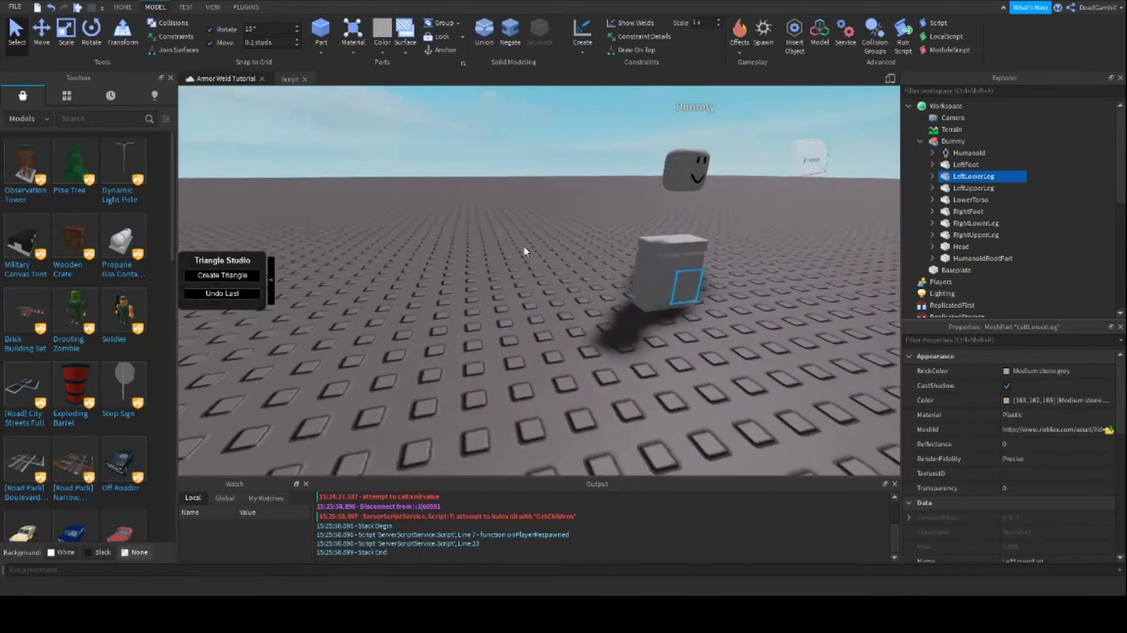
scroll(524, 247, down, 3)
click(527, 254)
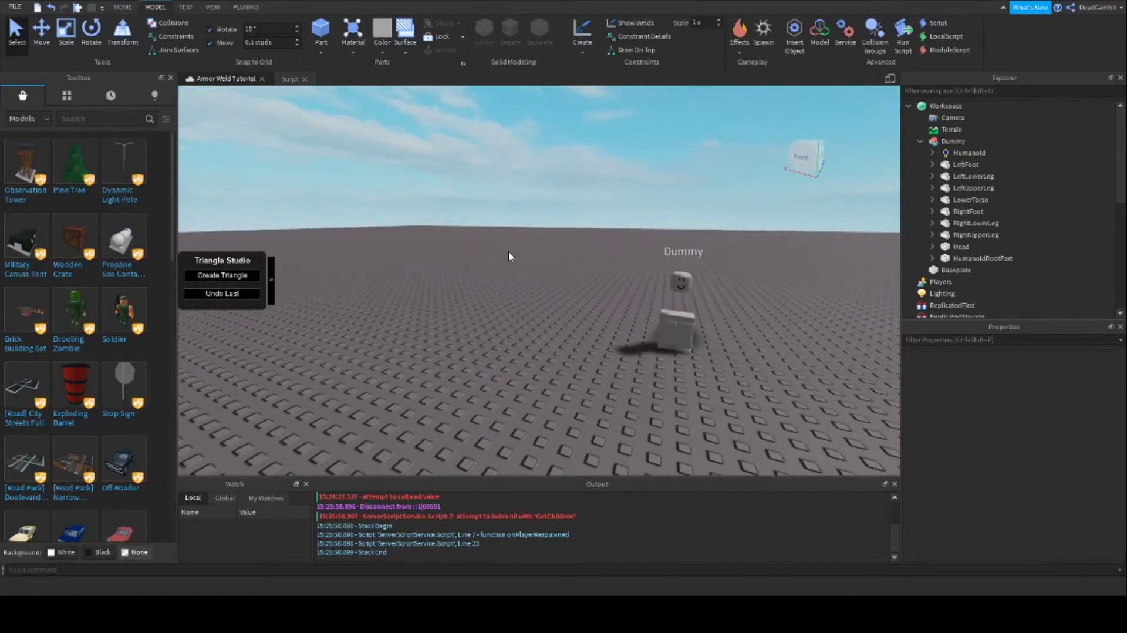